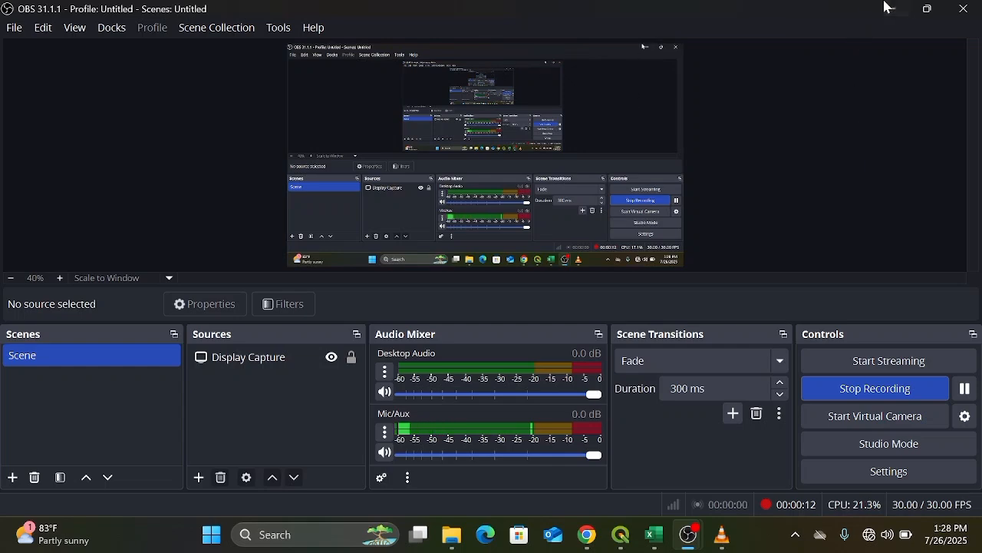
Switch to QGIS and start a new empty project.
{"action": "left_click", "coordinate": [894, 11]}
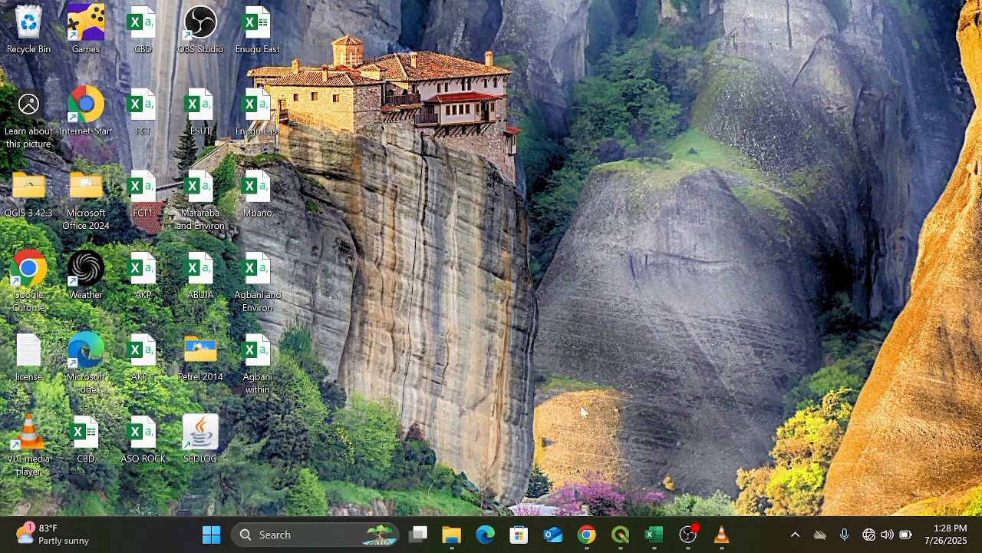
{"action": "left_click", "coordinate": [619, 535]}
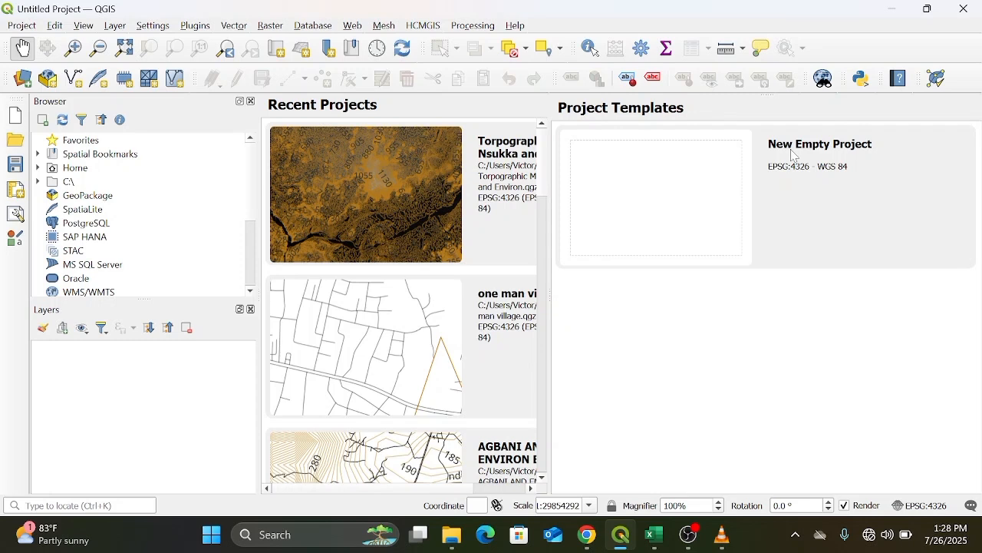
{"action": "double_click", "coordinate": [680, 189]}
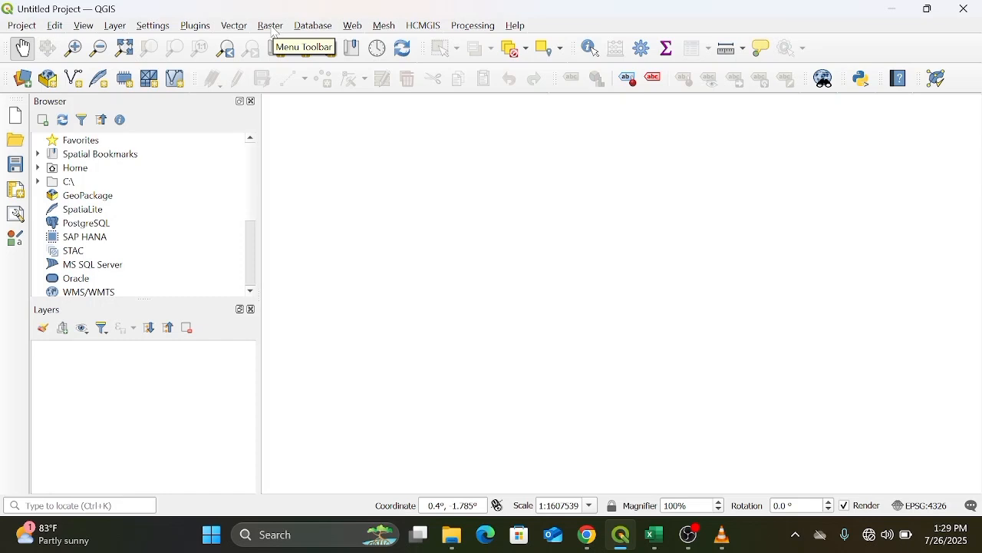
{"action": "left_click", "coordinate": [112, 27]}
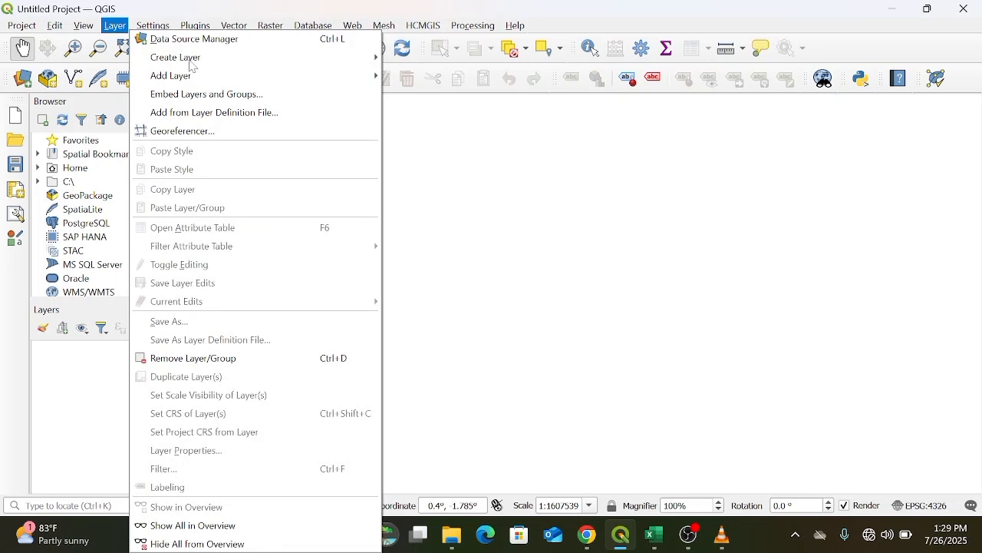
{"action": "mouse_move", "coordinate": [192, 75]}
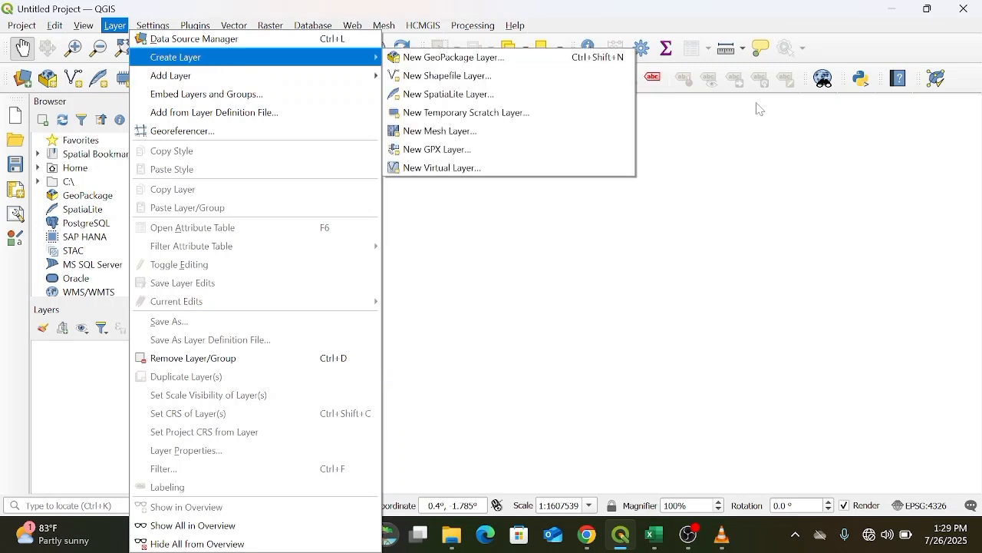
{"action": "left_click", "coordinate": [809, 142]}
{"action": "left_click_drag", "start_coordinate": [809, 141], "coordinate": [514, 142]}
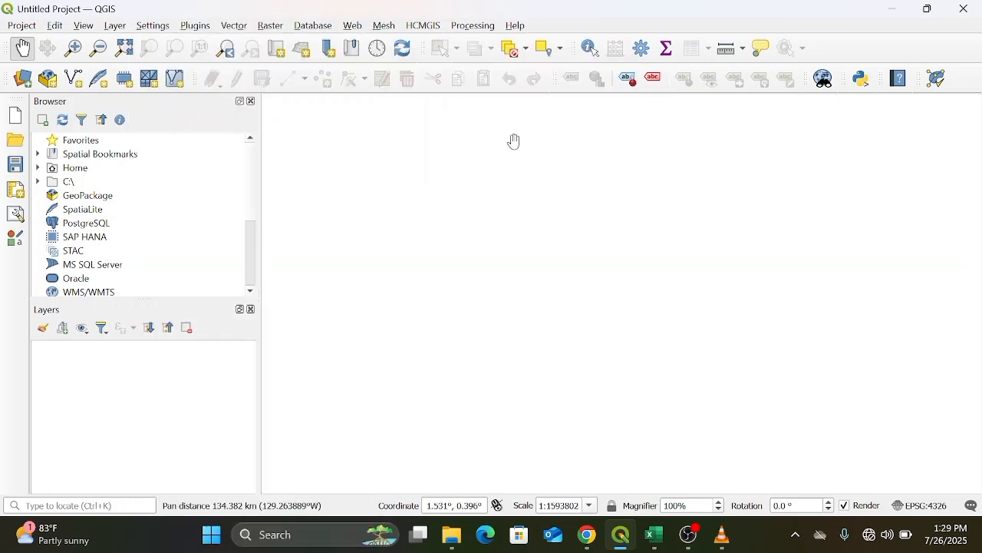
Open the Add Vector Layer dialog, choose File as the source type, and browse for a dataset.
{"action": "left_click", "coordinate": [115, 26]}
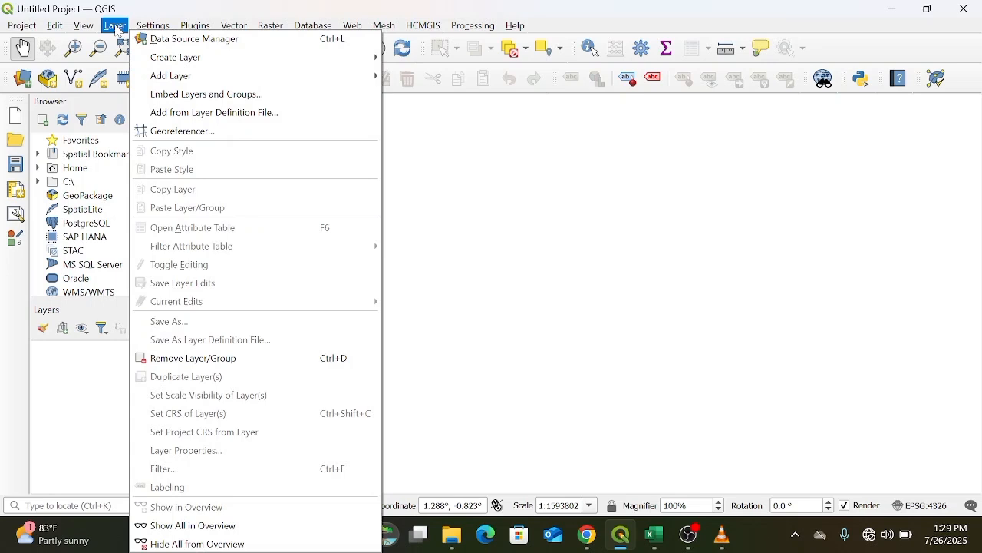
{"action": "mouse_move", "coordinate": [167, 60]}
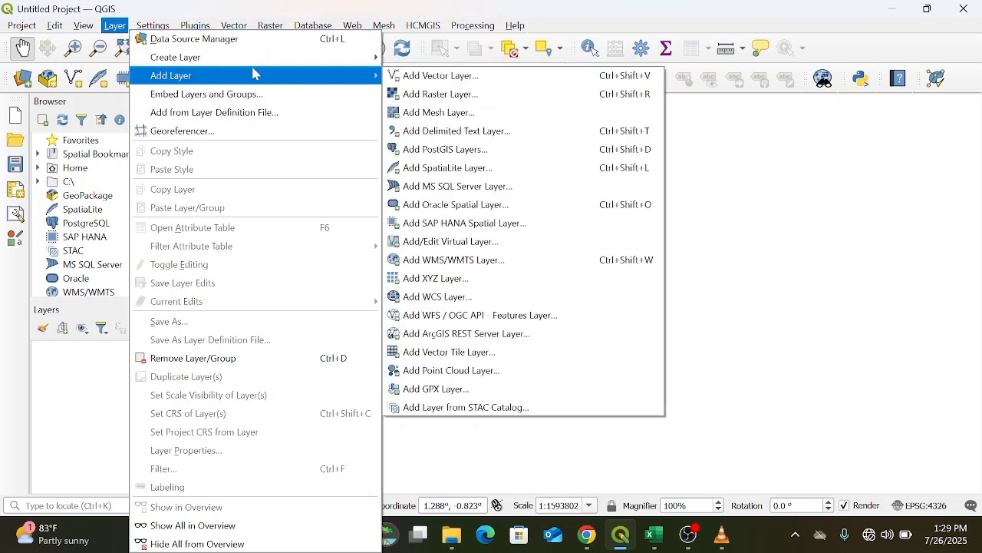
{"action": "left_click", "coordinate": [439, 77]}
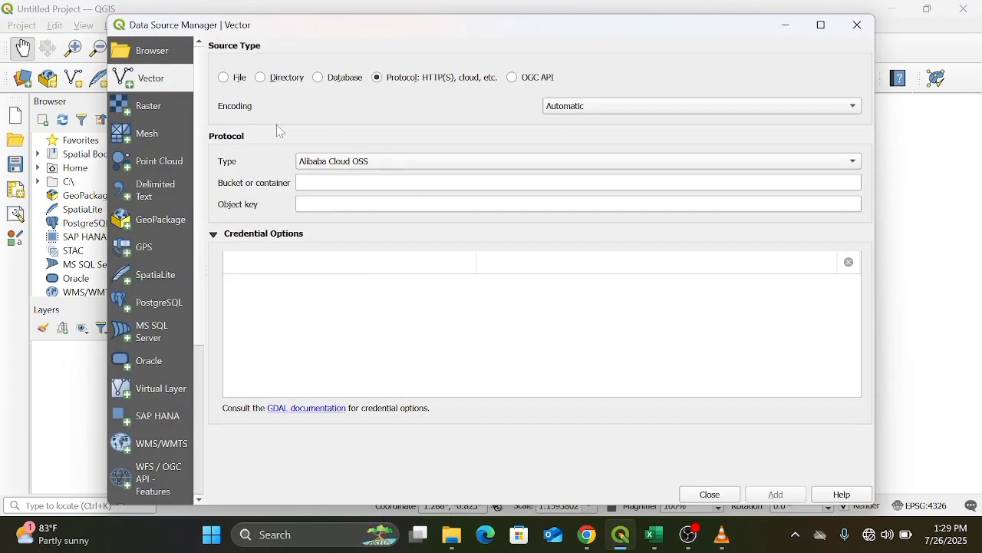
{"action": "left_click", "coordinate": [225, 79]}
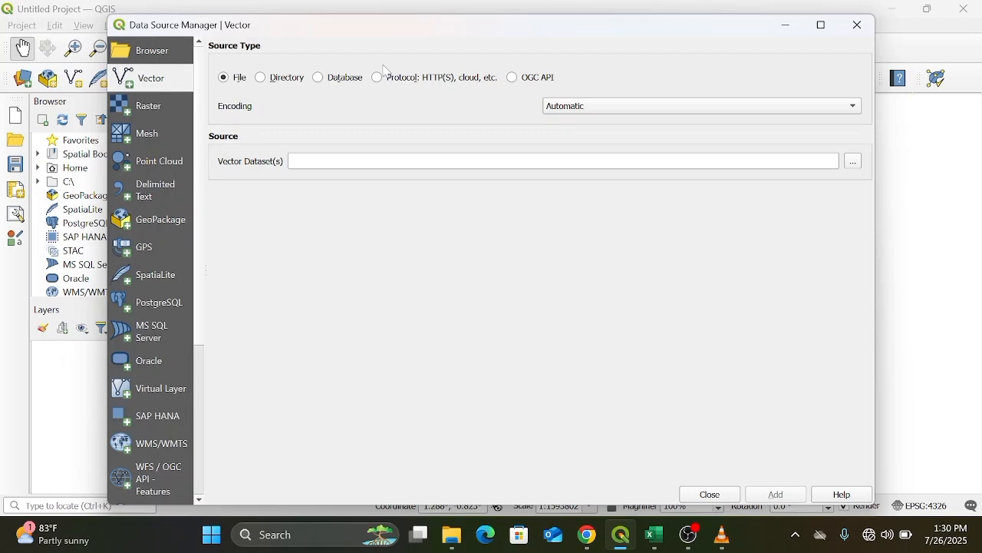
{"action": "left_click", "coordinate": [857, 163]}
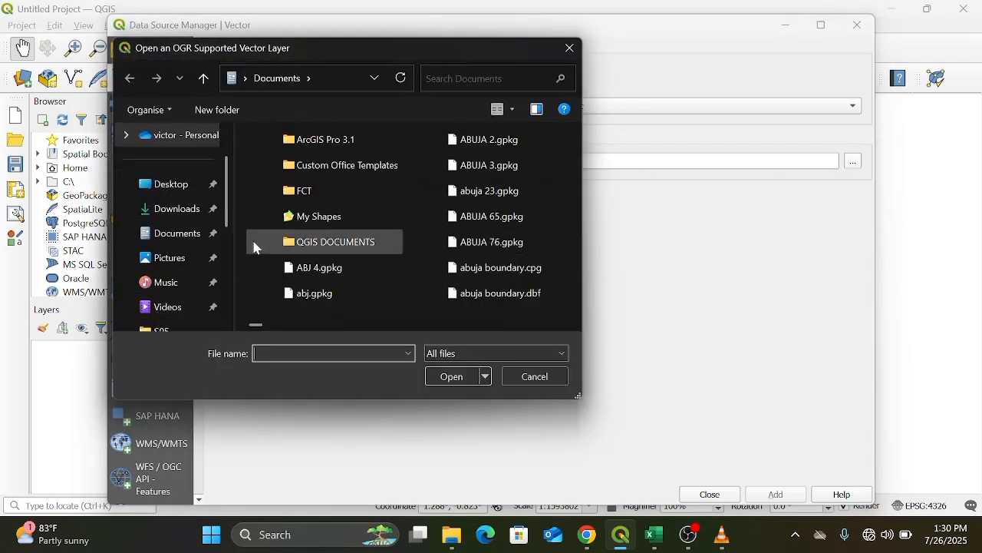
Navigate to the NGA_adm folder inside Downloads in the file browser.
{"action": "left_click", "coordinate": [169, 215]}
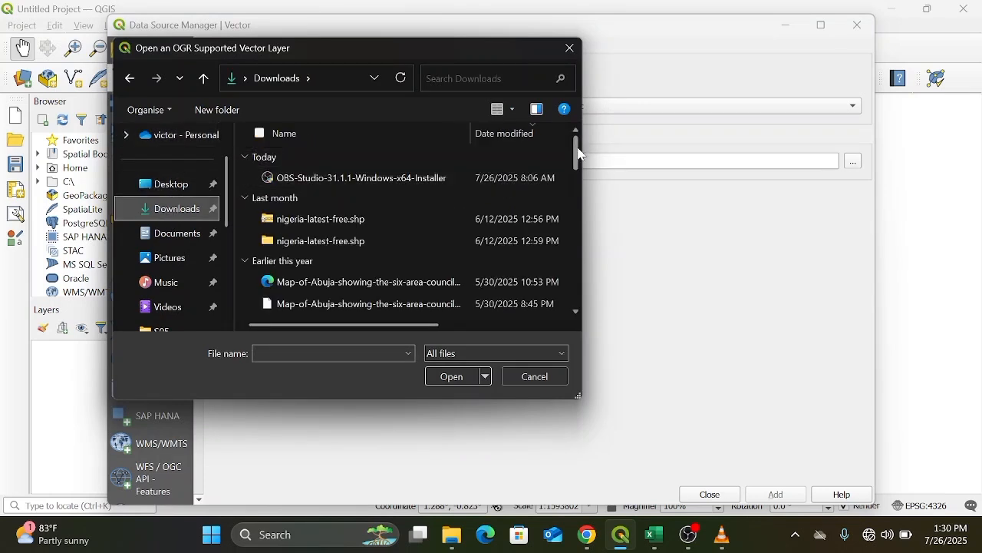
{"action": "left_click_drag", "start_coordinate": [581, 154], "coordinate": [569, 278]}
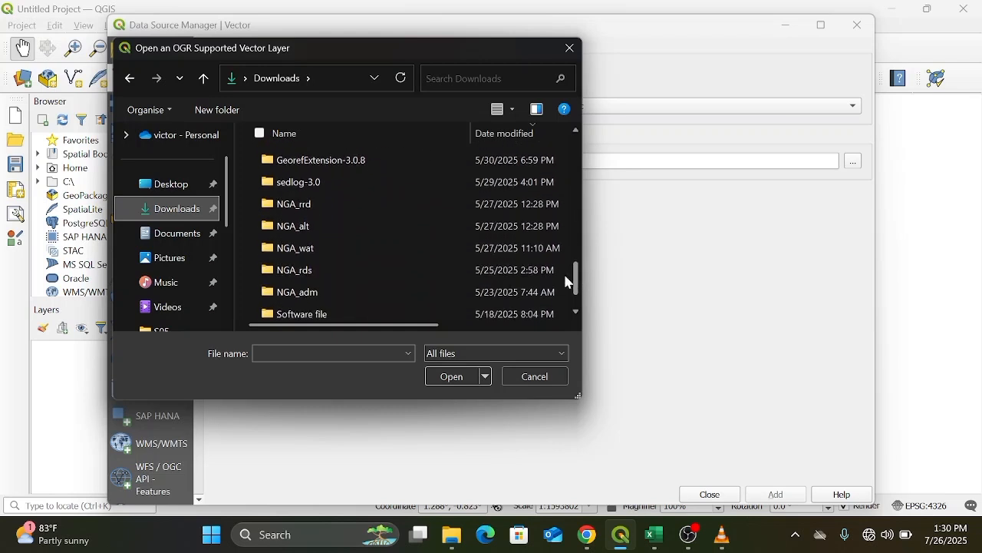
{"action": "double_click", "coordinate": [399, 298]}
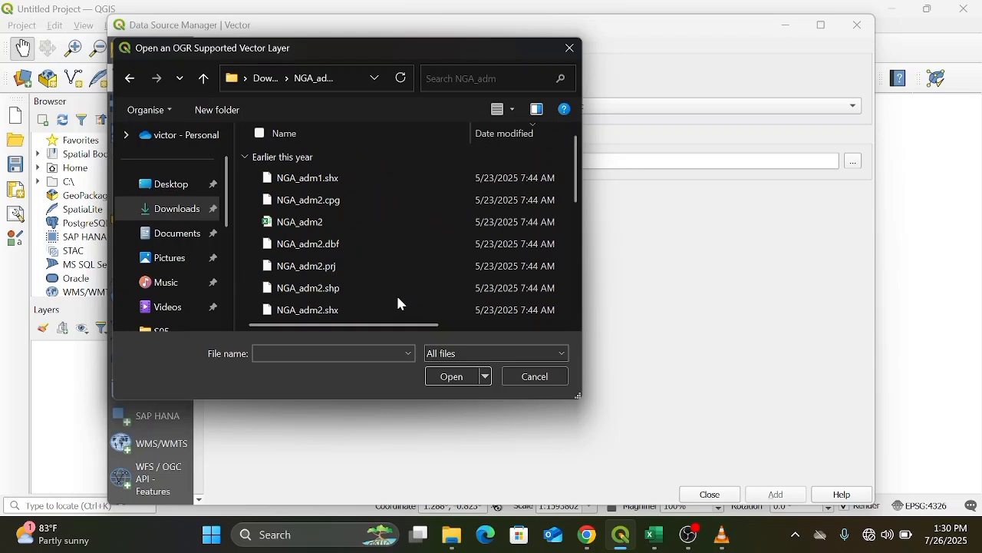
{"action": "left_click", "coordinate": [131, 79]}
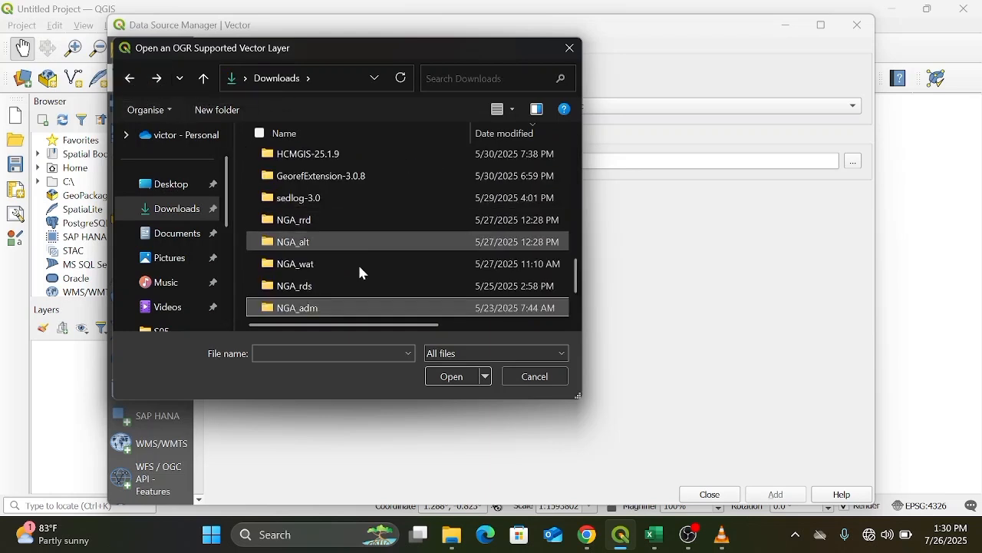
{"action": "left_click", "coordinate": [453, 376]}
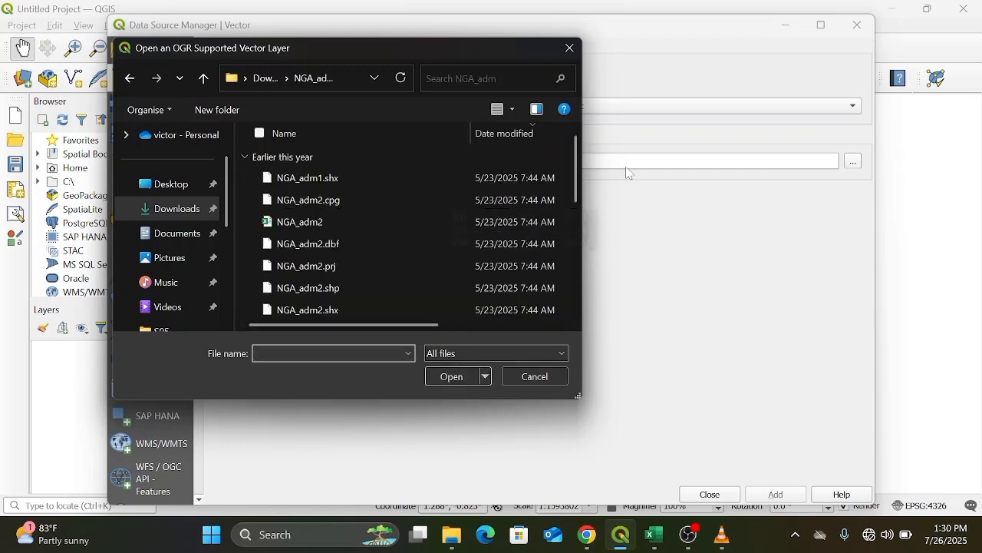
{"action": "left_click_drag", "start_coordinate": [574, 181], "coordinate": [574, 154]}
{"action": "mouse_move", "coordinate": [578, 182]}
{"action": "left_mouse_down"}
{"action": "mouse_move", "coordinate": [579, 208]}
{"action": "mouse_move", "coordinate": [577, 174]}
{"action": "left_mouse_up"}
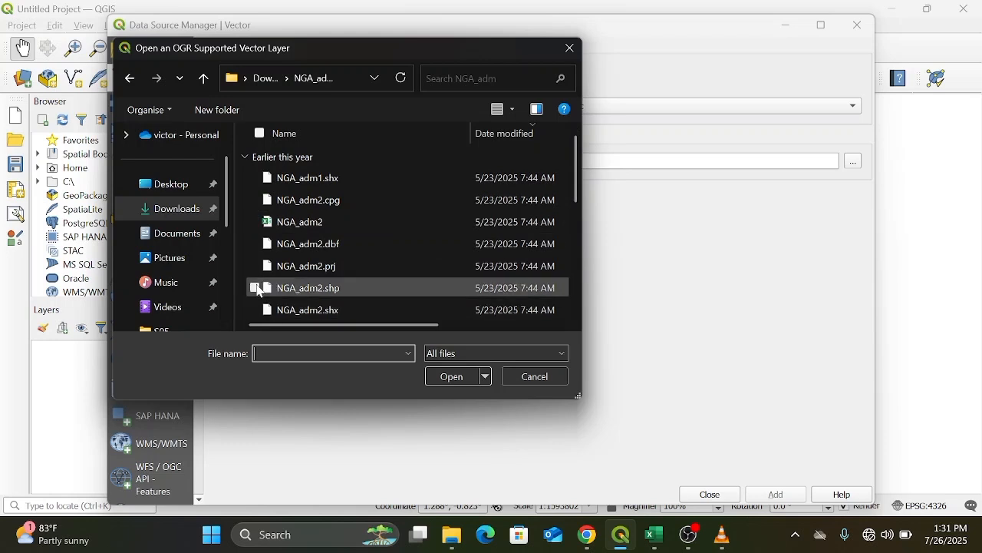
Select NGA_adm2.shp and NGA_adm1.shp, add both to the map, and close the data source manager.
{"action": "left_click", "coordinate": [258, 291]}
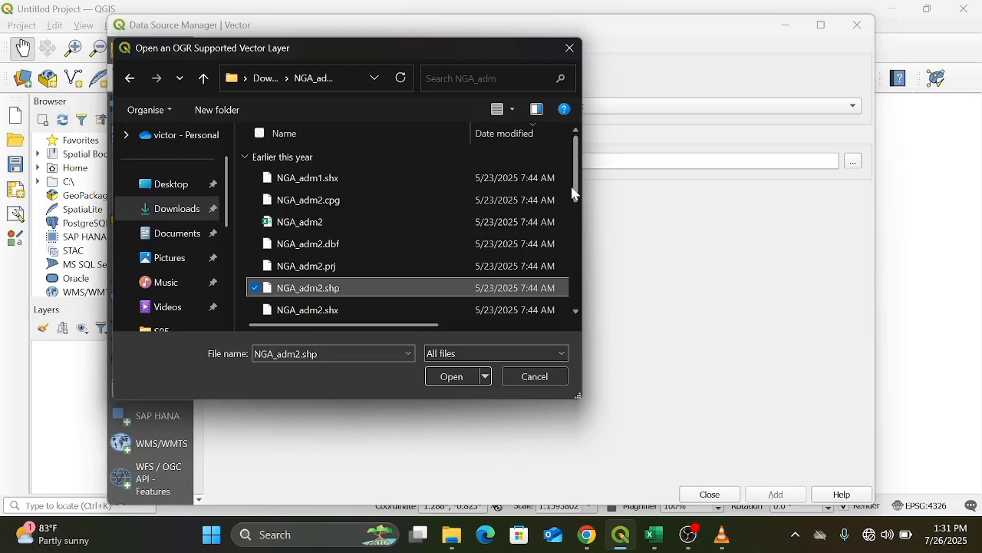
{"action": "left_click_drag", "start_coordinate": [576, 192], "coordinate": [580, 261]}
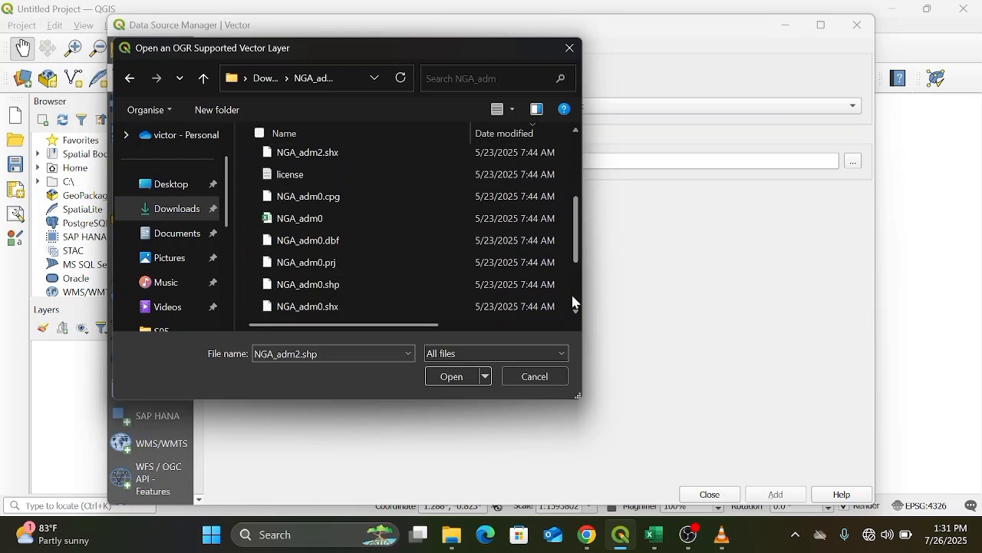
{"action": "left_click", "coordinate": [577, 312]}
{"action": "left_click", "coordinate": [577, 312]}
{"action": "left_click", "coordinate": [577, 312]}
{"action": "left_click", "coordinate": [577, 312]}
{"action": "left_click", "coordinate": [577, 312]}
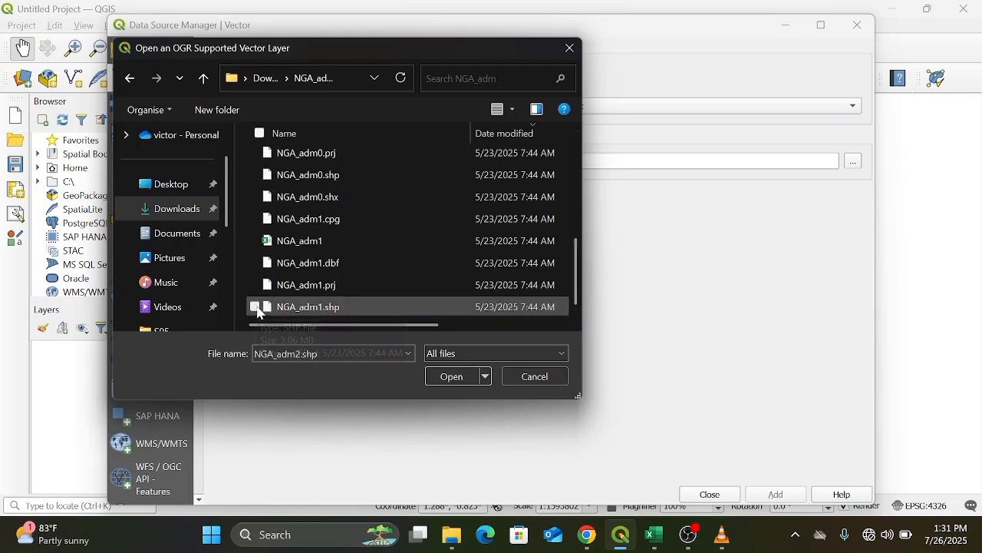
{"action": "left_click", "coordinate": [255, 307]}
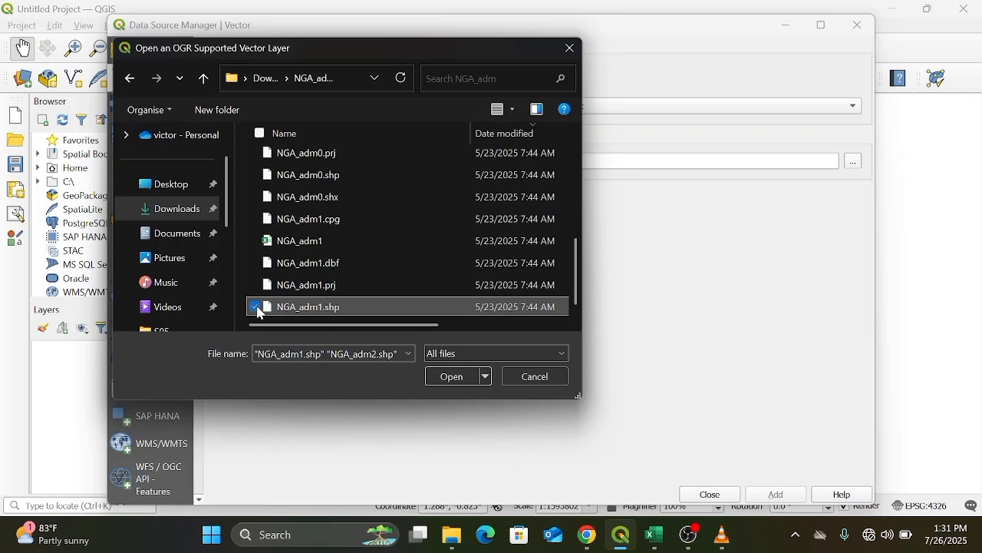
{"action": "left_click", "coordinate": [454, 379]}
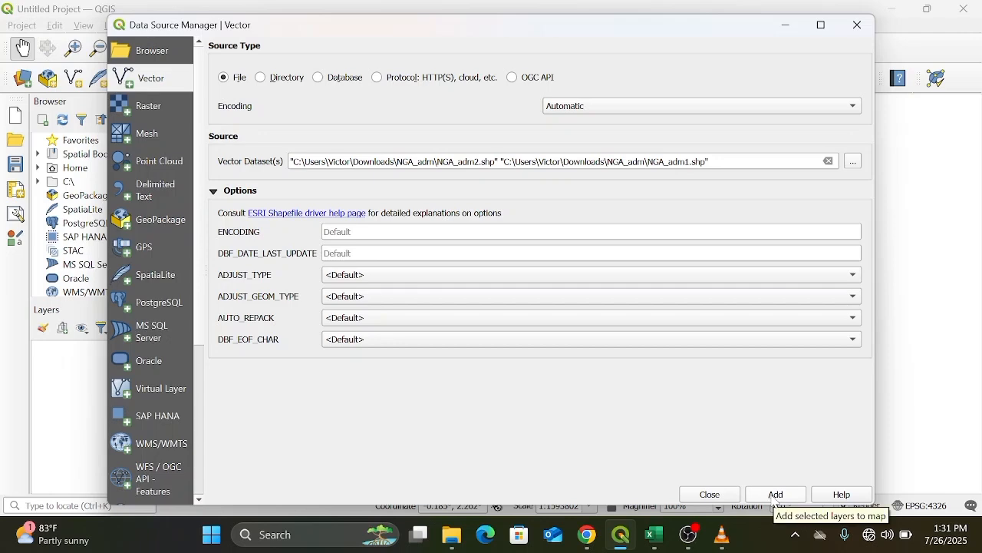
{"action": "left_click", "coordinate": [778, 499]}
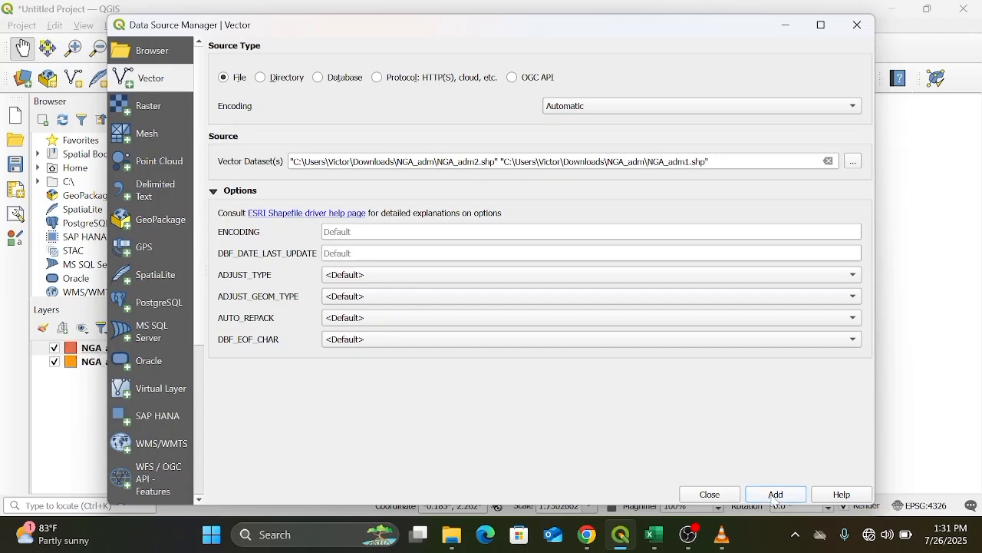
{"action": "left_click", "coordinate": [858, 27]}
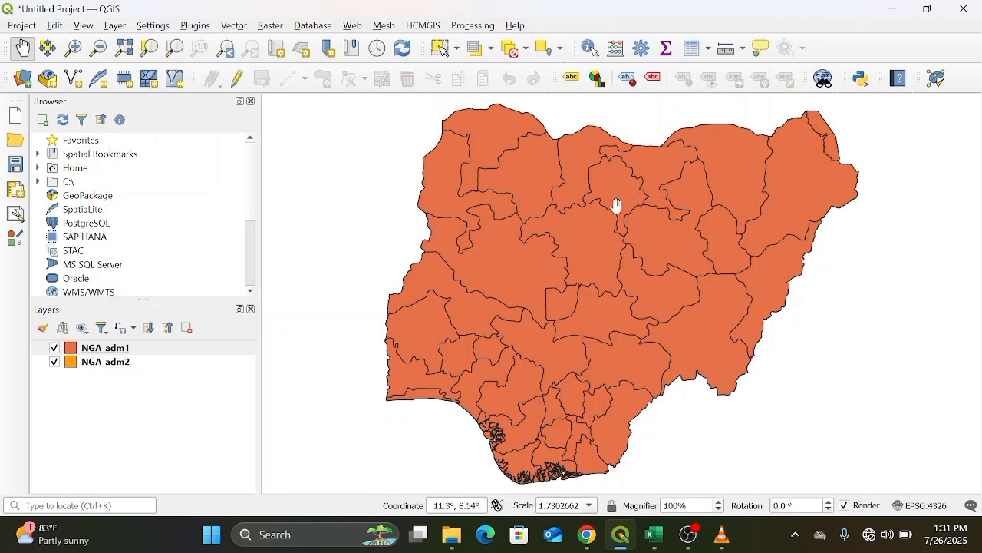
Pan the map and toggle the NGA adm1 layer off and on to compare it with NGA adm2.
{"action": "mouse_move", "coordinate": [617, 206]}
{"action": "left_mouse_down"}
{"action": "mouse_move", "coordinate": [609, 169]}
{"action": "mouse_move", "coordinate": [519, 215]}
{"action": "mouse_move", "coordinate": [632, 212]}
{"action": "left_mouse_up"}
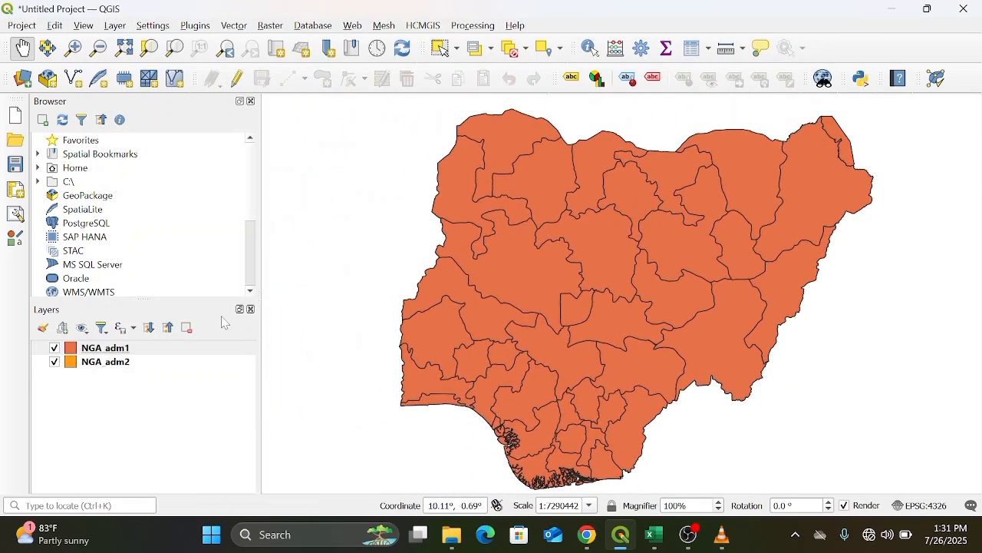
{"action": "left_click", "coordinate": [54, 350]}
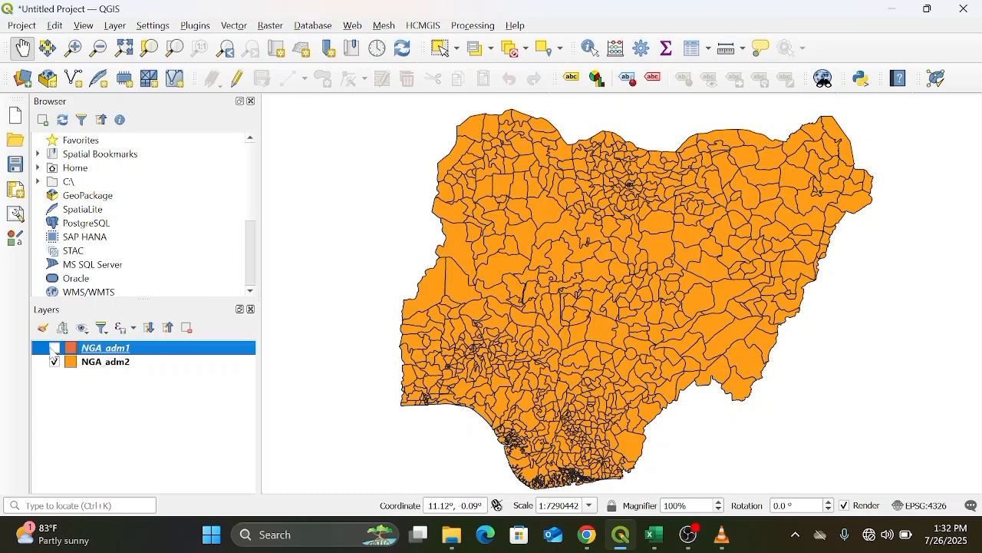
{"action": "left_click", "coordinate": [54, 349]}
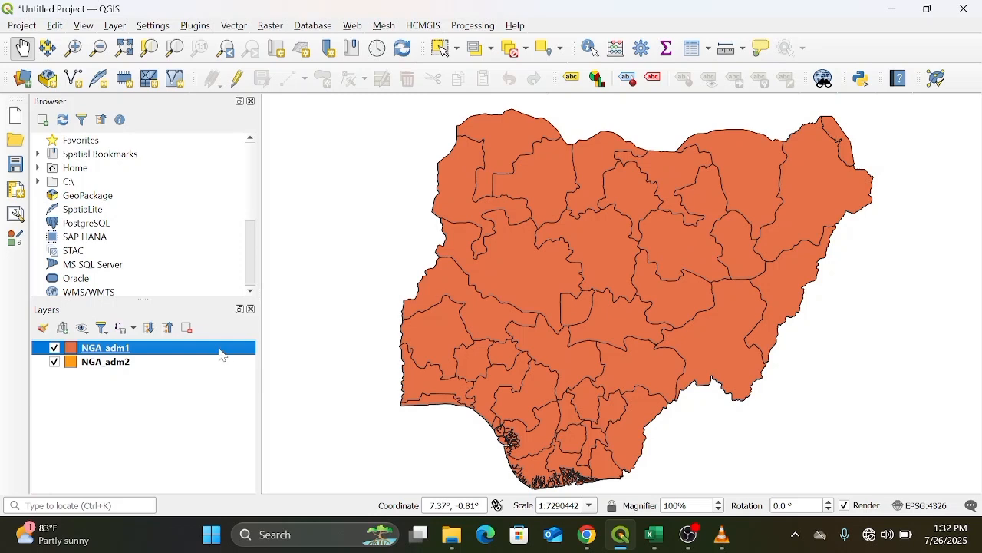
Open the layer properties of NGA adm1.
{"action": "right_click", "coordinate": [221, 355]}
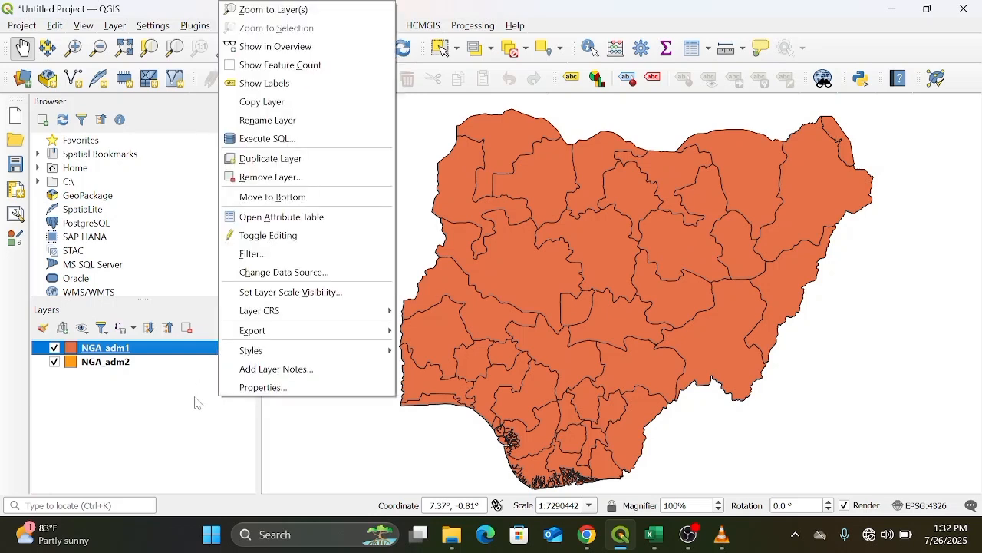
{"action": "left_click", "coordinate": [193, 400]}
{"action": "left_click", "coordinate": [196, 355]}
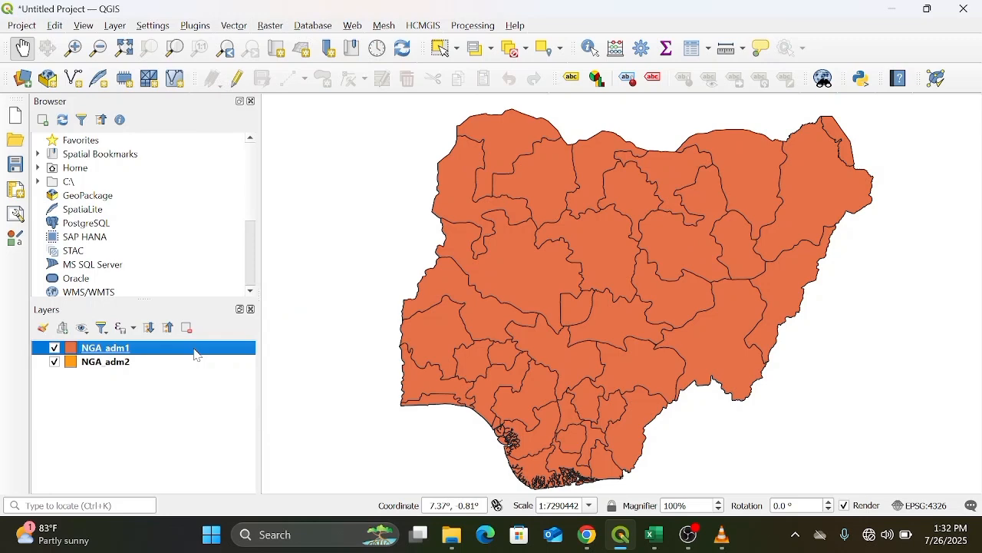
{"action": "right_click", "coordinate": [196, 354]}
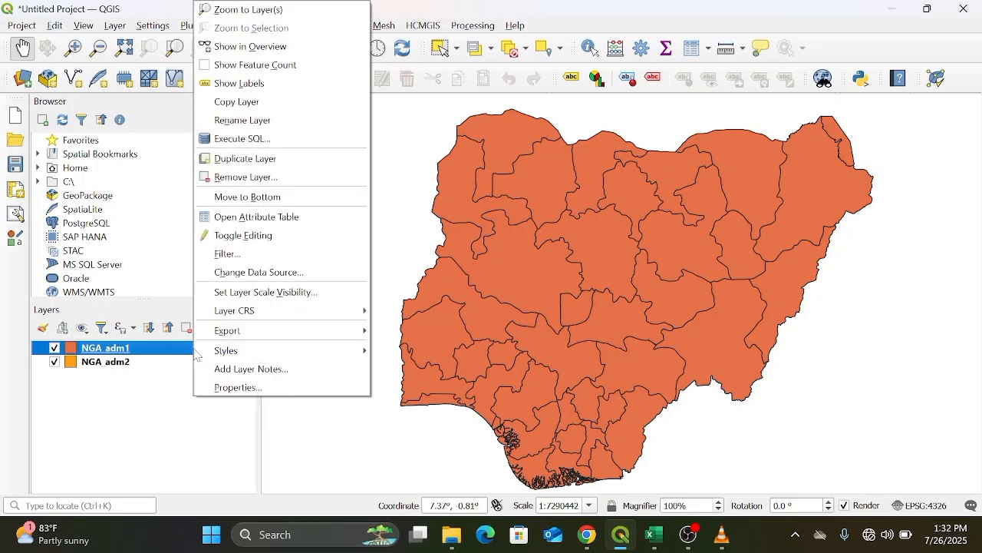
{"action": "left_click", "coordinate": [238, 388]}
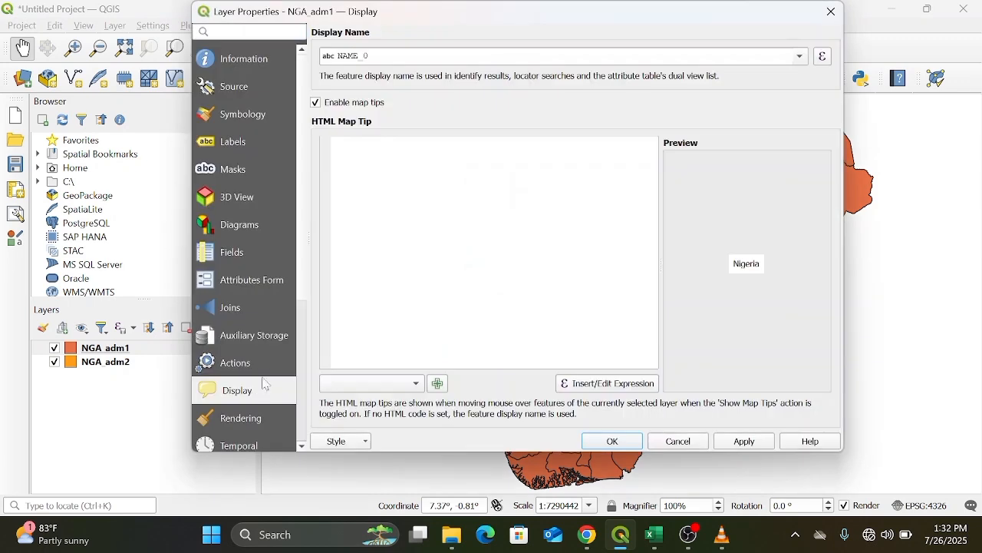
Label the NGA adm1 layer with single labels using the NAME_1 field and apply the settings.
{"action": "left_click", "coordinate": [232, 143]}
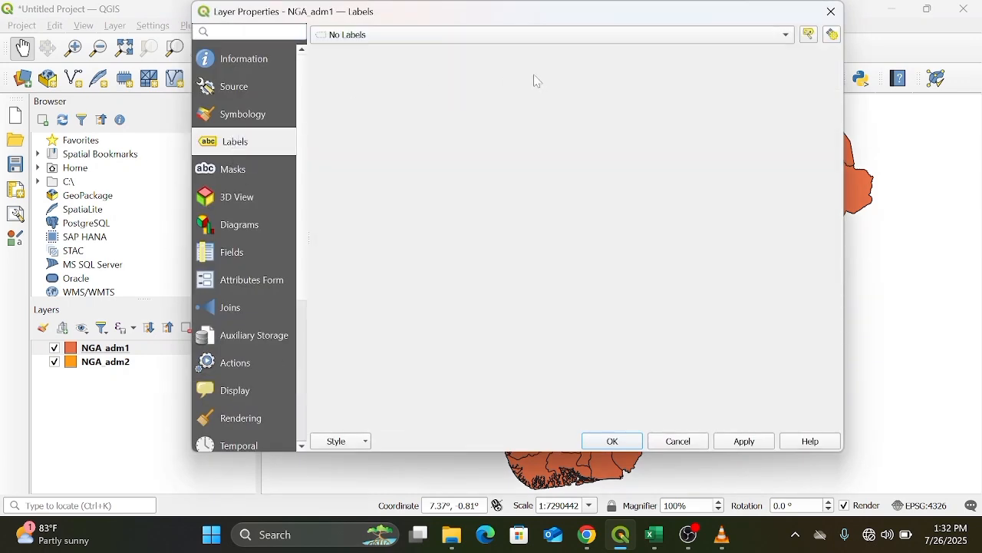
{"action": "left_click", "coordinate": [786, 36]}
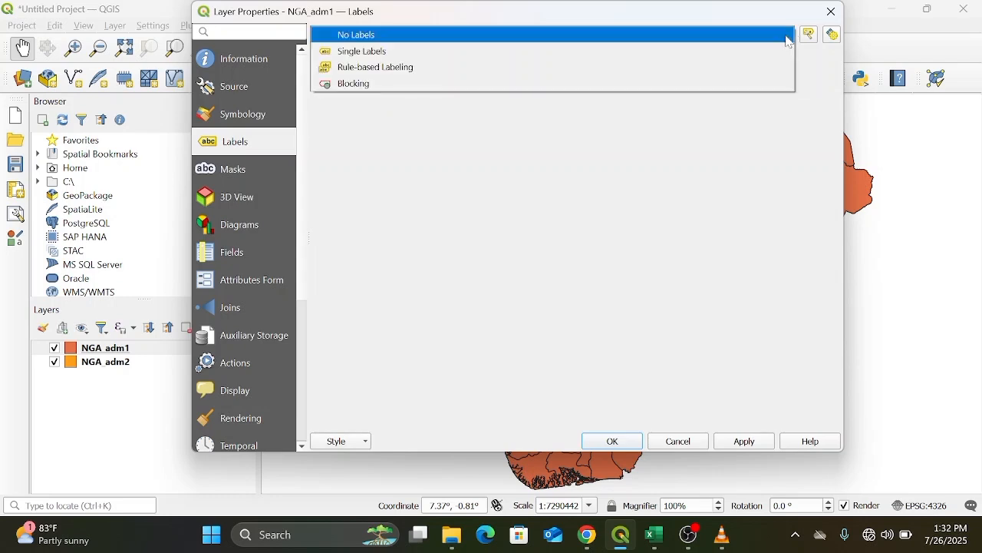
{"action": "left_click", "coordinate": [778, 51]}
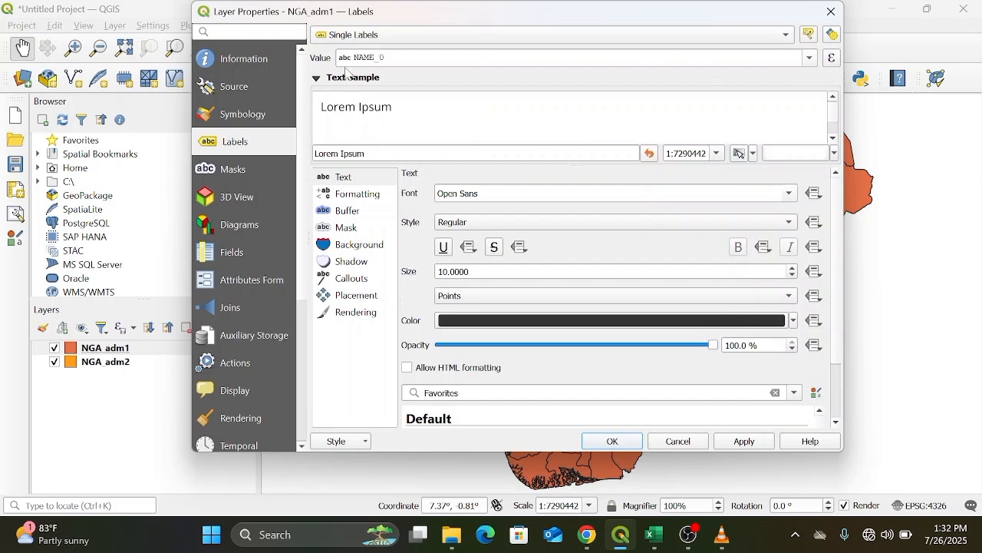
{"action": "left_click", "coordinate": [810, 58]}
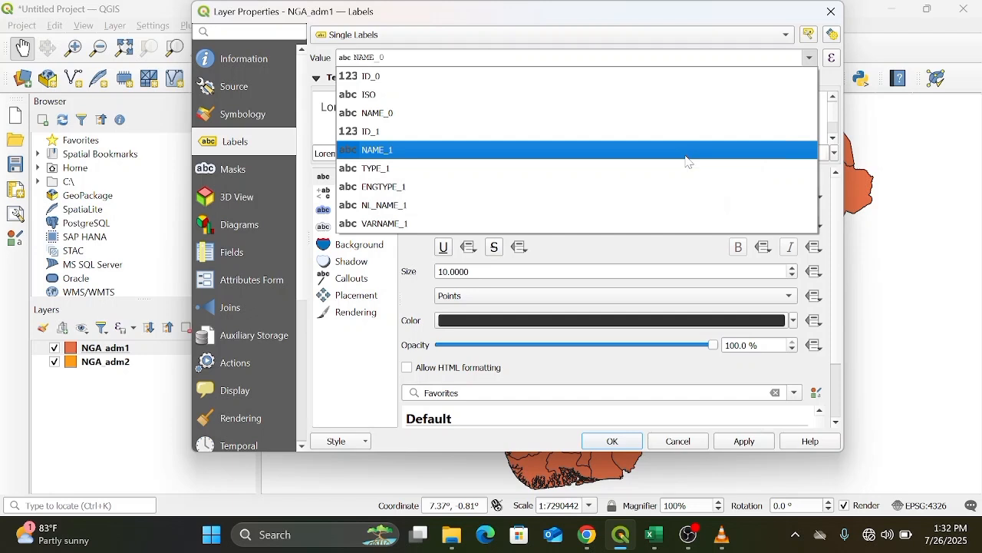
{"action": "left_click", "coordinate": [687, 155]}
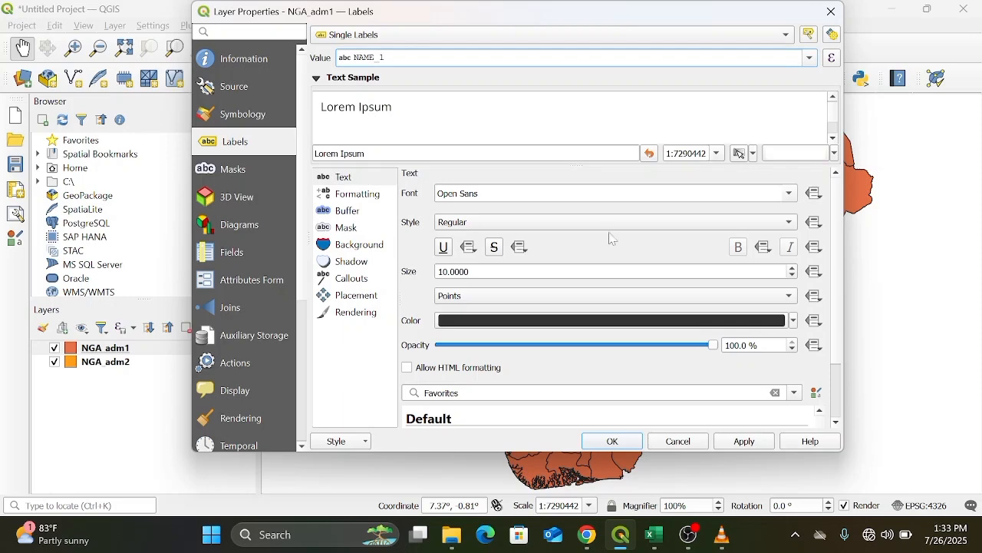
{"action": "left_click", "coordinate": [622, 444]}
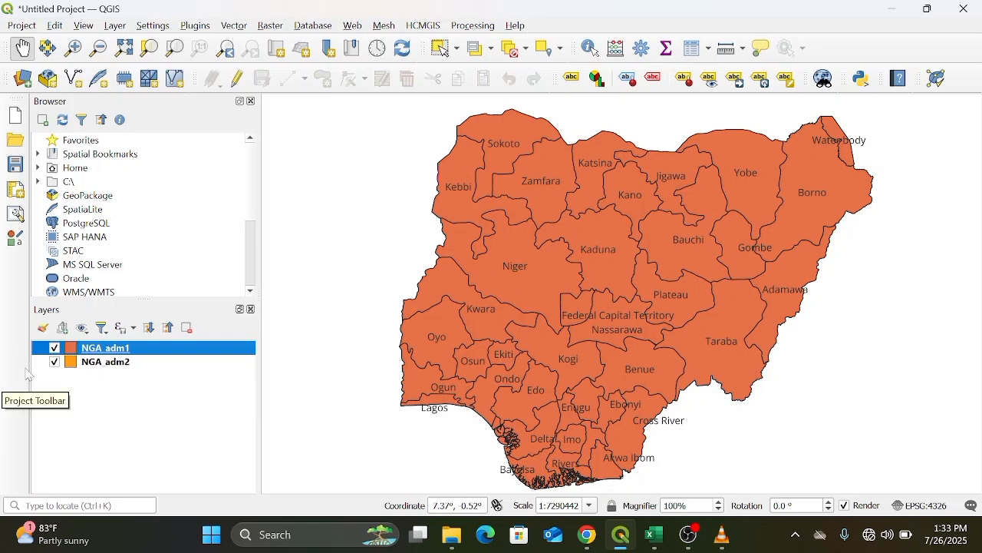
Open the attribute table of the NGA adm2 layer.
{"action": "left_click", "coordinate": [123, 366]}
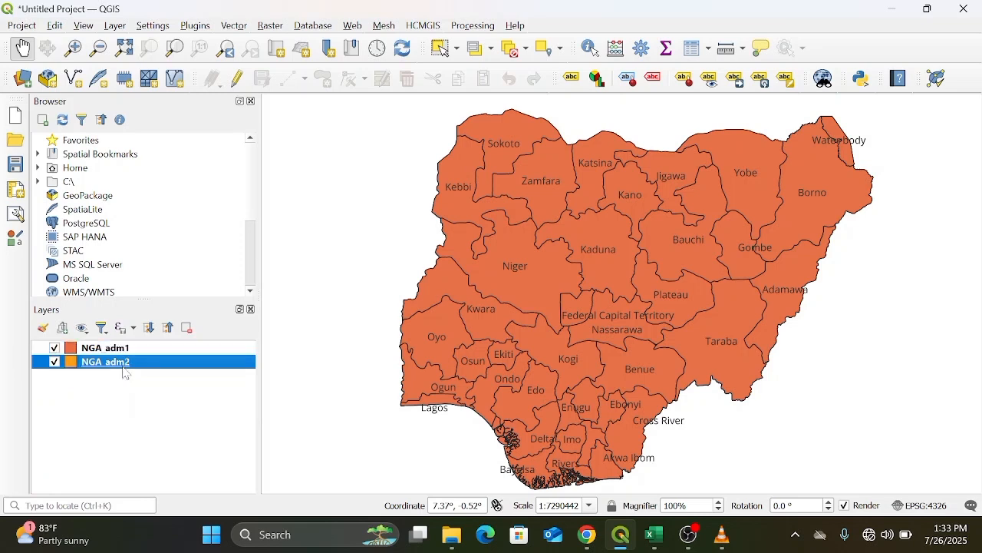
{"action": "right_click", "coordinate": [126, 373]}
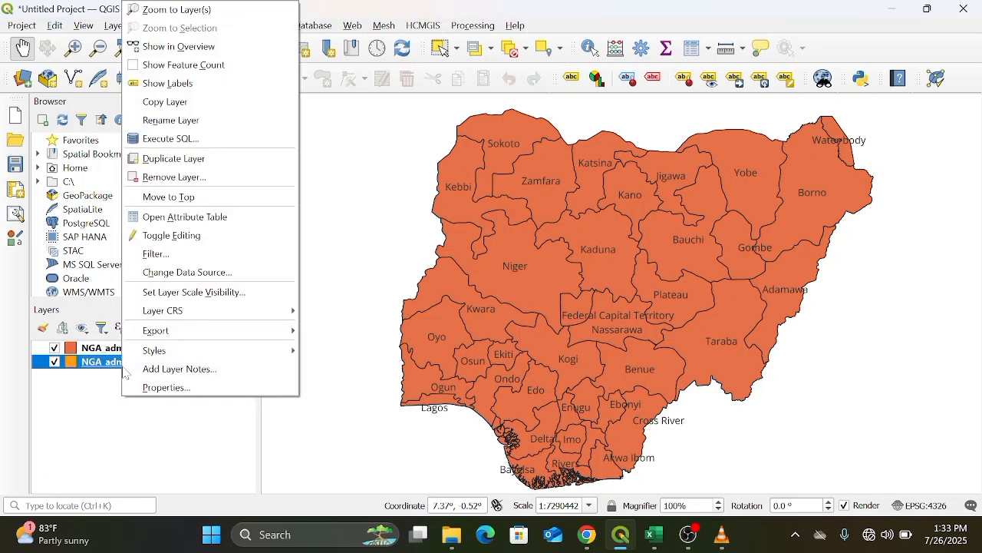
{"action": "left_click", "coordinate": [191, 222]}
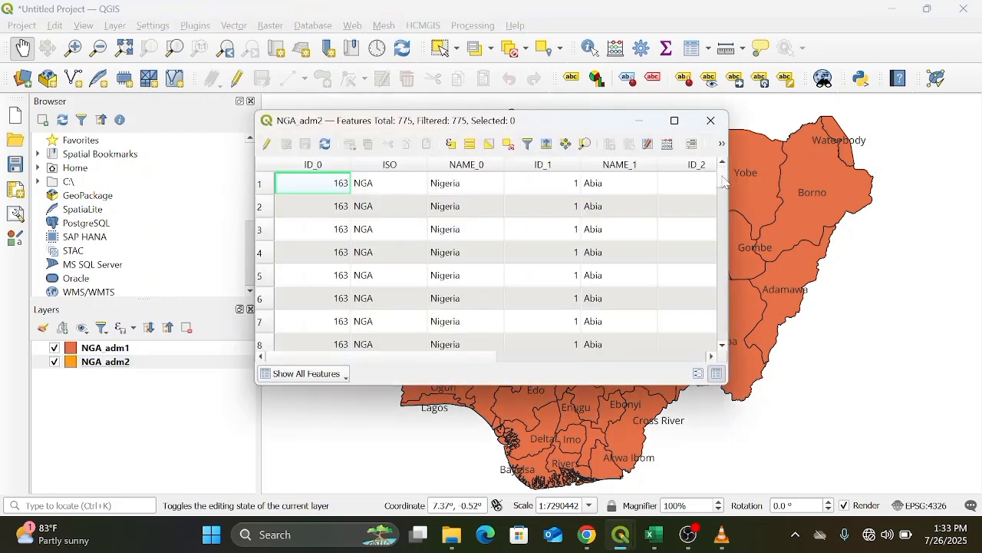
Scroll through the NGA adm2 attribute table to find the Enugu rows and their NAME_2 column.
{"action": "left_click_drag", "start_coordinate": [725, 182], "coordinate": [730, 234]}
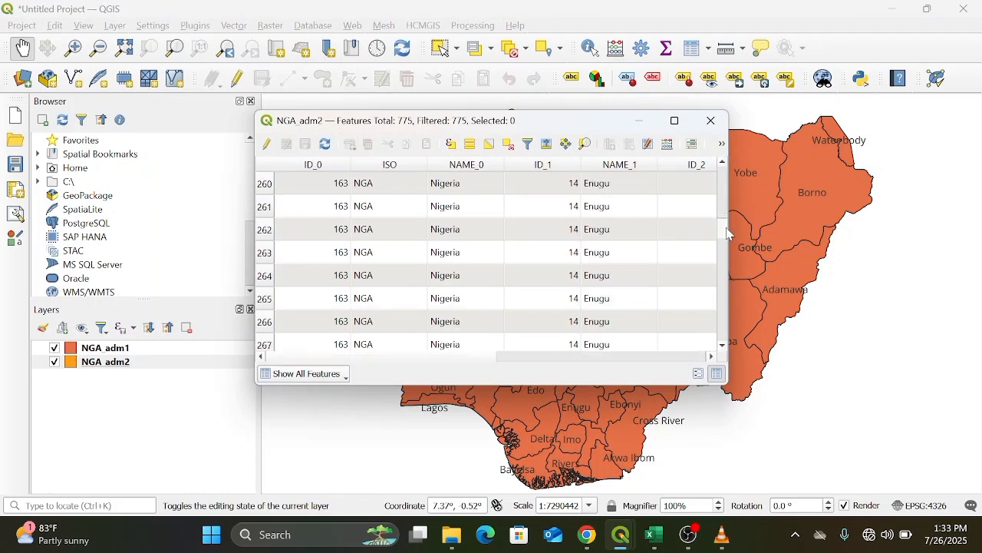
{"action": "left_click", "coordinate": [724, 164]}
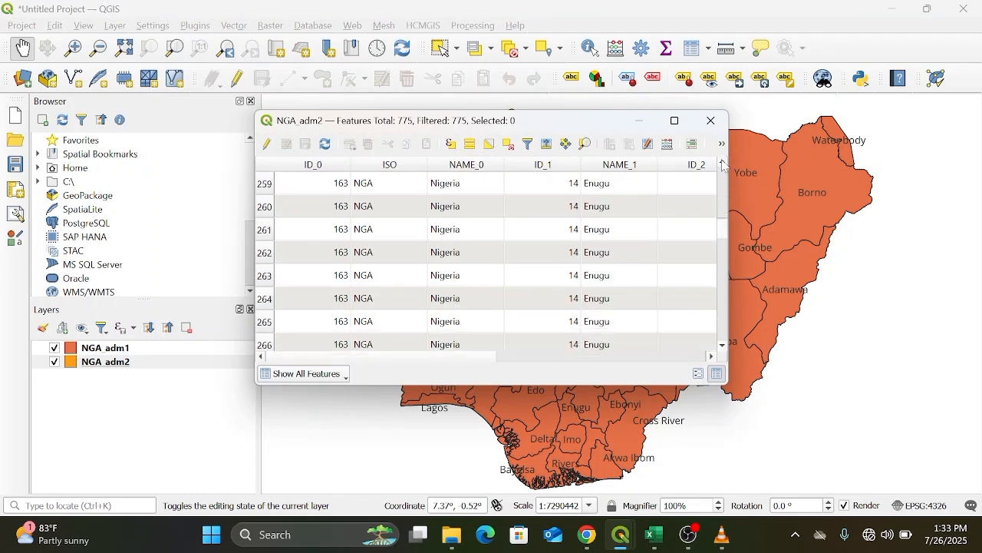
{"action": "left_click", "coordinate": [723, 163]}
{"action": "left_click", "coordinate": [723, 164]}
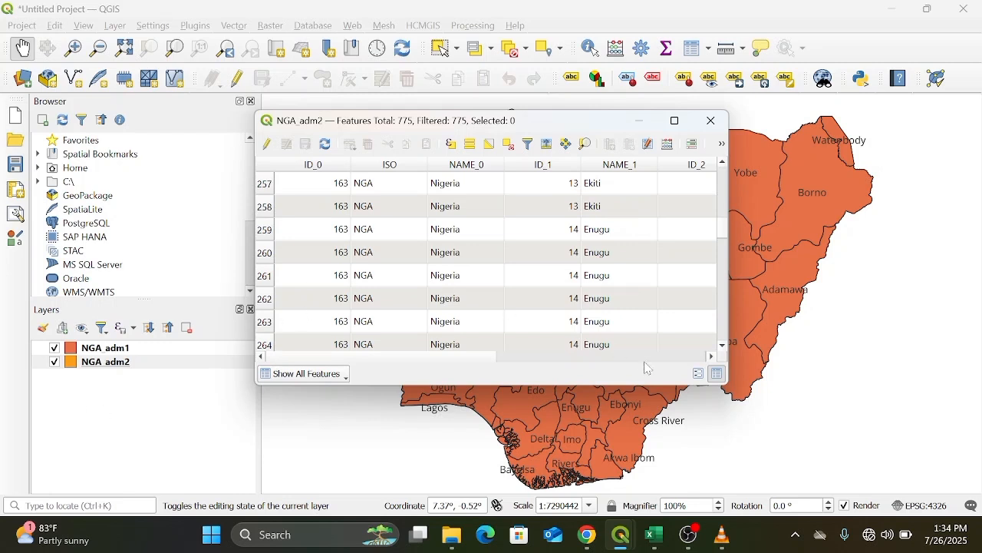
{"action": "left_click", "coordinate": [712, 357]}
{"action": "left_click", "coordinate": [712, 357]}
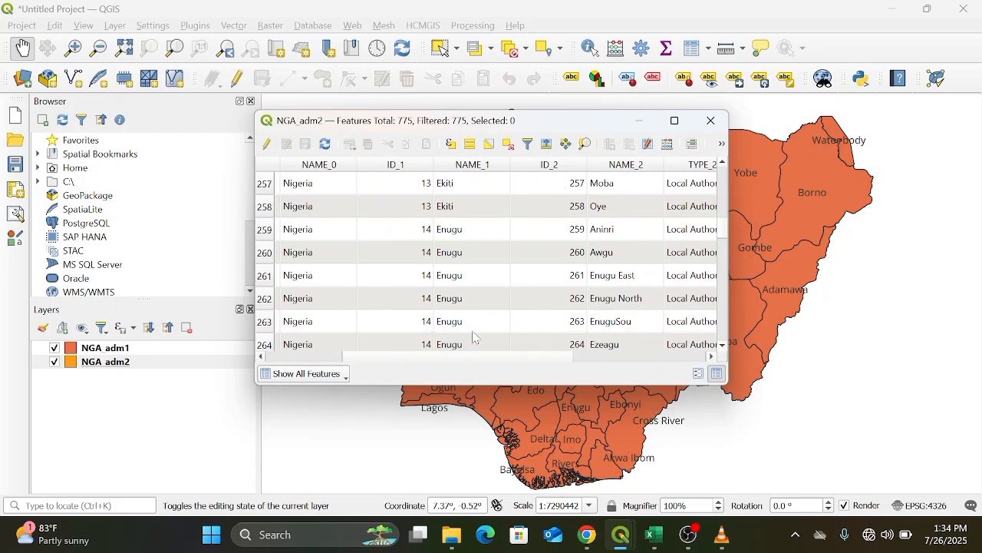
{"action": "left_click", "coordinate": [261, 357]}
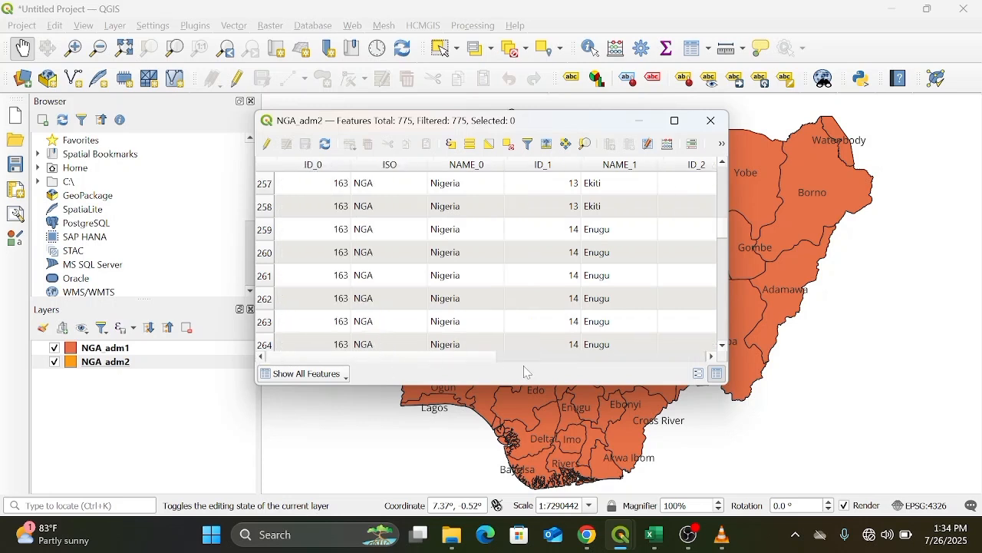
{"action": "left_click", "coordinate": [712, 357]}
{"action": "left_click", "coordinate": [713, 357]}
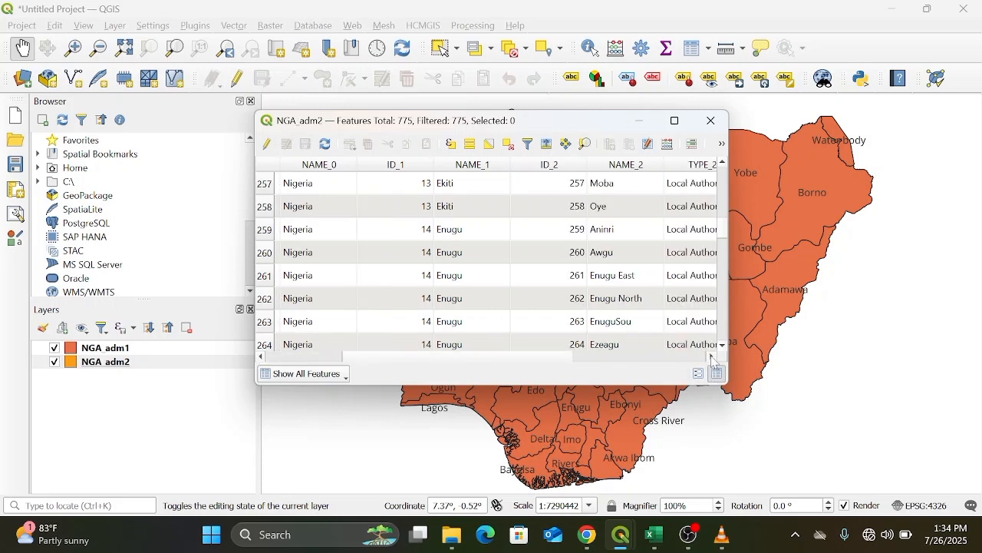
Select all Enugu rows, 259 through 275, in the NGA adm2 attribute table and close the table.
{"action": "left_click", "coordinate": [268, 235]}
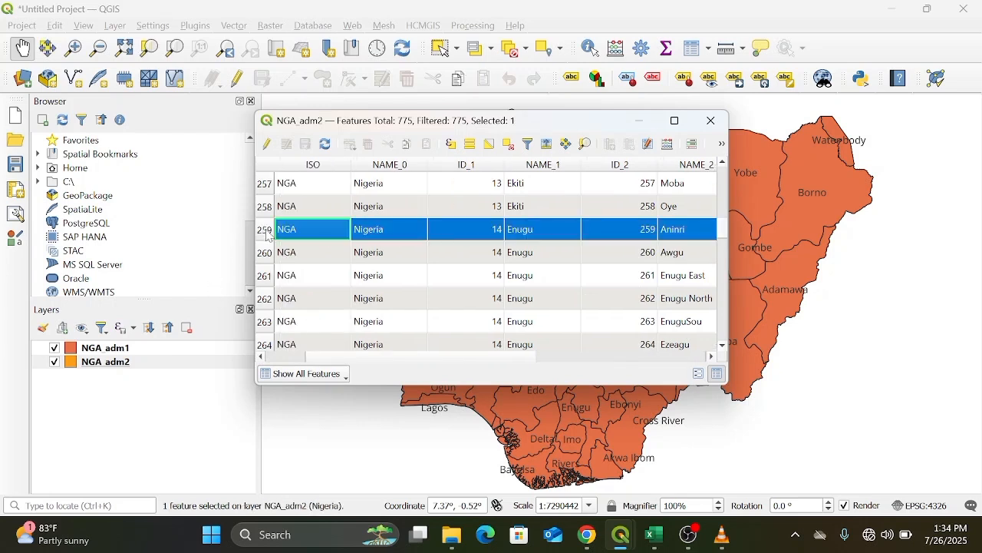
{"action": "left_click", "coordinate": [270, 258], "text": "ctrl"}
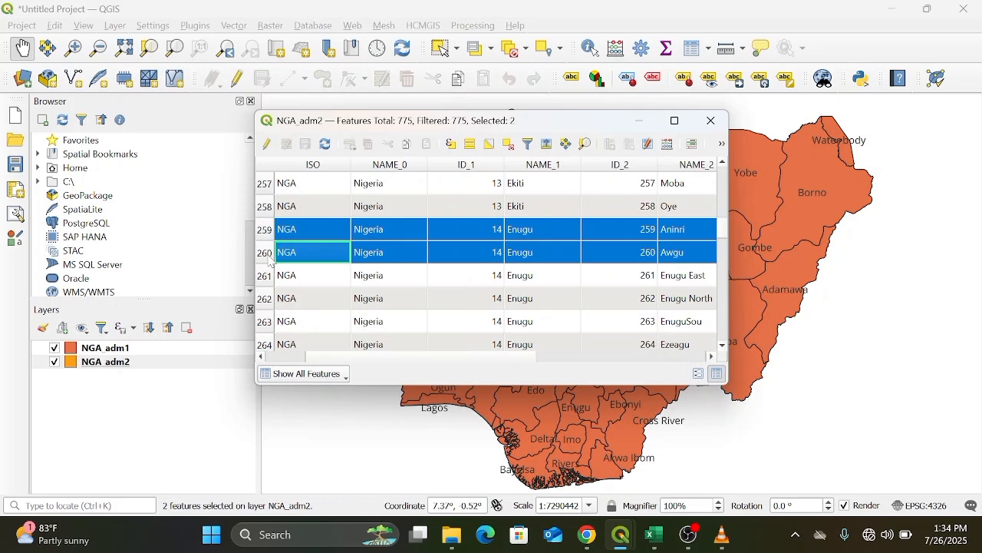
{"action": "left_click", "coordinate": [269, 280], "text": "ctrl"}
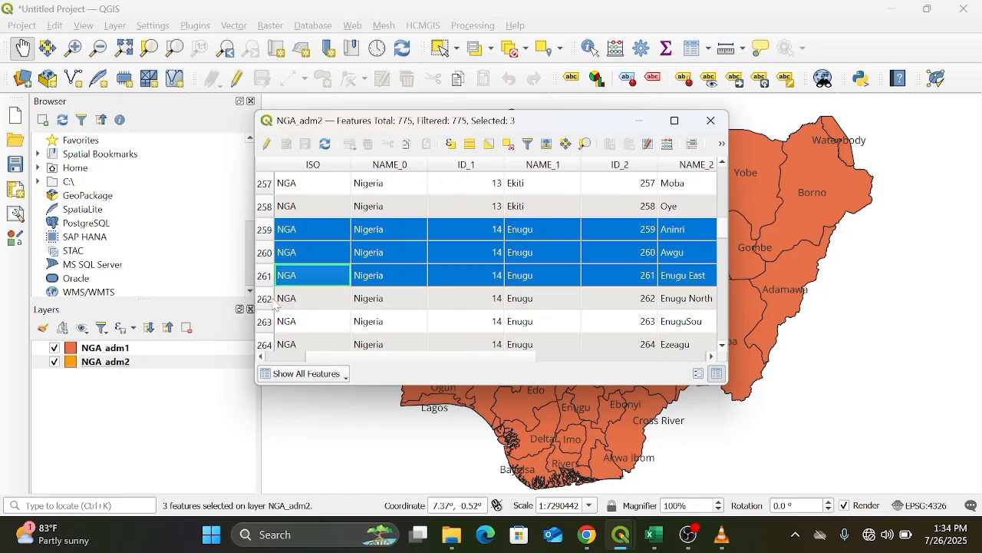
{"action": "left_click", "coordinate": [272, 304], "text": "ctrl"}
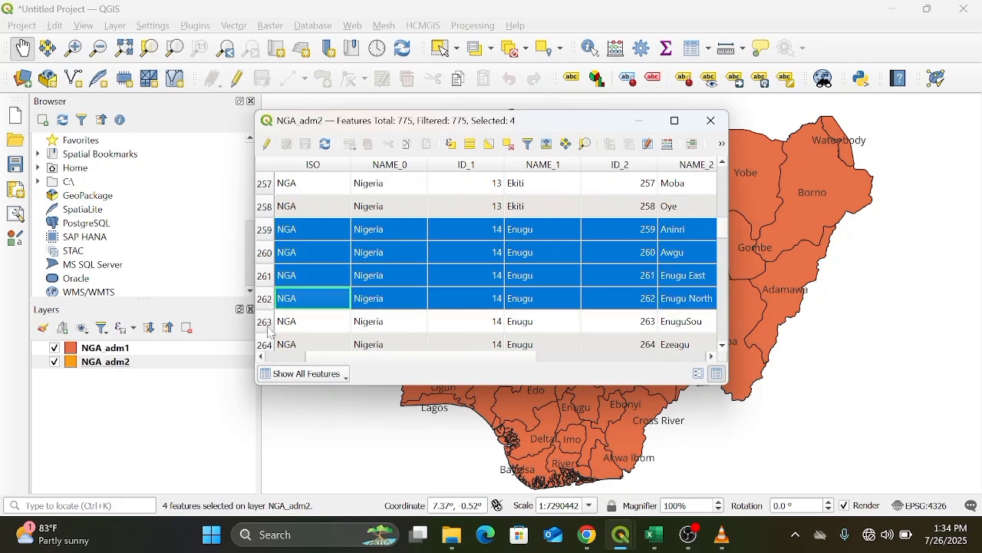
{"action": "left_click", "coordinate": [270, 326], "text": "ctrl"}
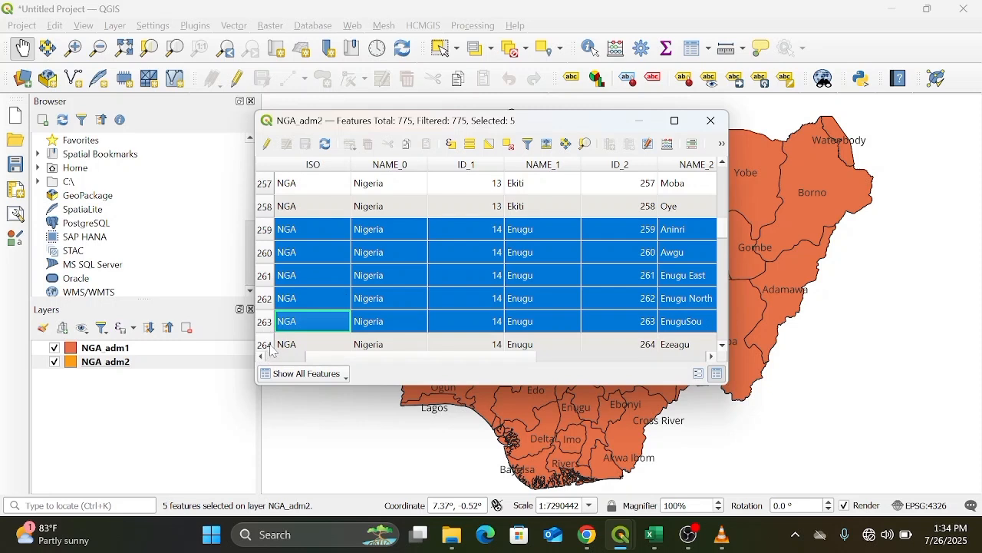
{"action": "left_click", "coordinate": [271, 349], "text": "ctrl"}
{"action": "left_click", "coordinate": [271, 348], "text": "ctrl"}
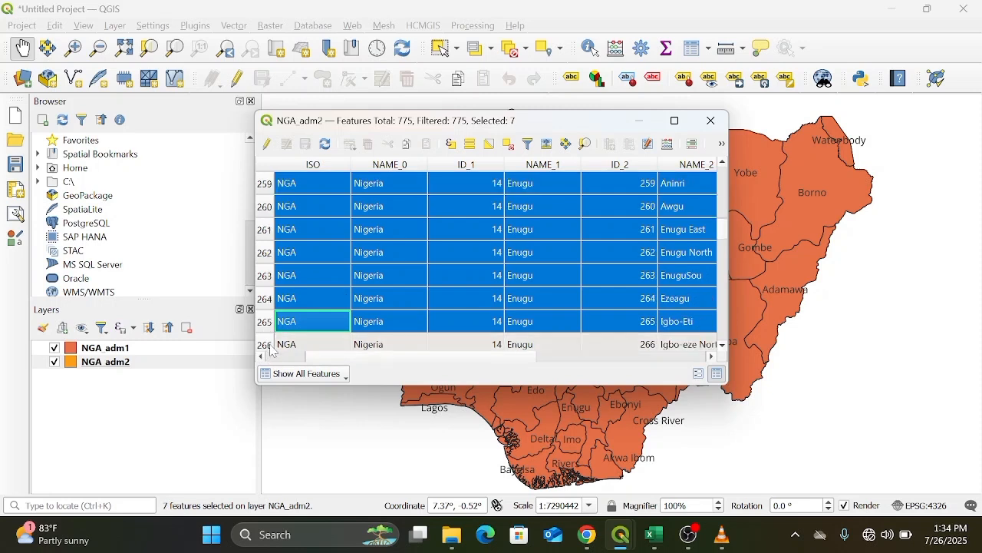
{"action": "left_click", "coordinate": [271, 347], "text": "ctrl"}
{"action": "left_click", "coordinate": [271, 347], "text": "ctrl"}
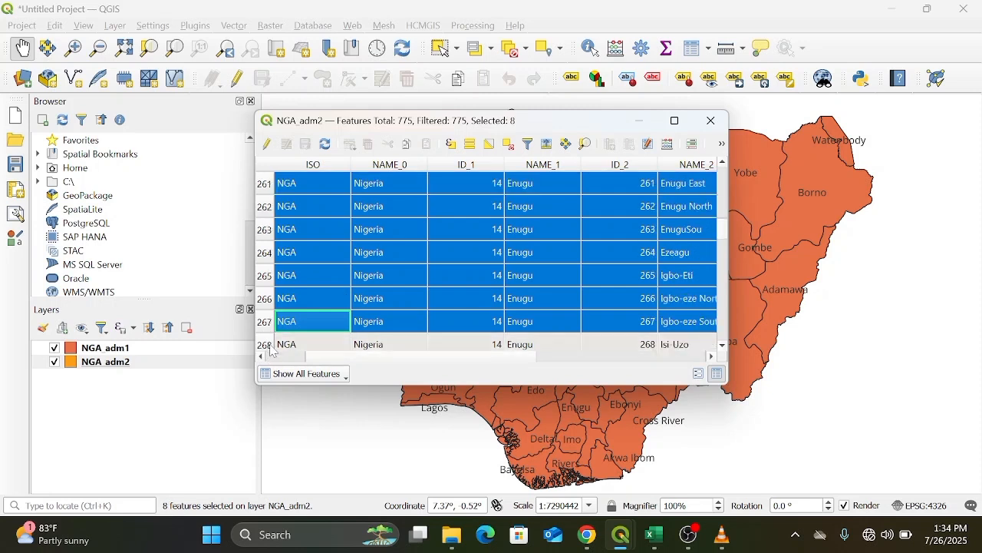
{"action": "left_click", "coordinate": [271, 346], "text": "ctrl"}
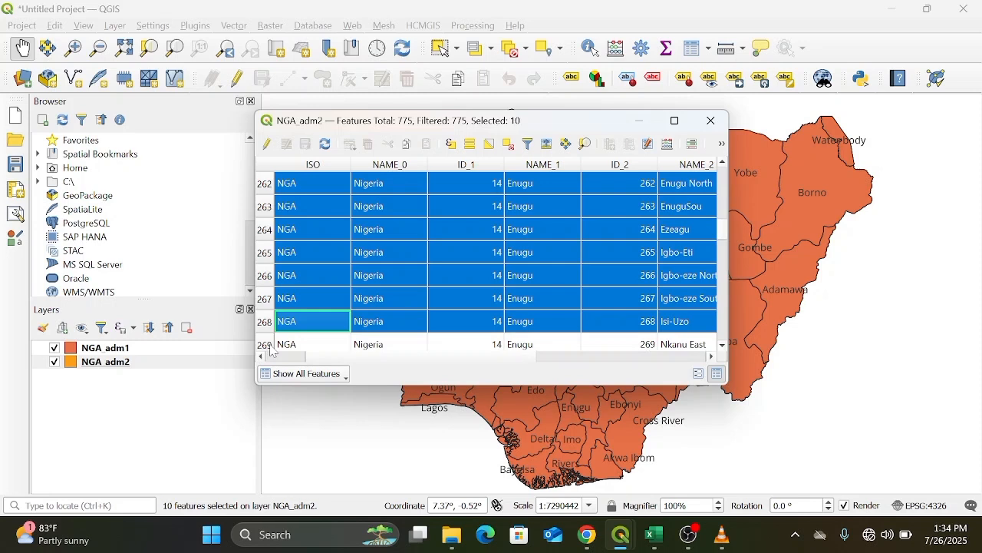
{"action": "left_click", "coordinate": [271, 347], "text": "ctrl"}
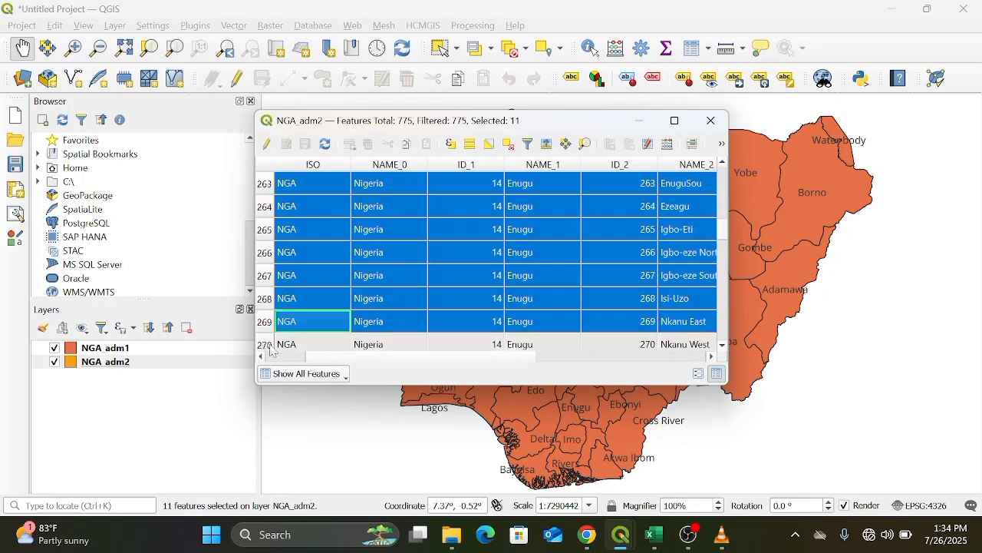
{"action": "left_click", "coordinate": [271, 347], "text": "ctrl"}
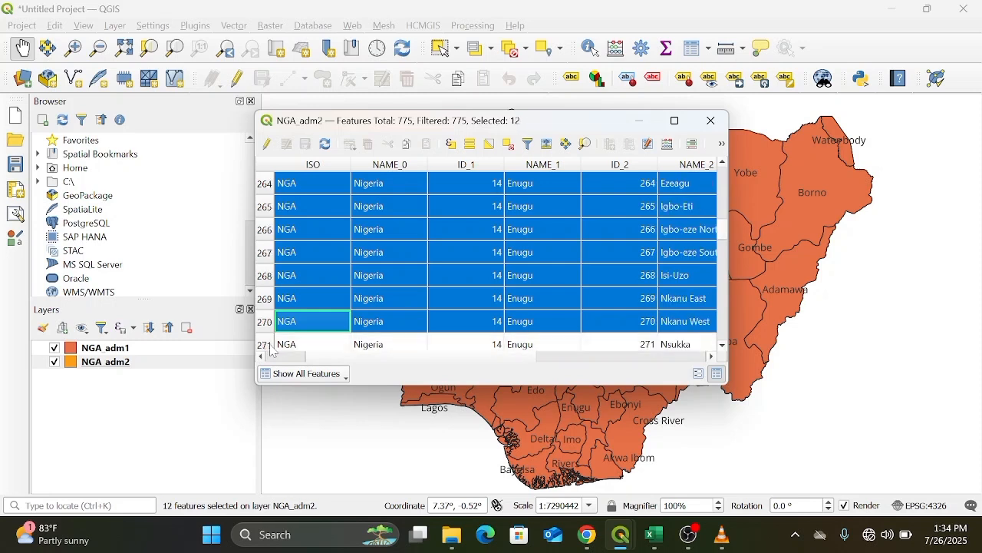
{"action": "left_click", "coordinate": [270, 347], "text": "ctrl"}
{"action": "left_click", "coordinate": [270, 347], "text": "ctrl"}
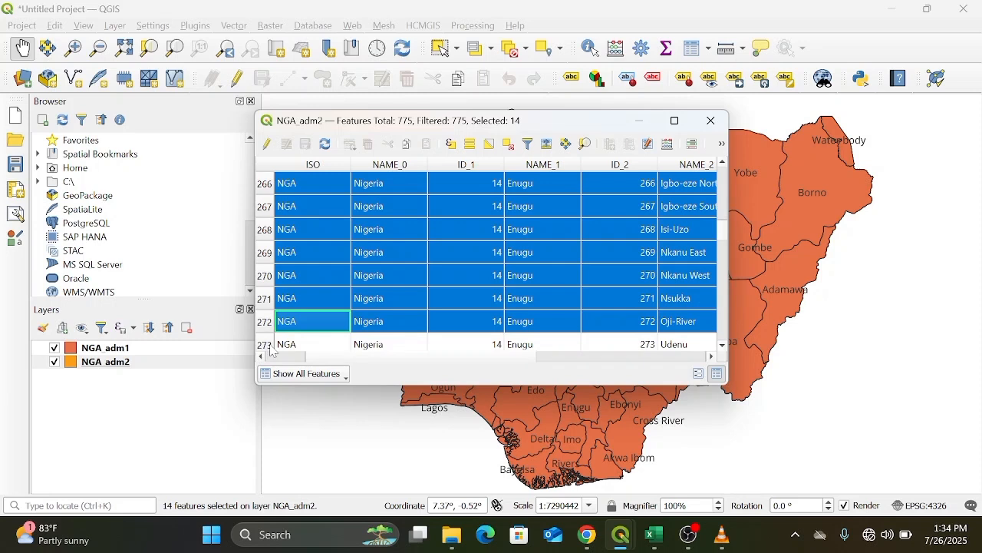
{"action": "left_click", "coordinate": [271, 347], "text": "ctrl"}
{"action": "left_click", "coordinate": [271, 346], "text": "ctrl"}
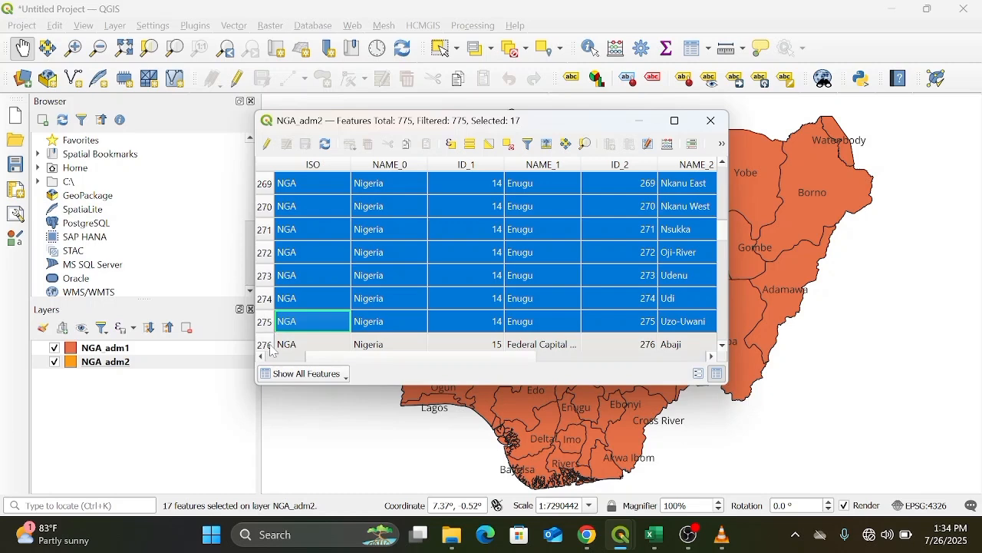
{"action": "left_click", "coordinate": [712, 121]}
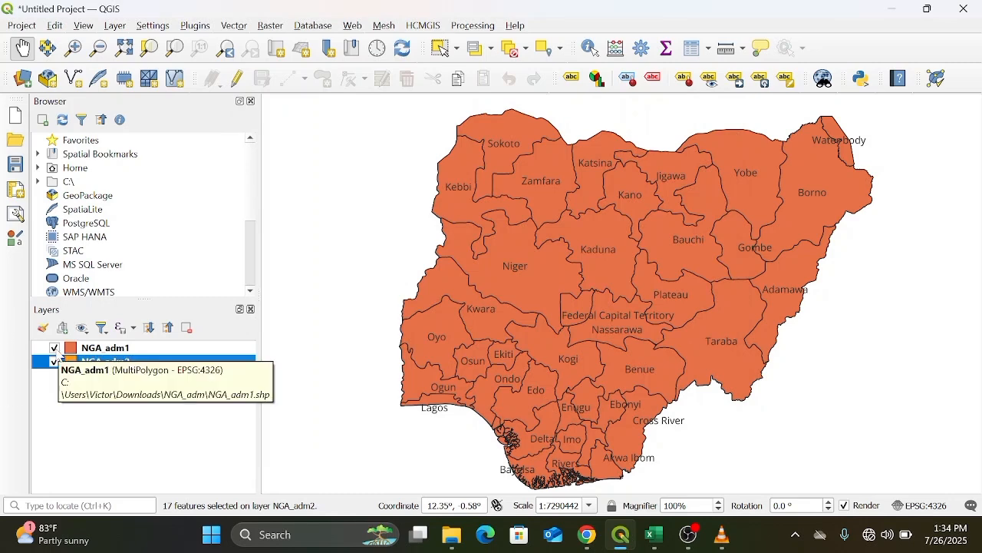
Export the selected NGA adm2 features to a GeoPackage named Enugu st added to the map, hiding both original NGA layers.
{"action": "left_click", "coordinate": [54, 348]}
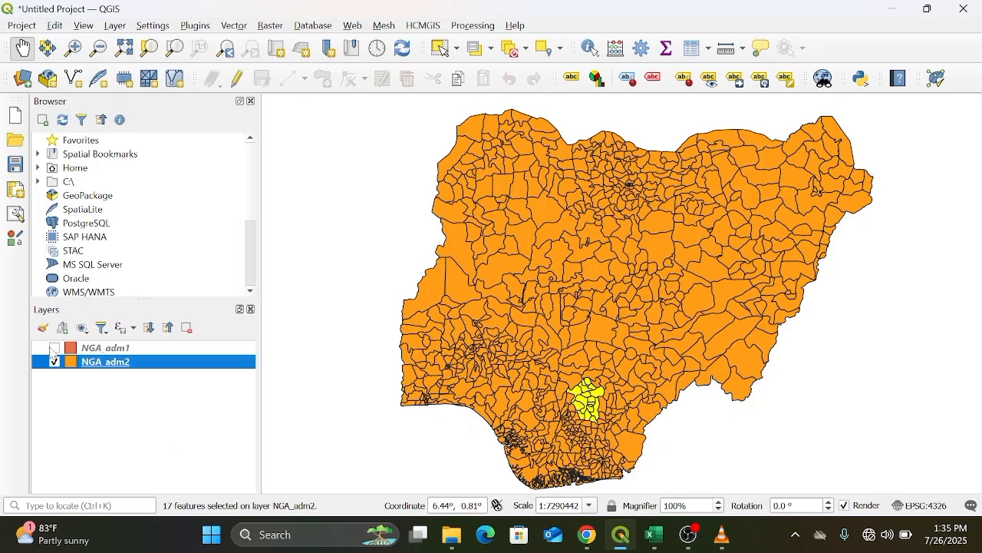
{"action": "right_click", "coordinate": [162, 365]}
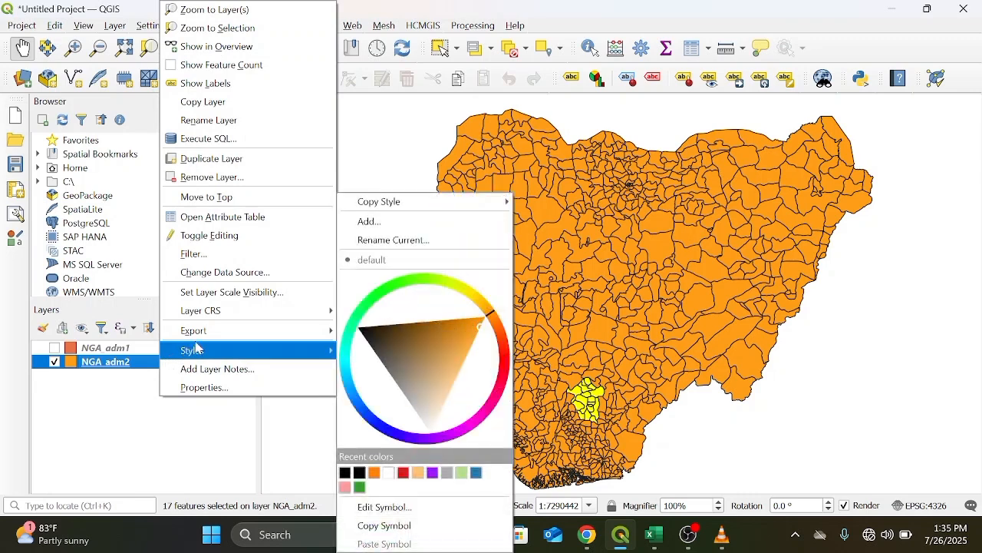
{"action": "mouse_move", "coordinate": [204, 335]}
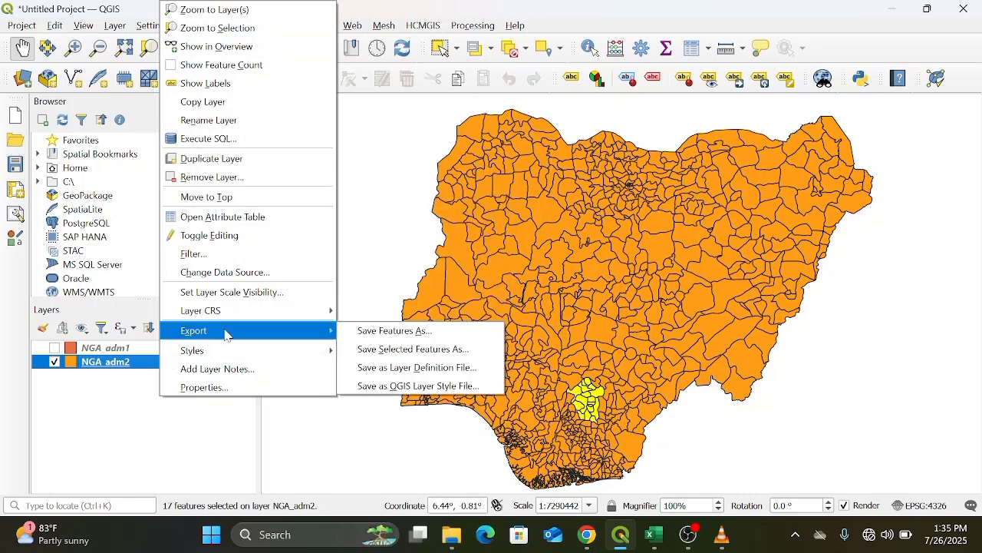
{"action": "left_click", "coordinate": [372, 350]}
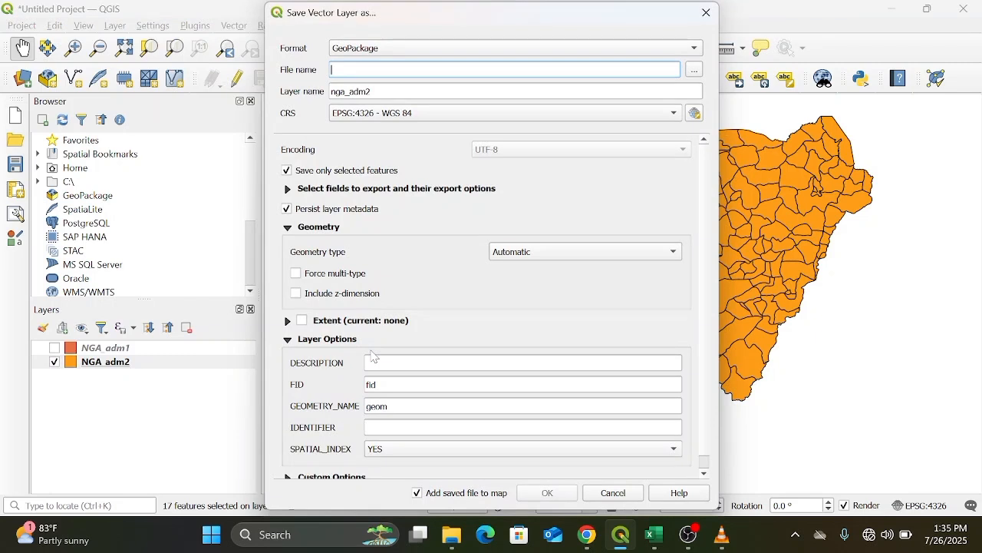
{"action": "type", "text": "e"}
{"action": "key", "text": "BackSpace"}
{"action": "type", "text": "rn"}
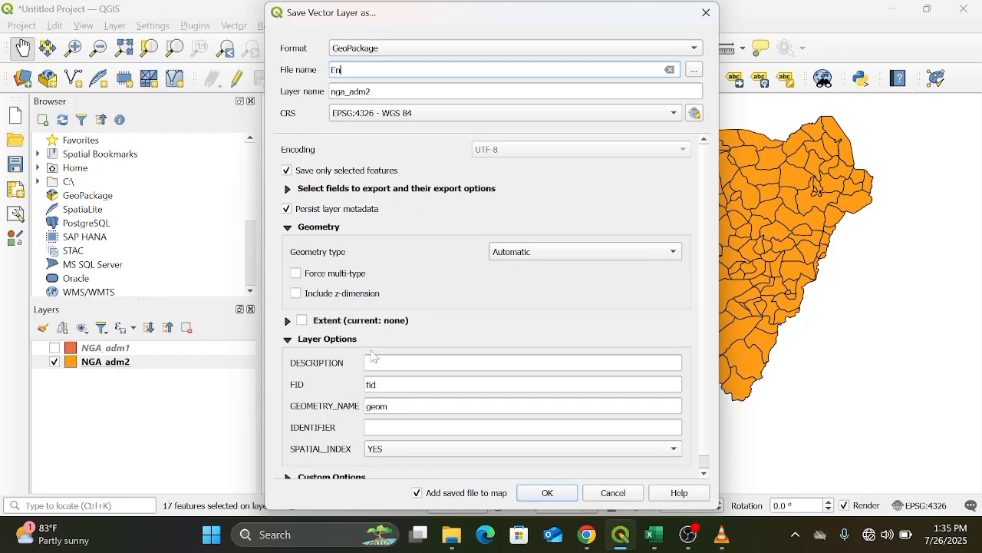
{"action": "type", "text": "ugu st"}
{"action": "left_click", "coordinate": [548, 493]}
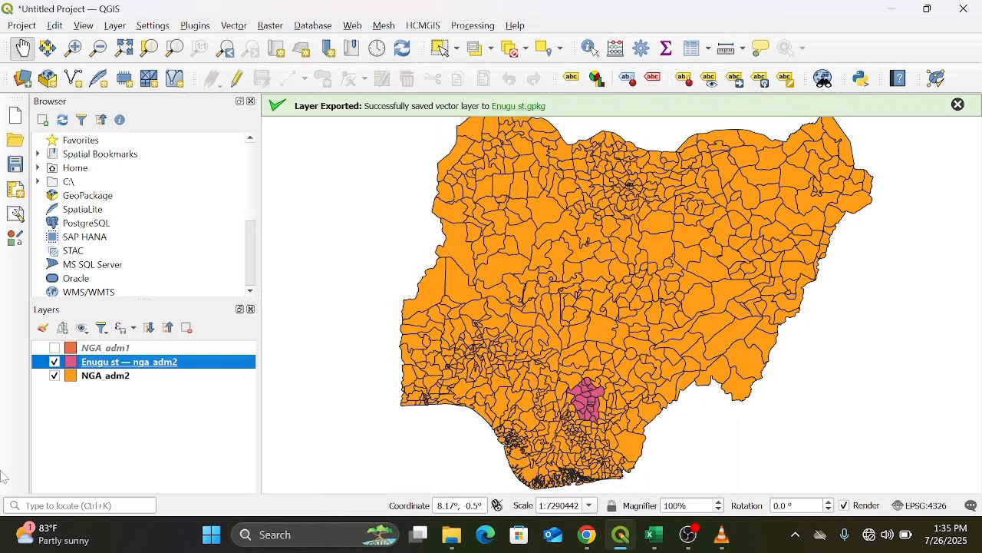
{"action": "left_click", "coordinate": [54, 376]}
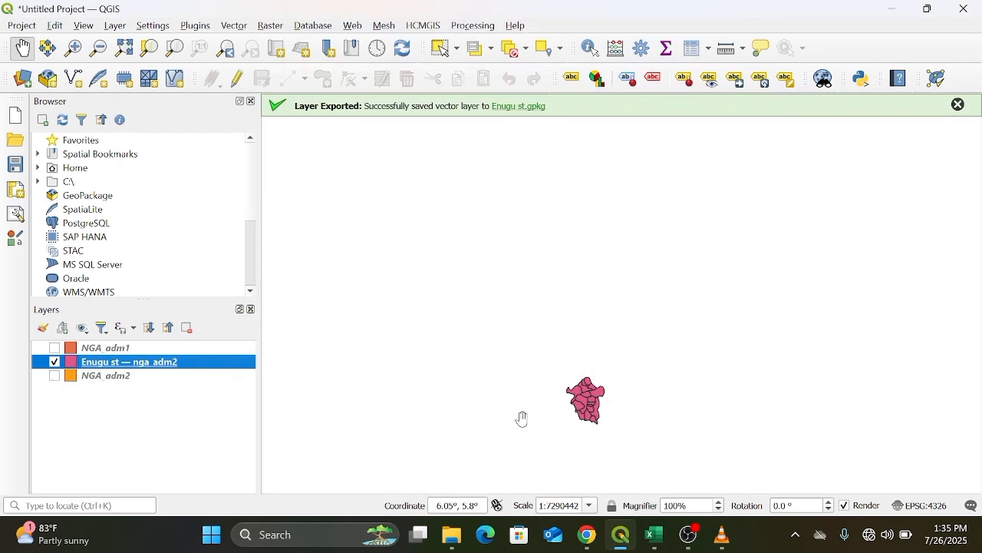
Zoom to the Enugu st layer and turn on single labels for it using the NAME_2 field.
{"action": "right_click", "coordinate": [209, 366]}
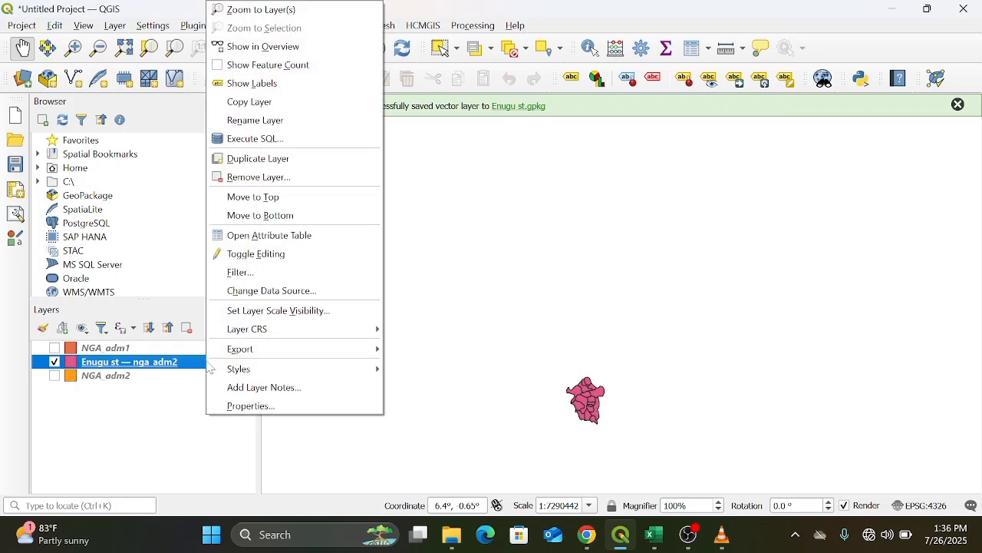
{"action": "left_click", "coordinate": [325, 15]}
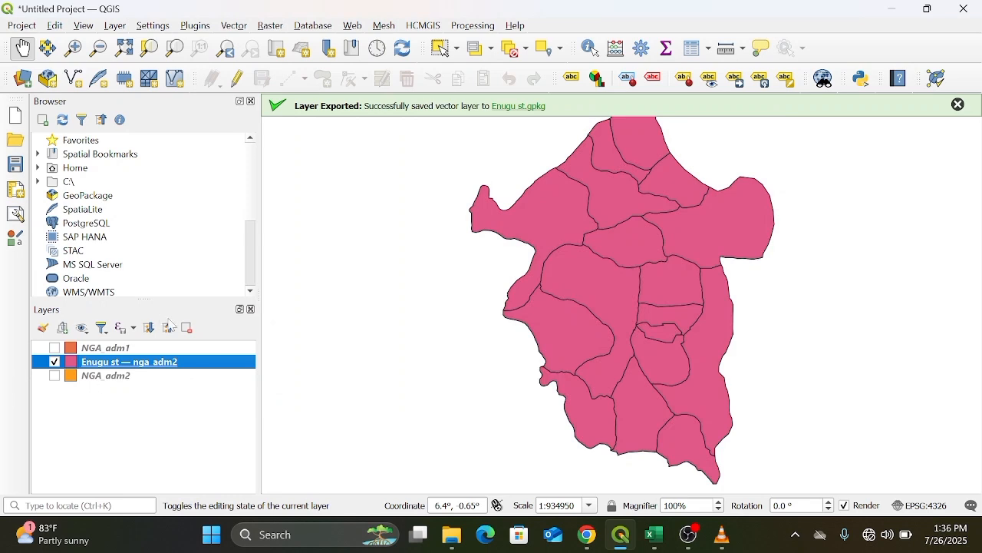
{"action": "right_click", "coordinate": [204, 364]}
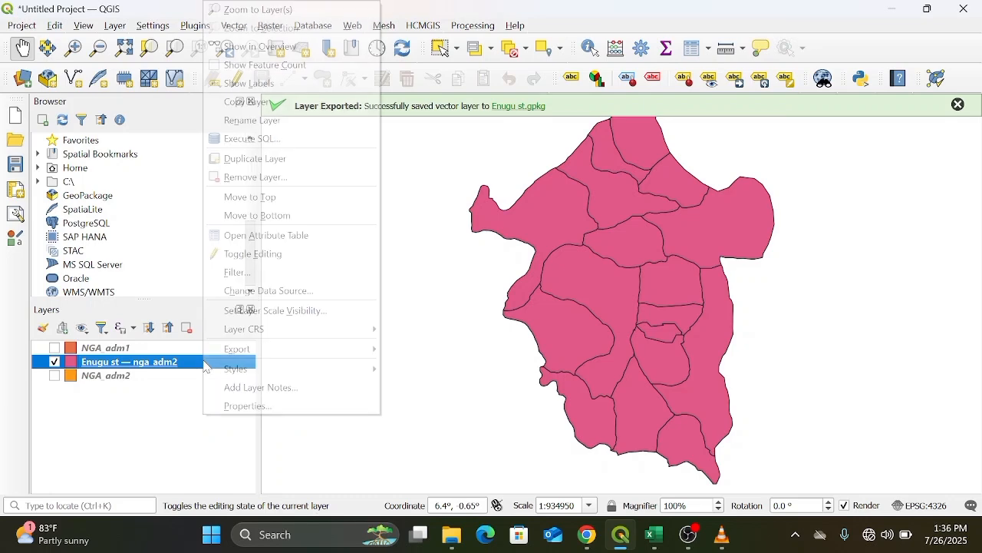
{"action": "left_click", "coordinate": [243, 408]}
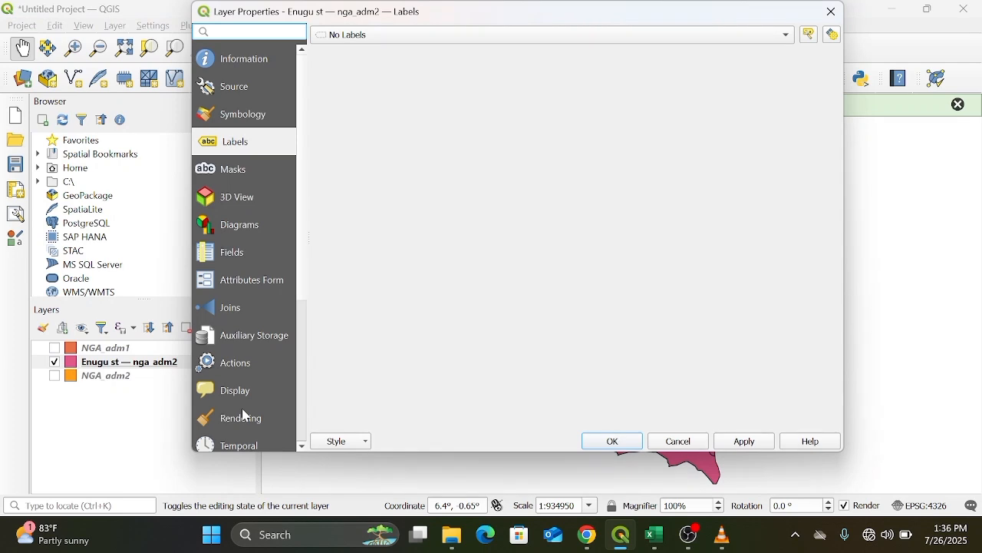
{"action": "left_click", "coordinate": [791, 43]}
{"action": "left_click", "coordinate": [780, 54]}
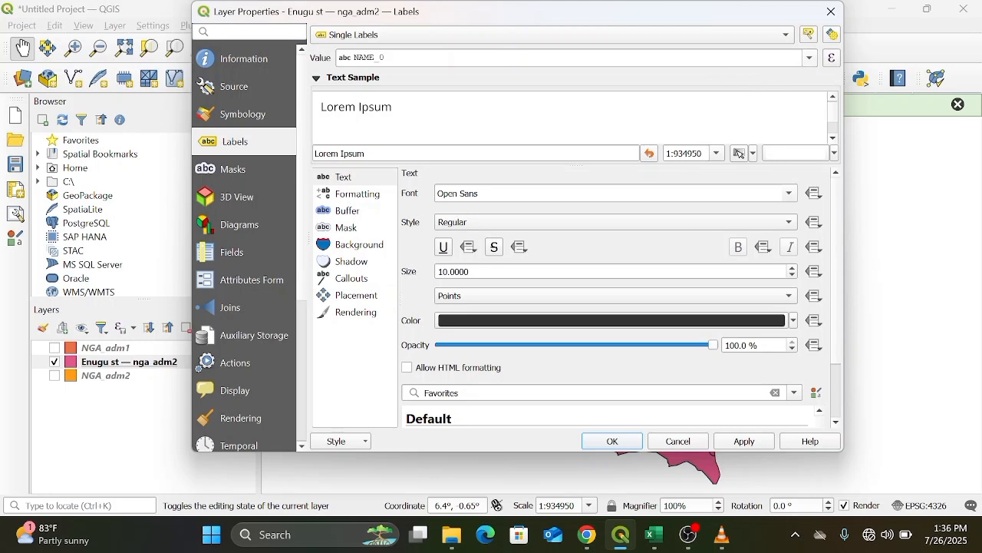
{"action": "left_click", "coordinate": [815, 62]}
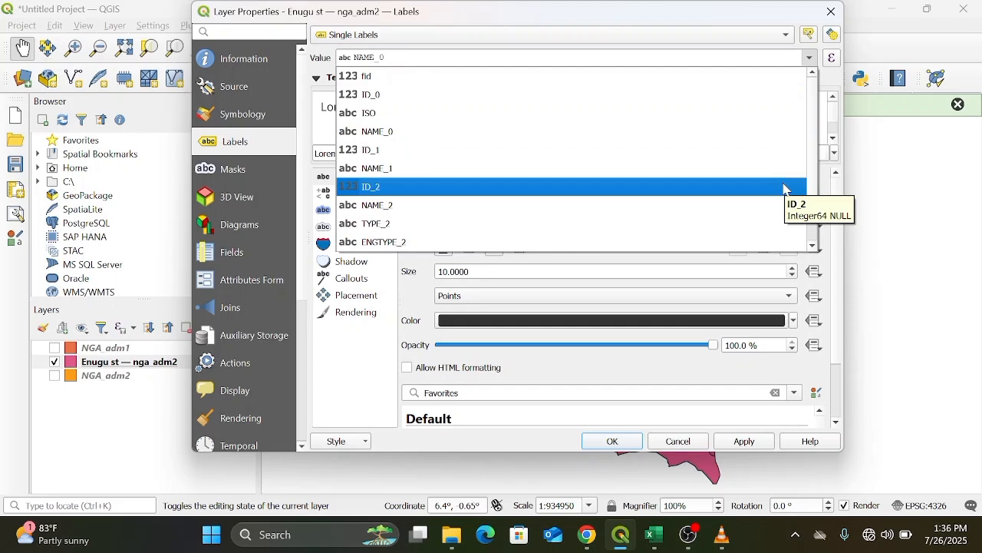
{"action": "left_click", "coordinate": [762, 206]}
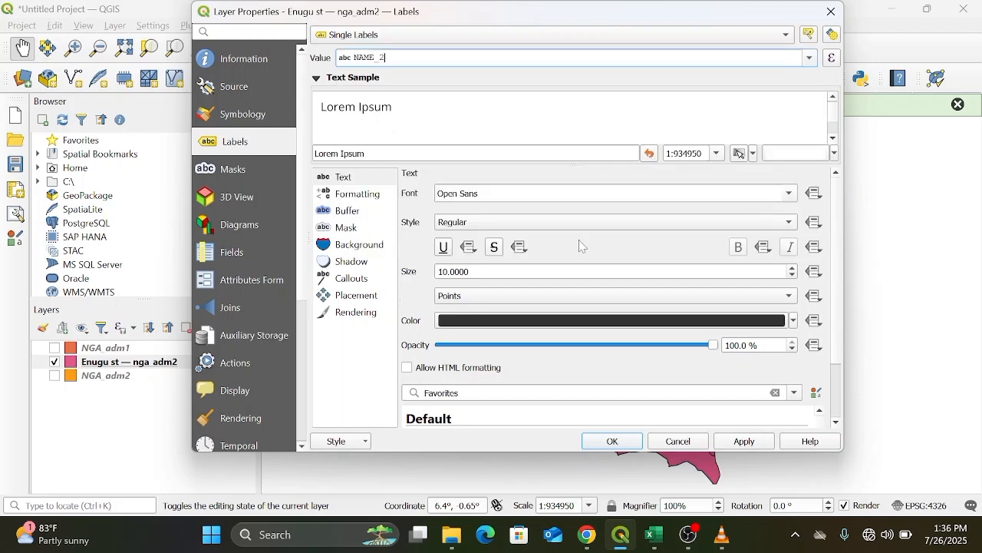
Change the Enugu st layer's fill colour to light orange from the recent colours and apply it.
{"action": "left_click", "coordinate": [256, 115]}
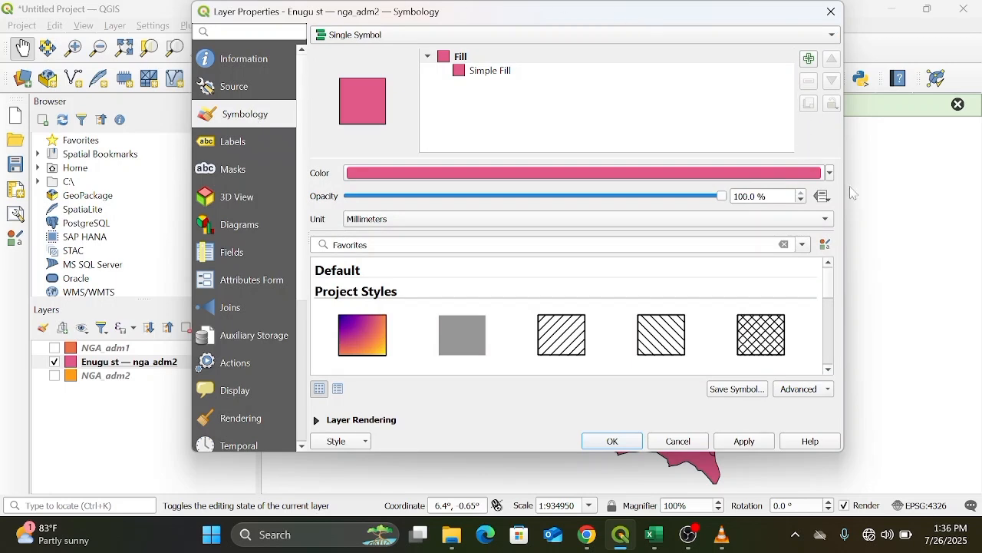
{"action": "left_click", "coordinate": [830, 174]}
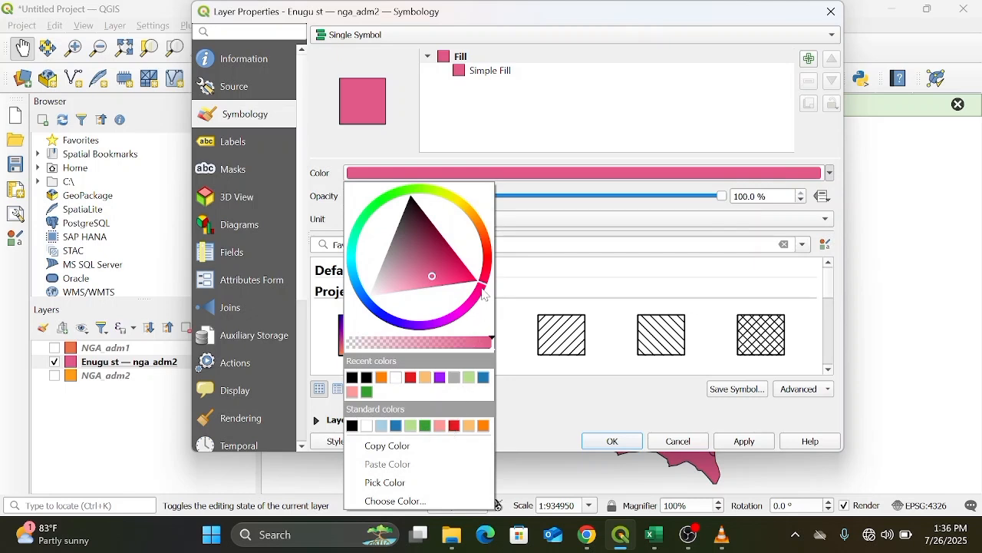
{"action": "left_click_drag", "start_coordinate": [483, 294], "coordinate": [485, 238]}
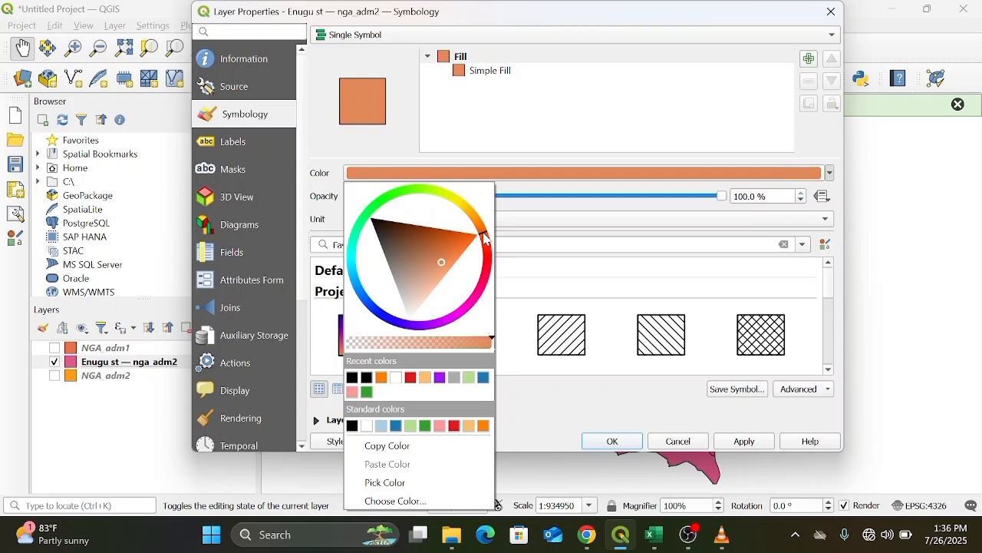
{"action": "mouse_move", "coordinate": [485, 237]}
{"action": "left_mouse_down"}
{"action": "mouse_move", "coordinate": [488, 266]}
{"action": "mouse_move", "coordinate": [471, 213]}
{"action": "mouse_move", "coordinate": [455, 208]}
{"action": "left_mouse_up"}
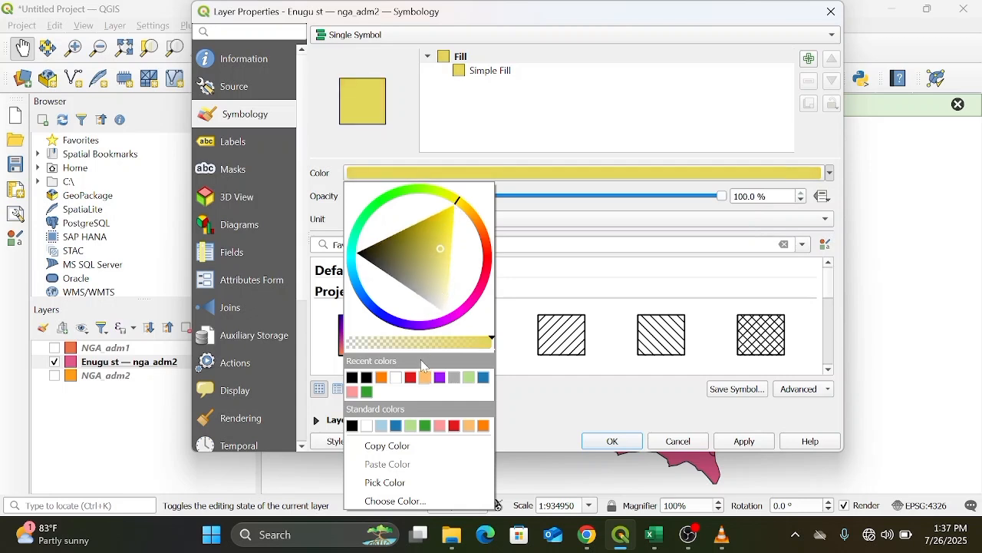
{"action": "left_click", "coordinate": [426, 380]}
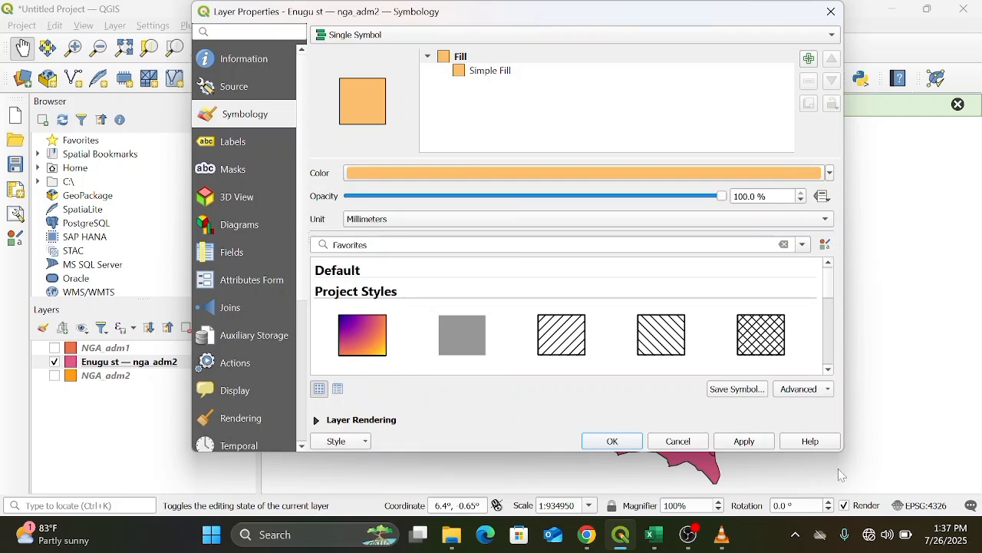
{"action": "left_click", "coordinate": [607, 440]}
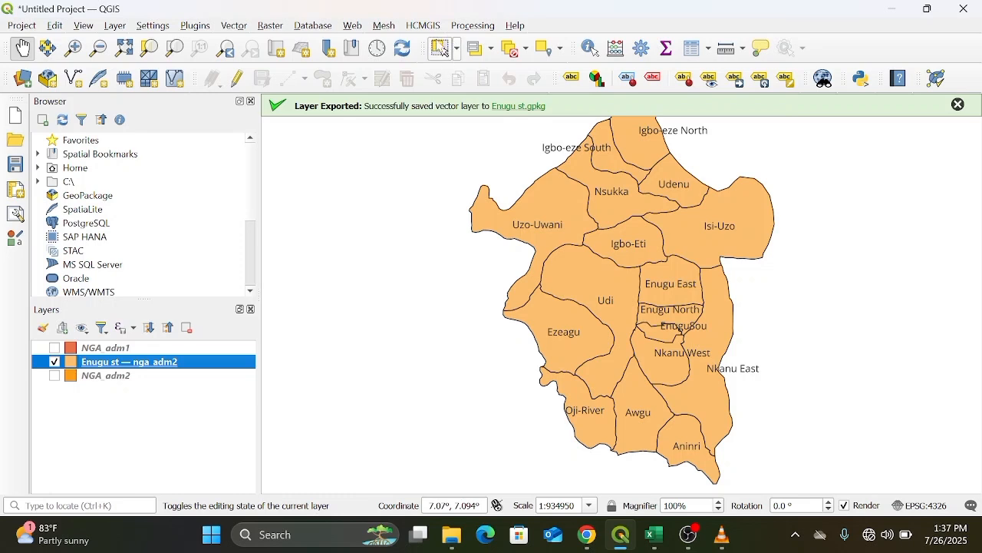
Select the Nsukka LGA on the map and save the selected feature as a GeoPackage named Nsukka.
{"action": "left_click", "coordinate": [442, 48]}
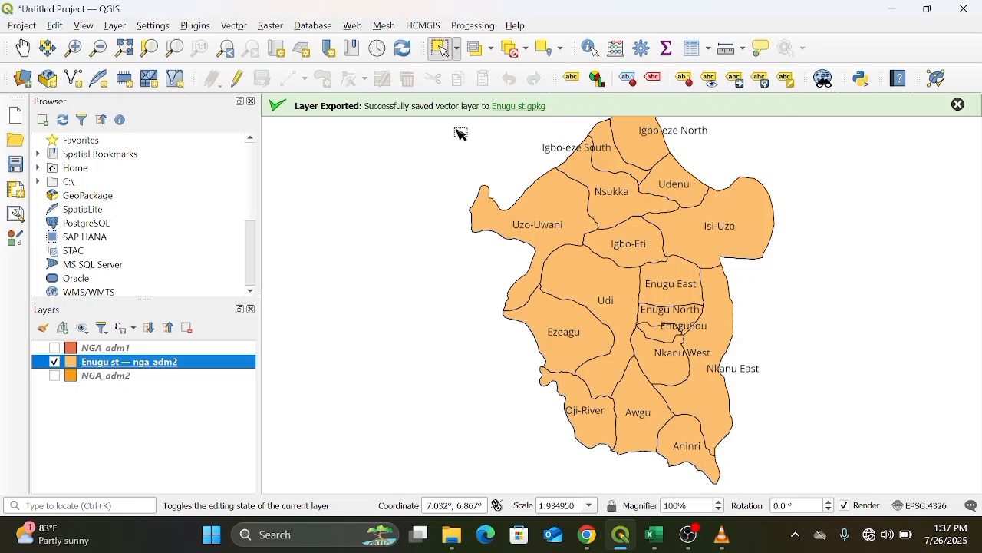
{"action": "left_click", "coordinate": [613, 193]}
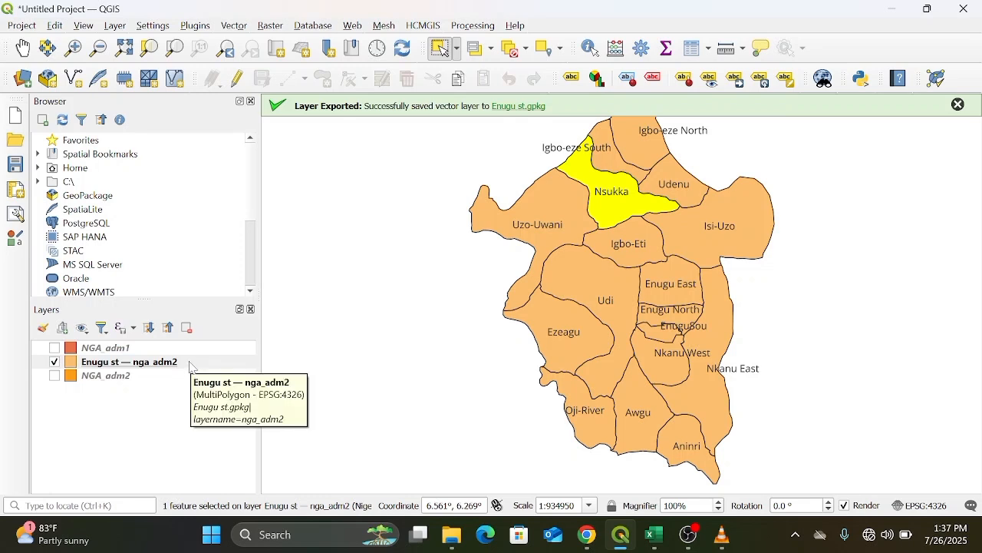
{"action": "right_click", "coordinate": [190, 366]}
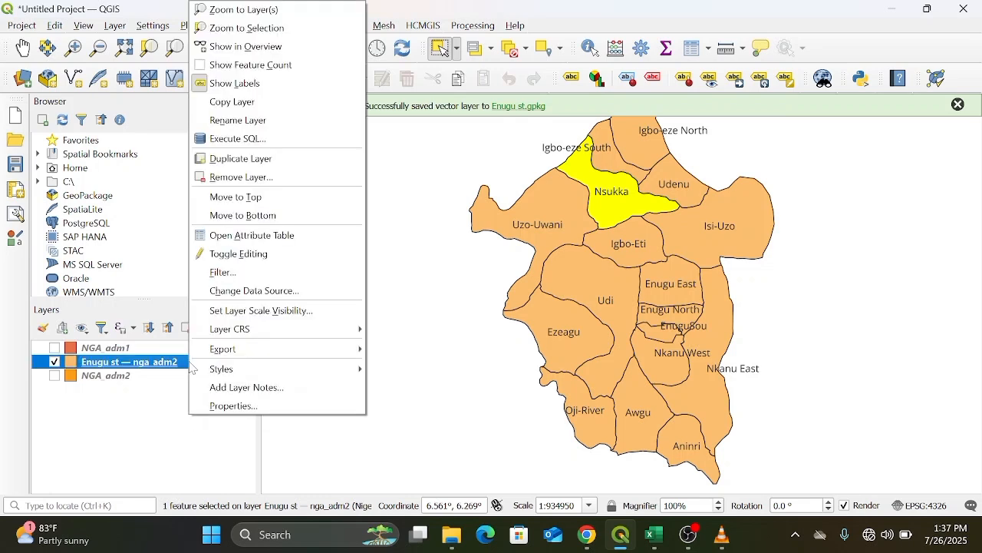
{"action": "mouse_move", "coordinate": [257, 353]}
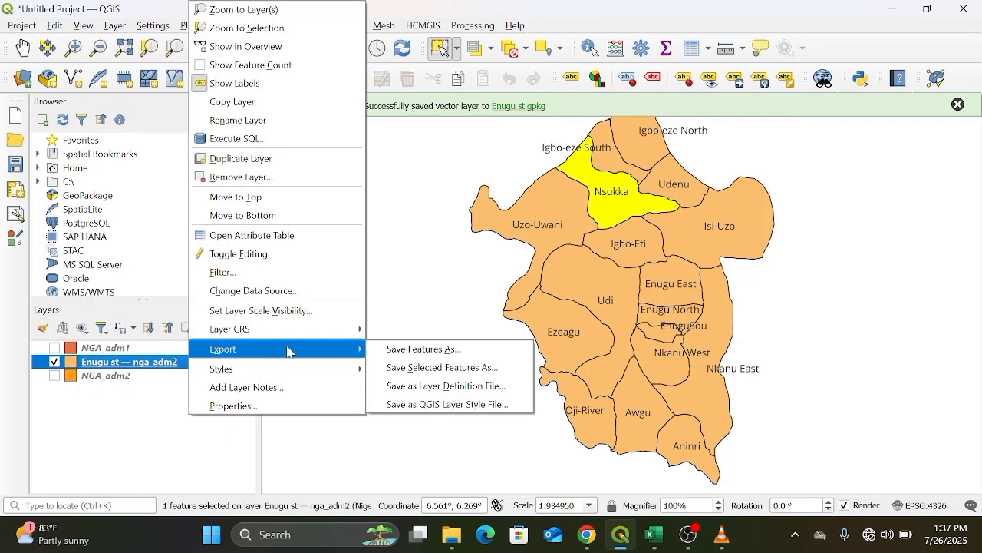
{"action": "left_click", "coordinate": [413, 376]}
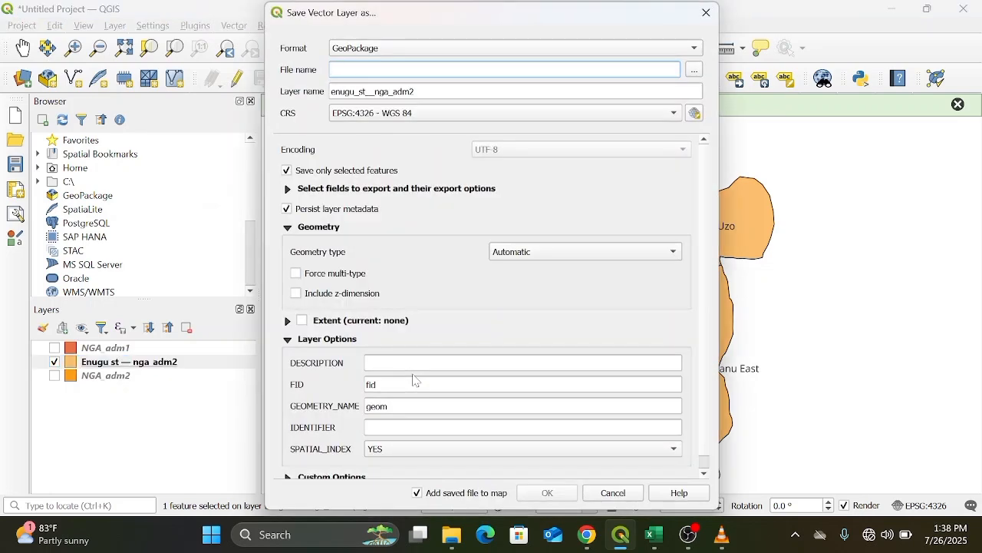
{"action": "type", "text": "Nsukka"}
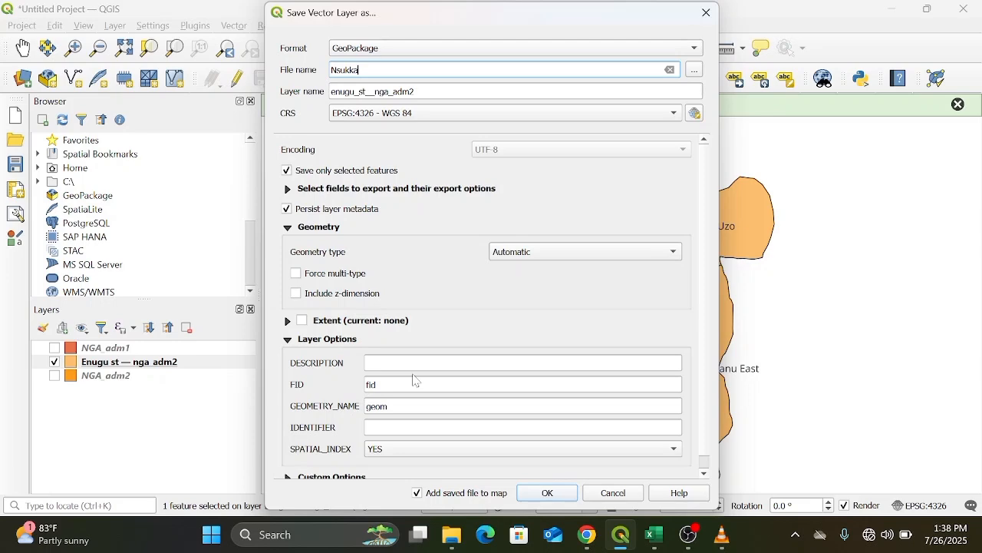
{"action": "type", "text": "."}
{"action": "left_click", "coordinate": [542, 494]}
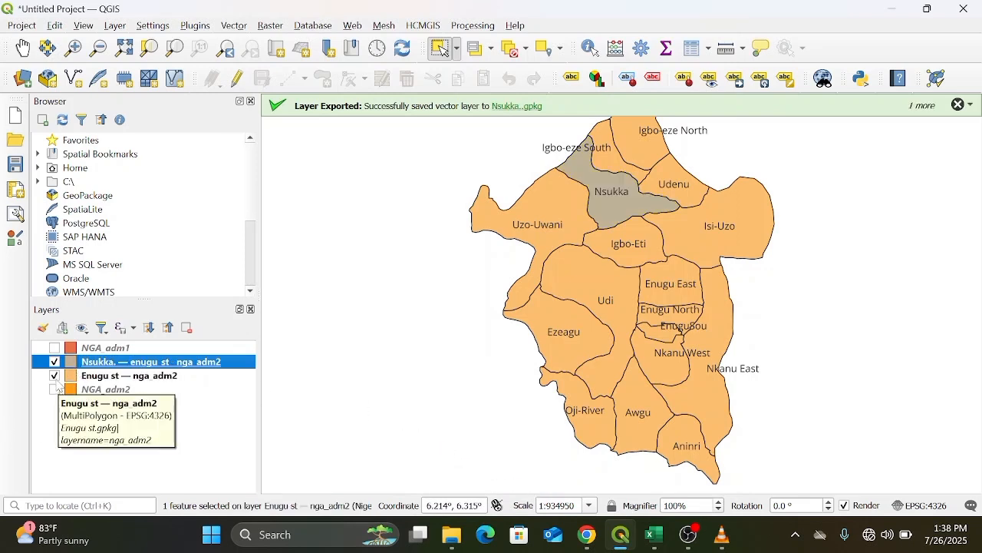
Hide the Enugu st layer, zoom to the Nsukka layer and set its fill colour to orange.
{"action": "left_click", "coordinate": [55, 376]}
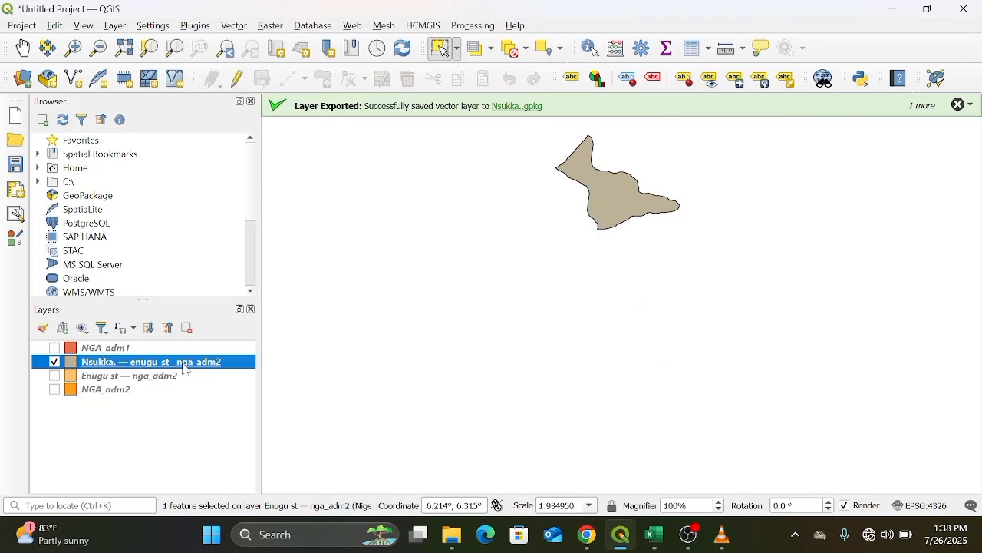
{"action": "right_click", "coordinate": [202, 361]}
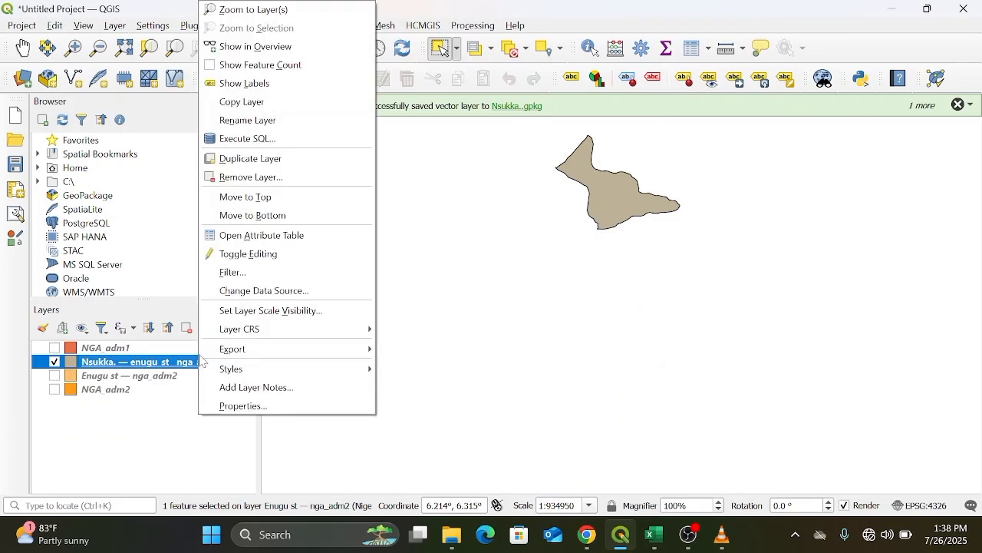
{"action": "left_click", "coordinate": [269, 9]}
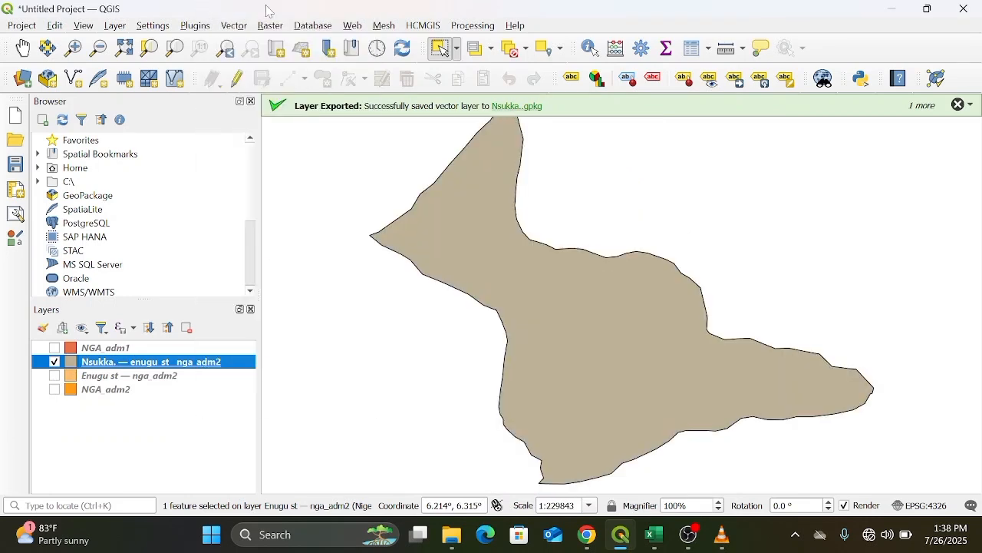
{"action": "right_click", "coordinate": [198, 365]}
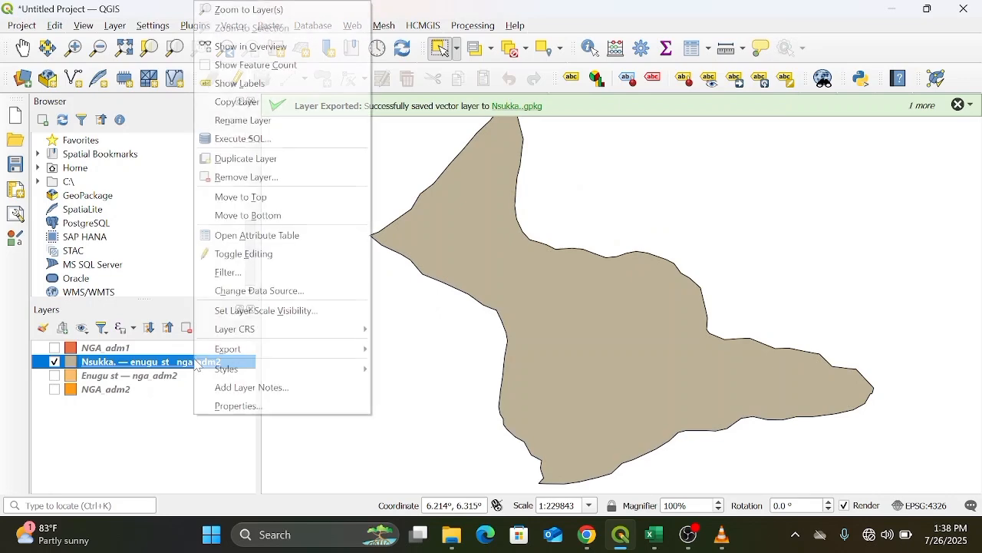
{"action": "left_click", "coordinate": [260, 407]}
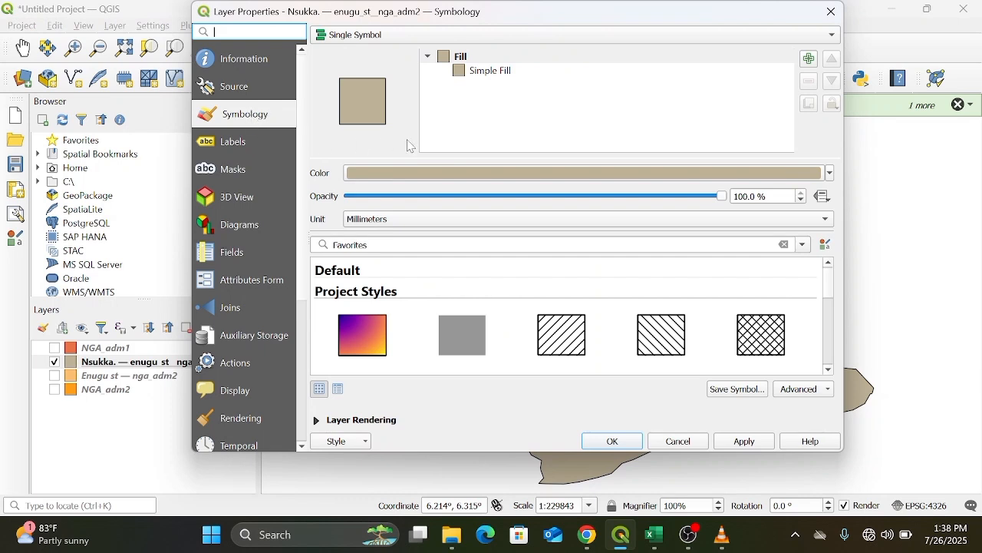
{"action": "left_click", "coordinate": [831, 175]}
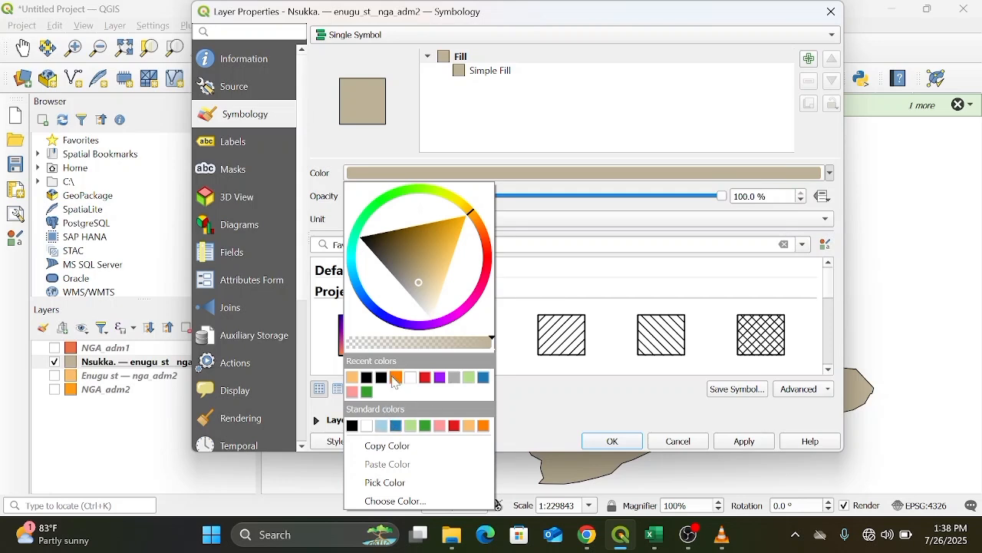
{"action": "left_click", "coordinate": [395, 377]}
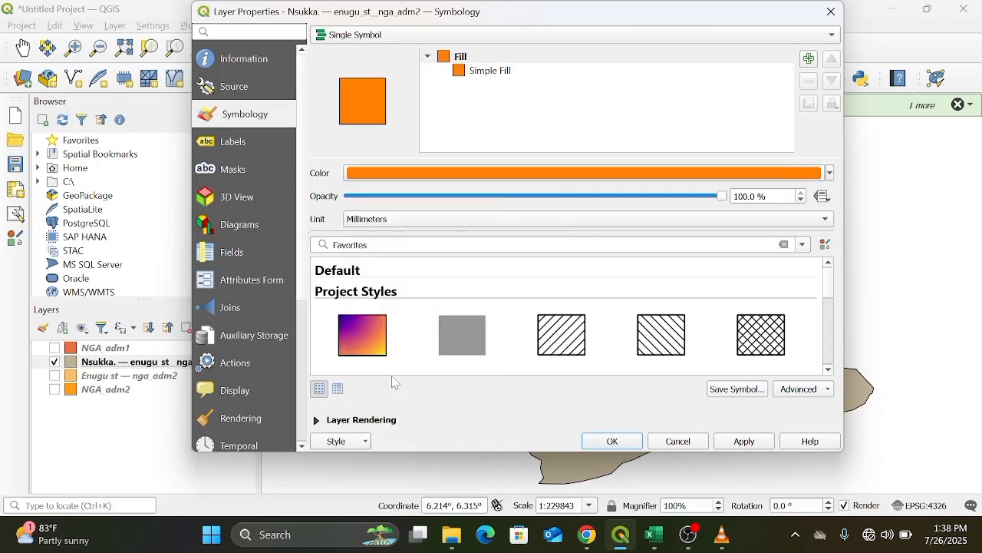
{"action": "left_click", "coordinate": [611, 442]}
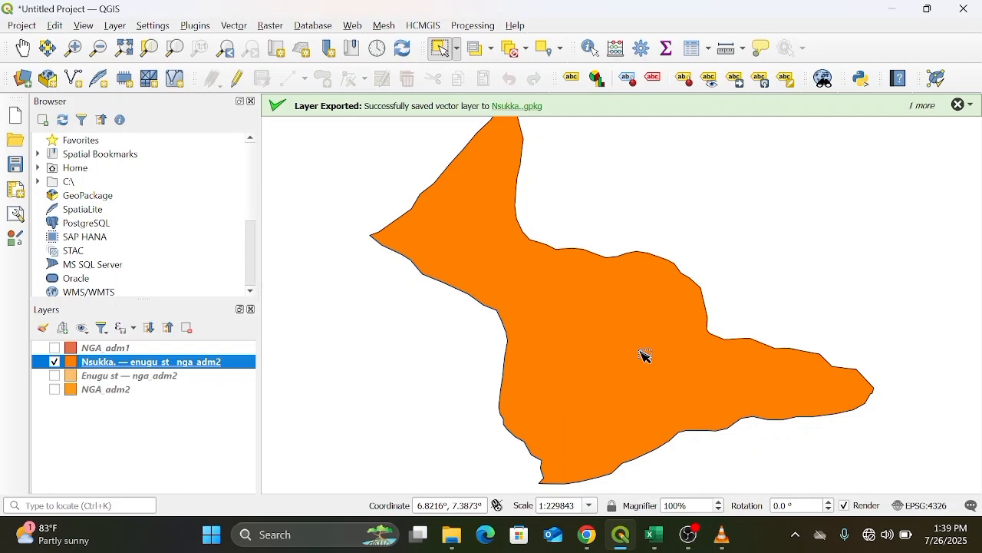
Switch to Excel and save the town coordinates workbook in Documents as CSV (Comma delimited) named Nsukka Villages.
{"action": "mouse_move", "coordinate": [651, 539]}
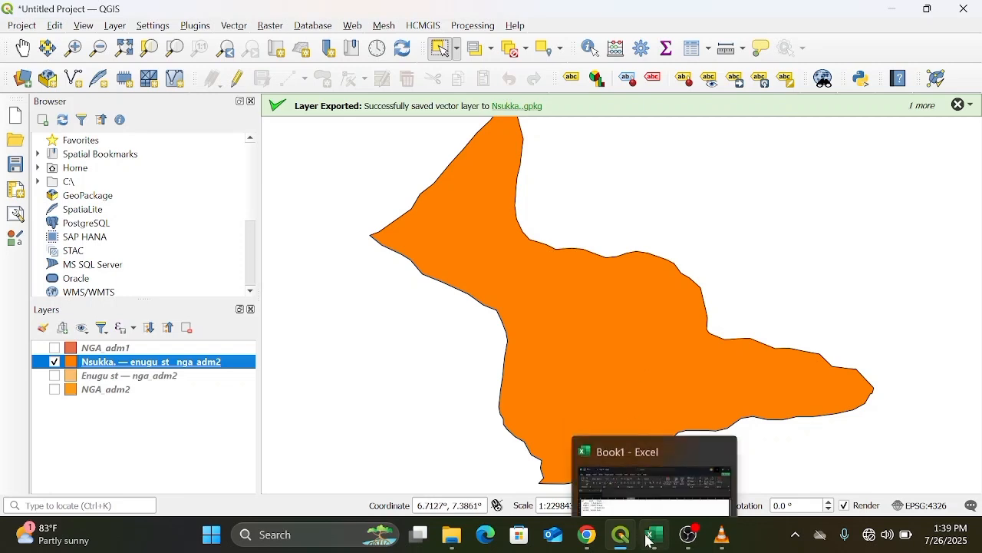
{"action": "left_click", "coordinate": [651, 540]}
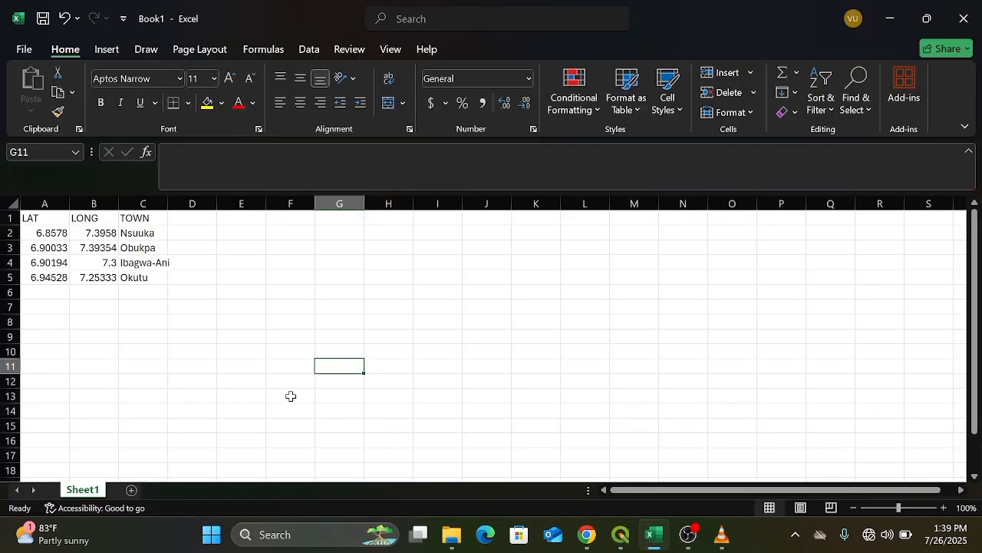
{"action": "left_click", "coordinate": [181, 391]}
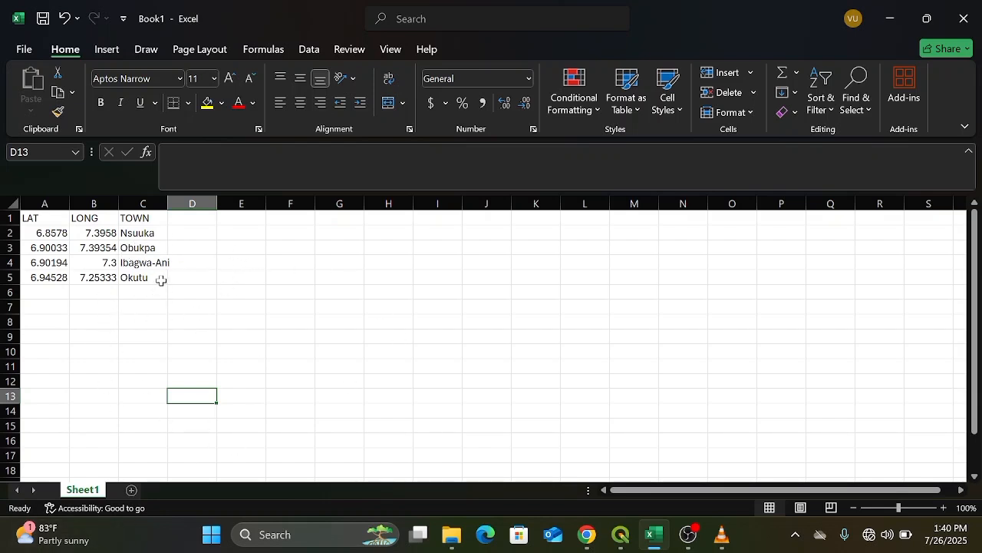
{"action": "left_click", "coordinate": [26, 52]}
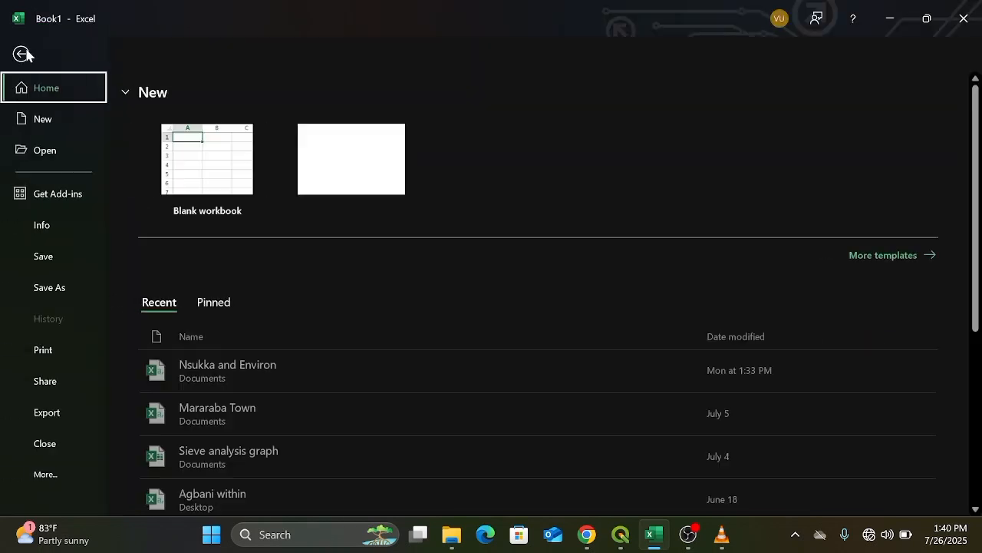
{"action": "left_click", "coordinate": [48, 288]}
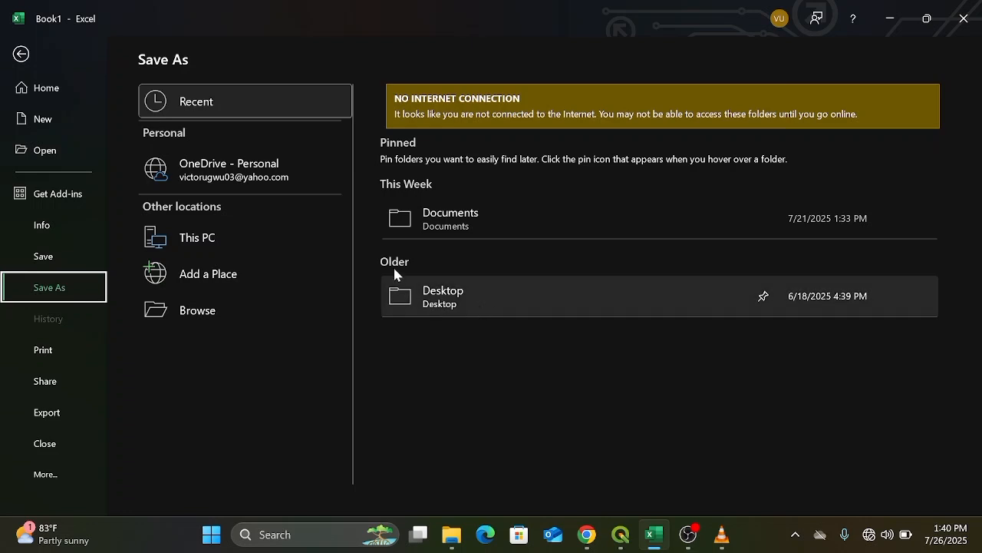
{"action": "left_click", "coordinate": [465, 217]}
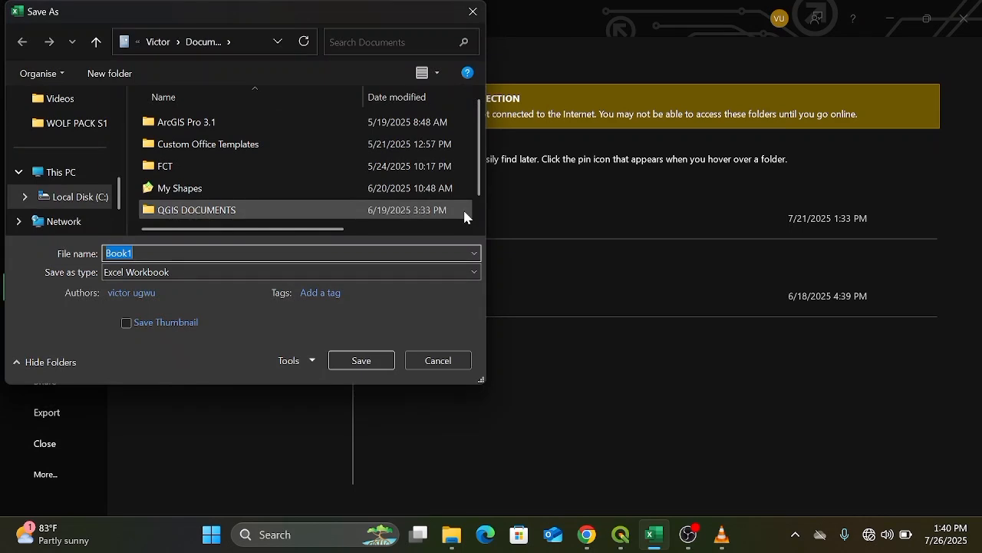
{"action": "left_click", "coordinate": [474, 271]}
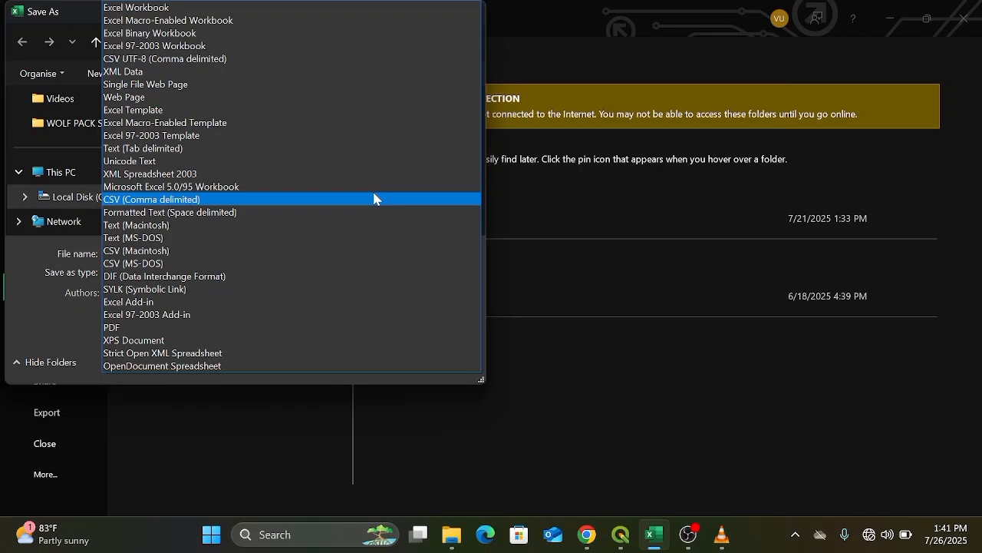
{"action": "left_click", "coordinate": [374, 199]}
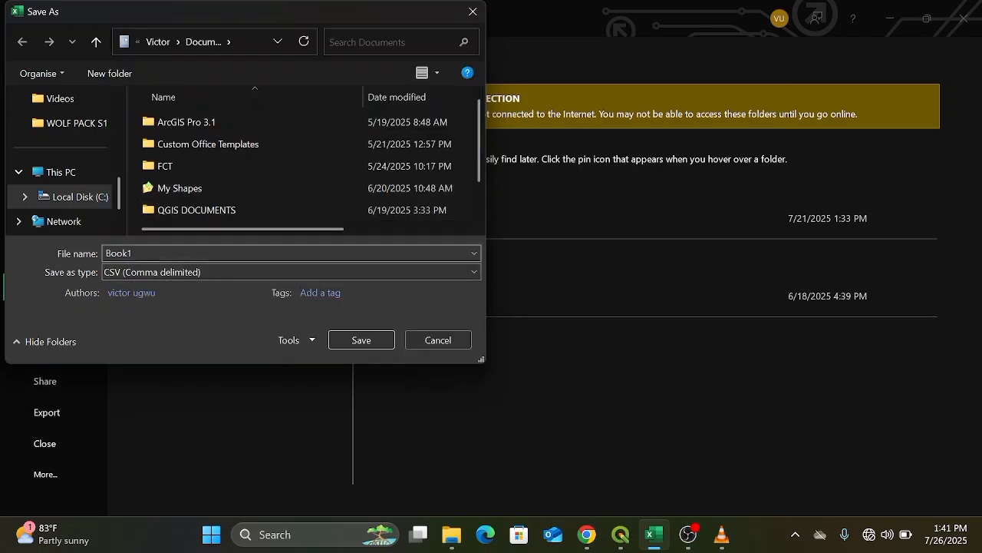
{"action": "double_click", "coordinate": [119, 253]}
{"action": "key", "text": "BackSpace"}
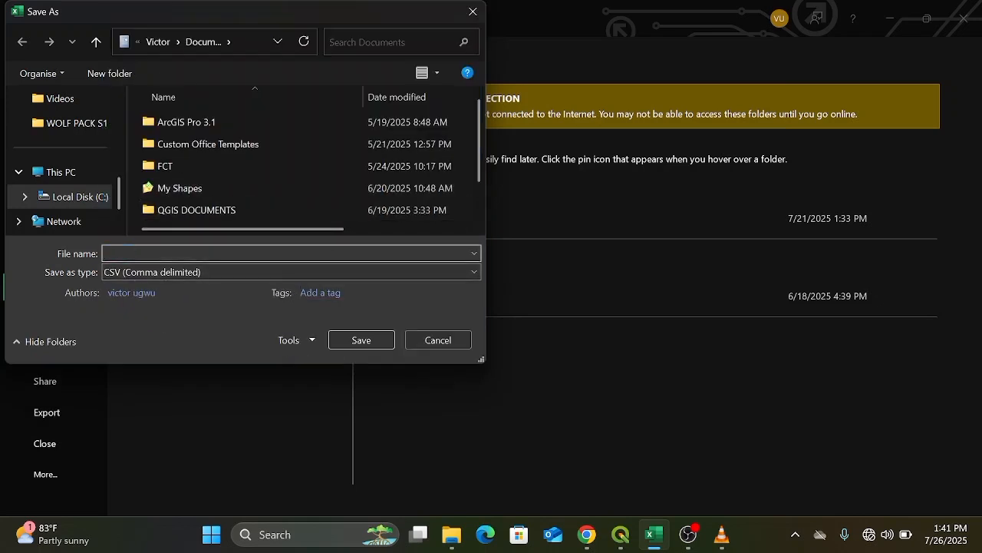
{"action": "type", "text": "N"}
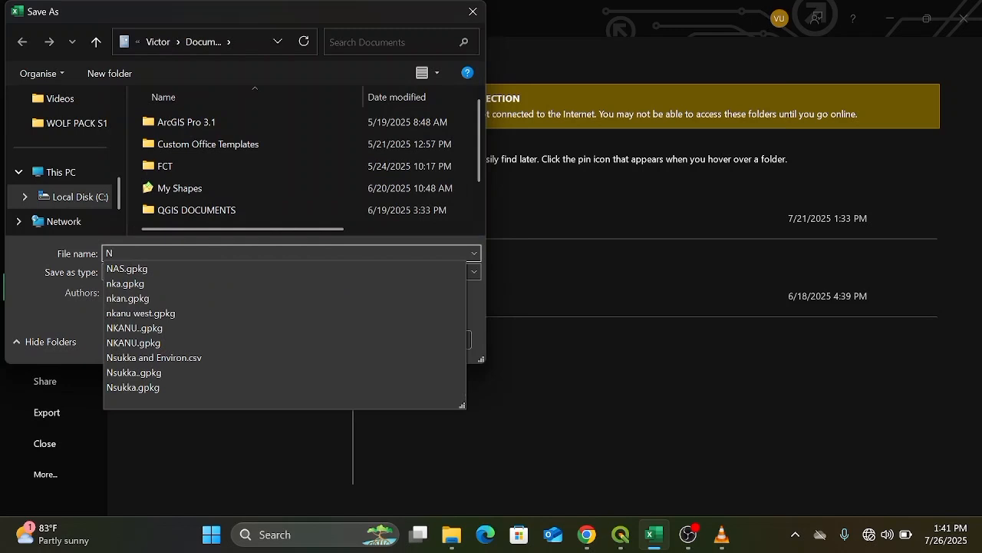
{"action": "type", "text": "sukka"}
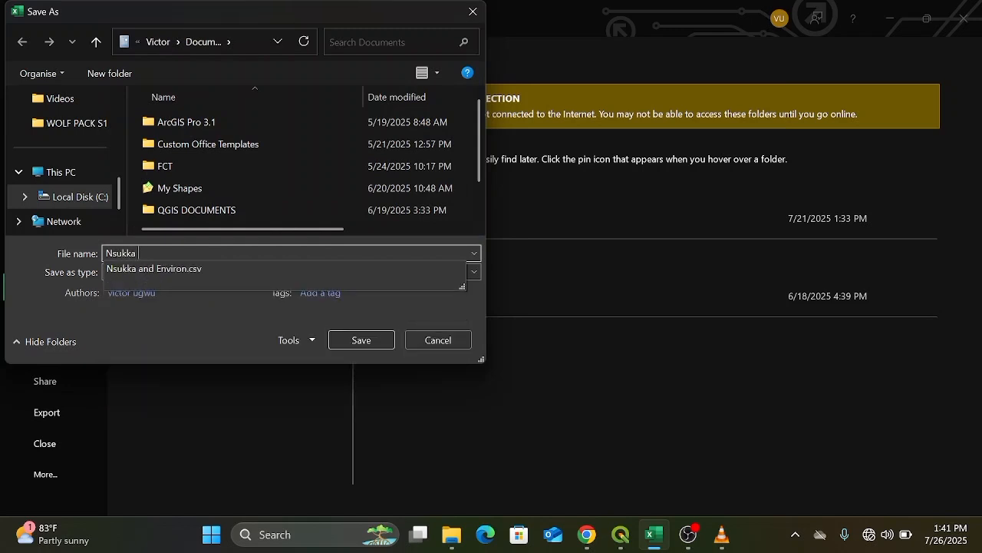
{"action": "type", "text": " Vill"}
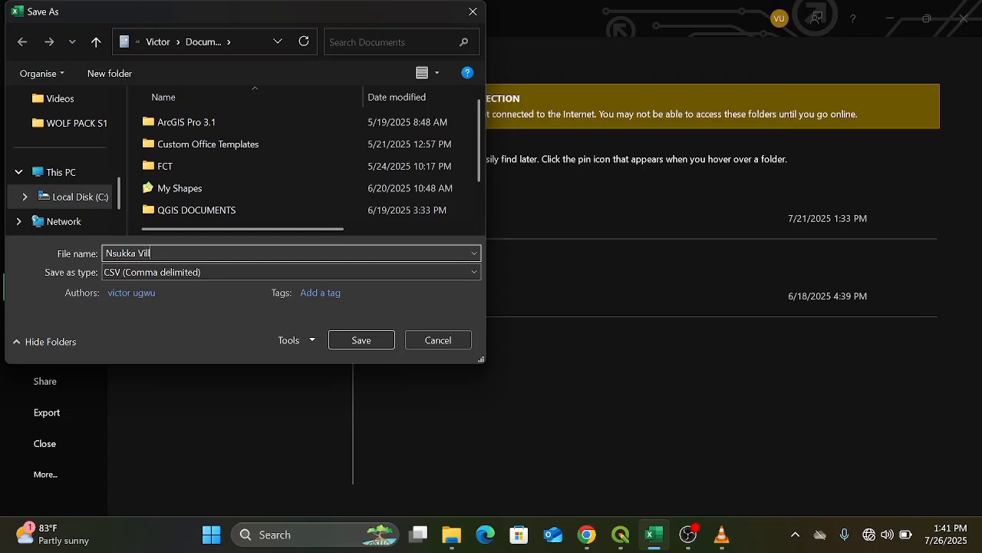
{"action": "type", "text": "ages"}
{"action": "left_click", "coordinate": [358, 340]}
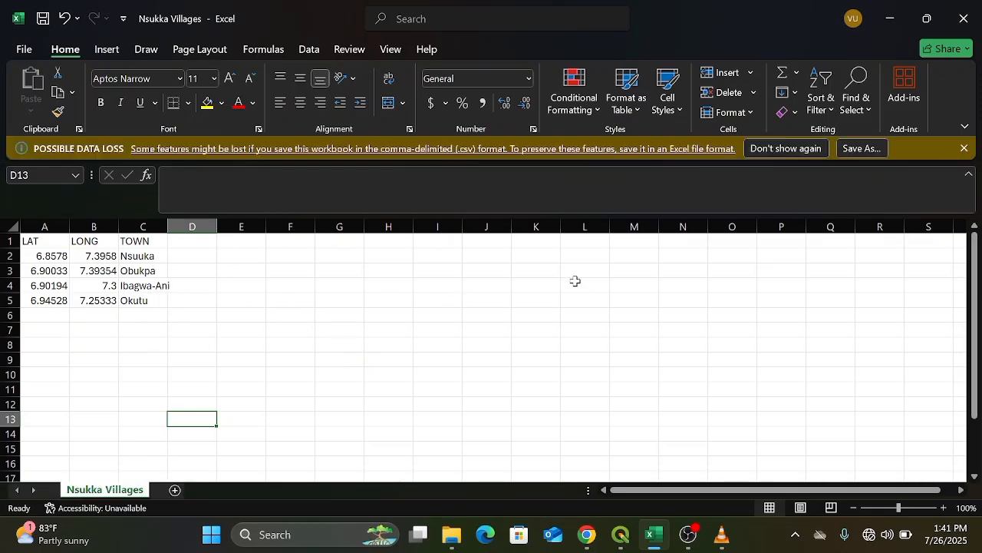
Back in QGIS, start adding a delimited text layer and choose the Nsukka Villages CSV from Documents.
{"action": "left_click", "coordinate": [624, 531]}
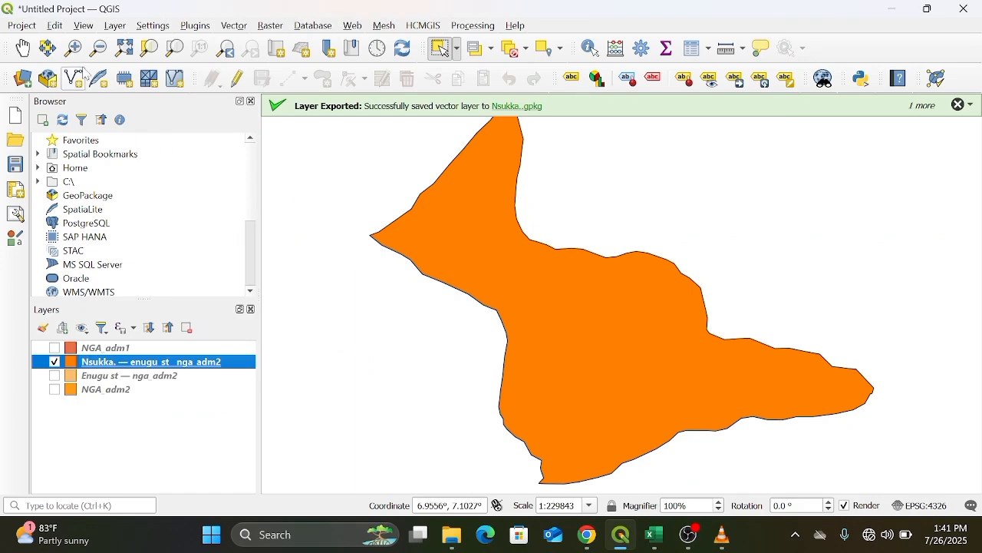
{"action": "left_click", "coordinate": [116, 26]}
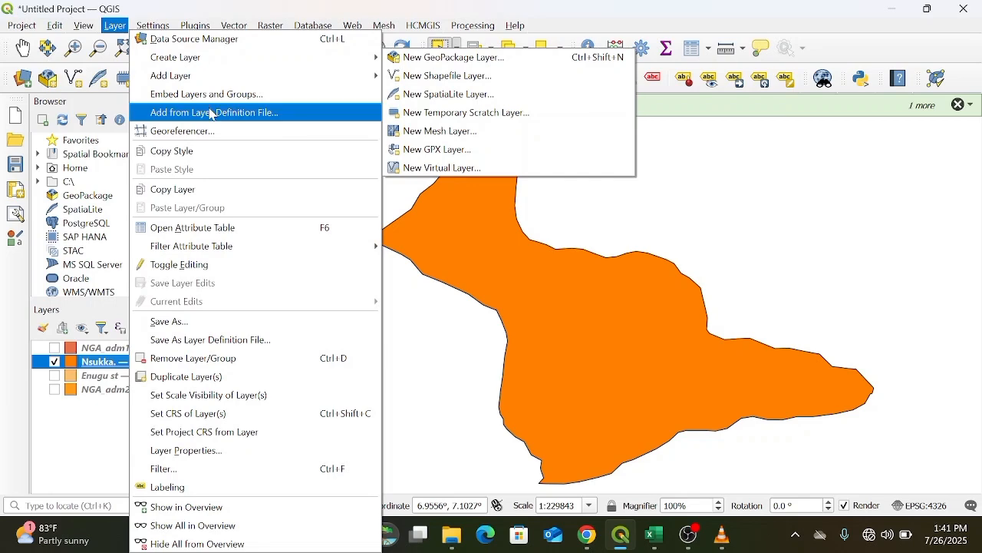
{"action": "mouse_move", "coordinate": [205, 77]}
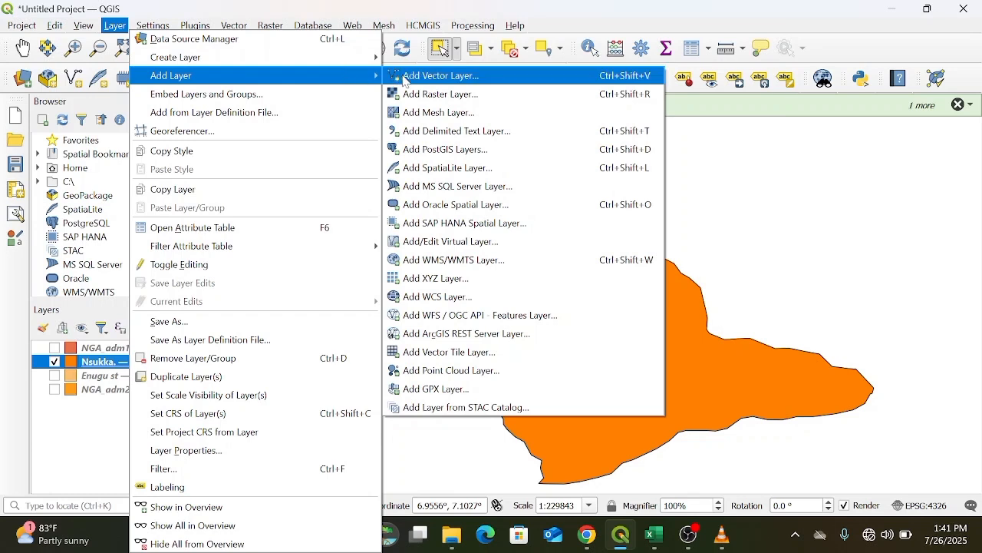
{"action": "left_click", "coordinate": [471, 133]}
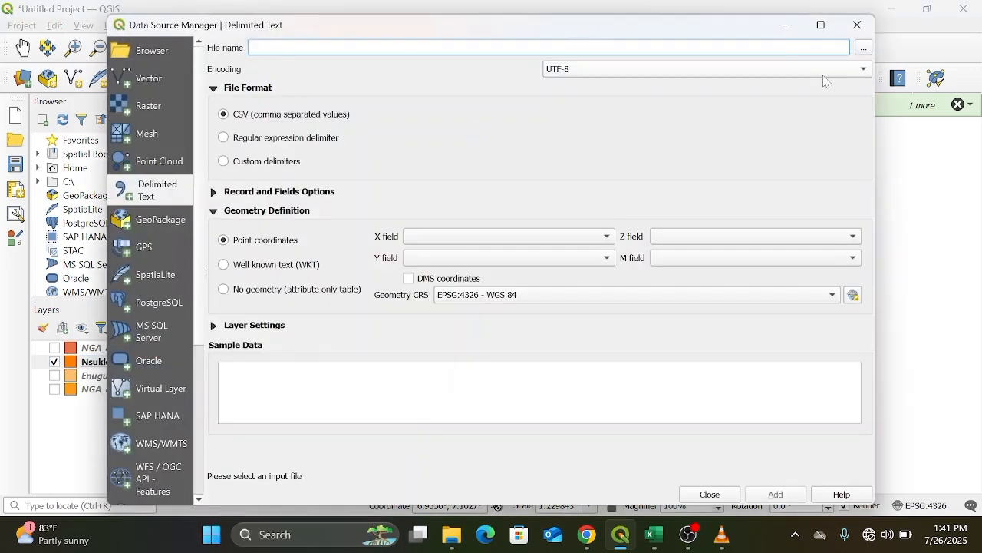
{"action": "left_click", "coordinate": [863, 51]}
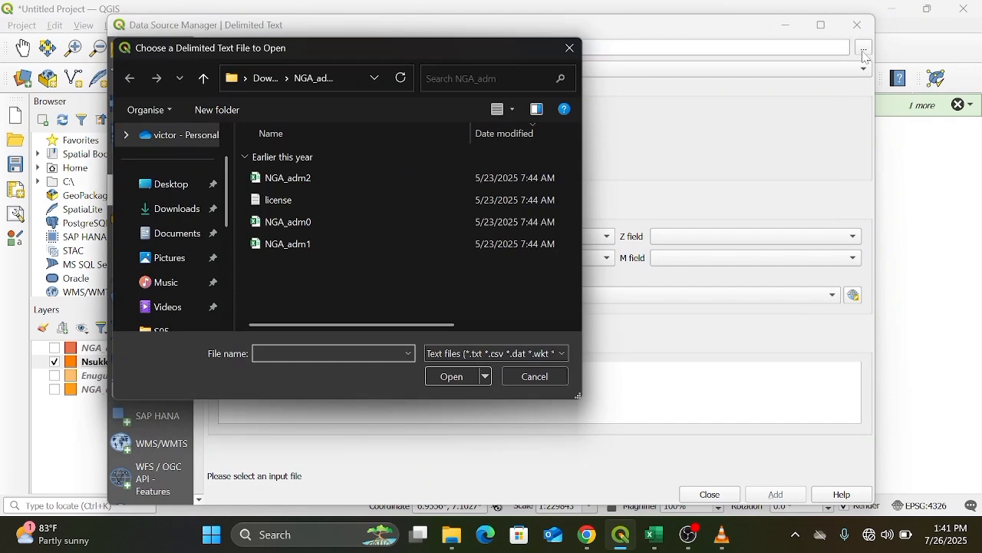
{"action": "left_click", "coordinate": [571, 48]}
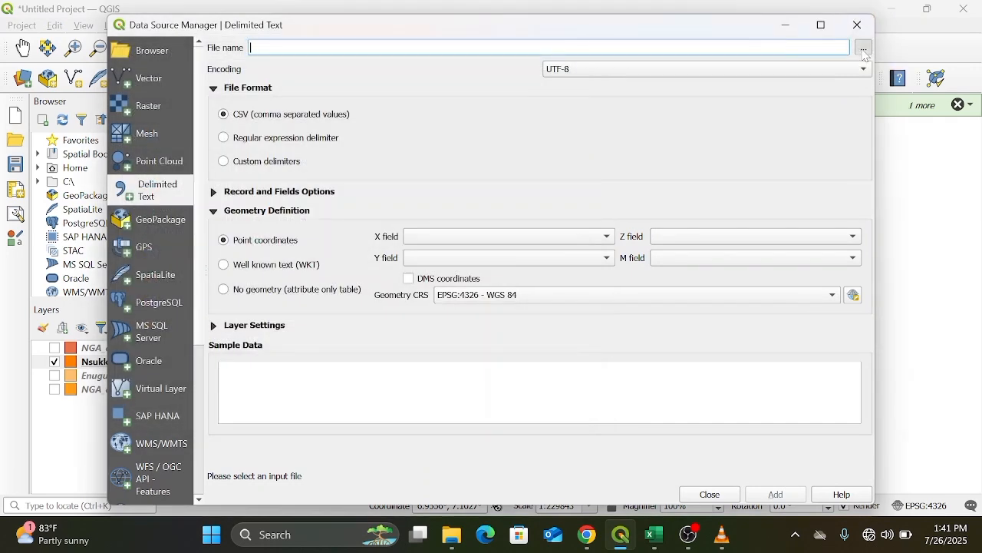
{"action": "left_click", "coordinate": [864, 52]}
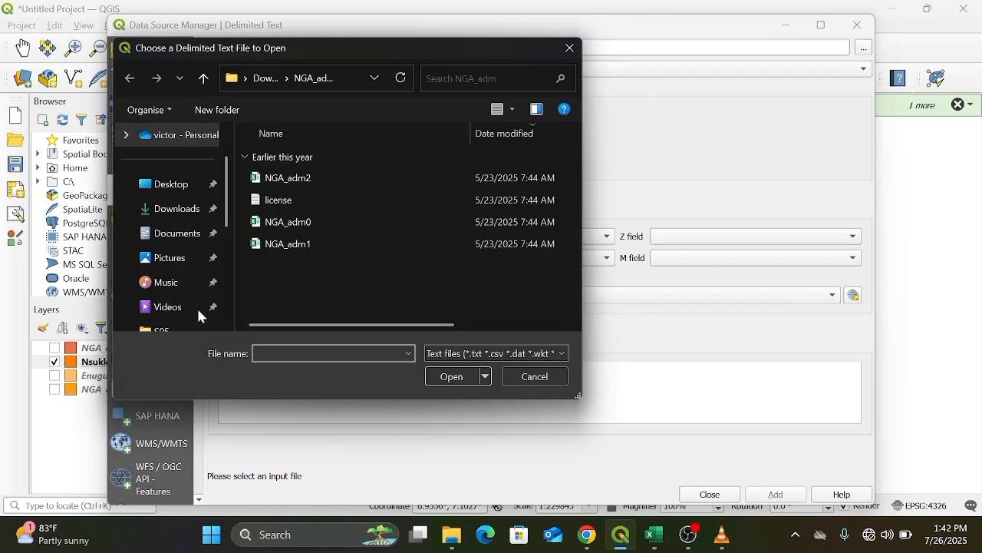
{"action": "left_click", "coordinate": [157, 236]}
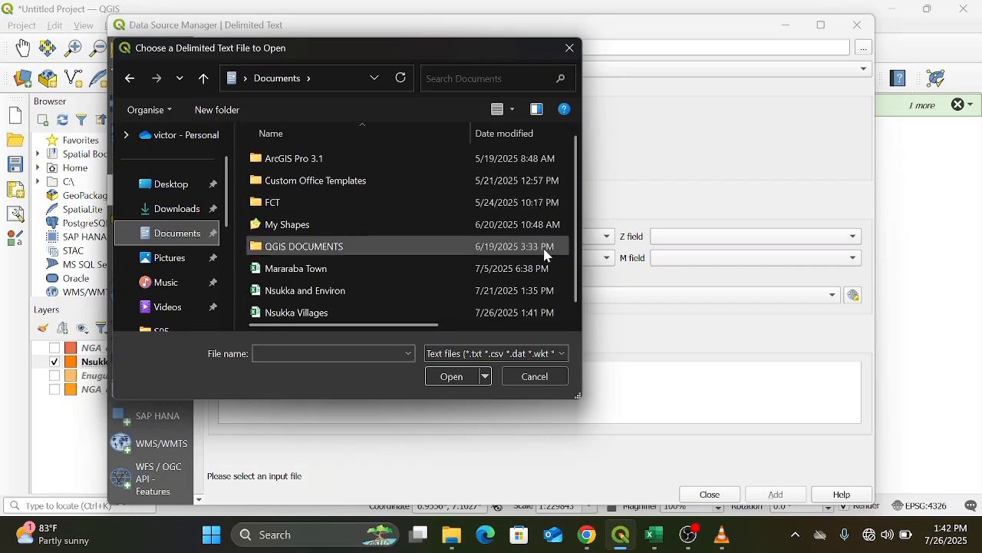
{"action": "left_click", "coordinate": [417, 314]}
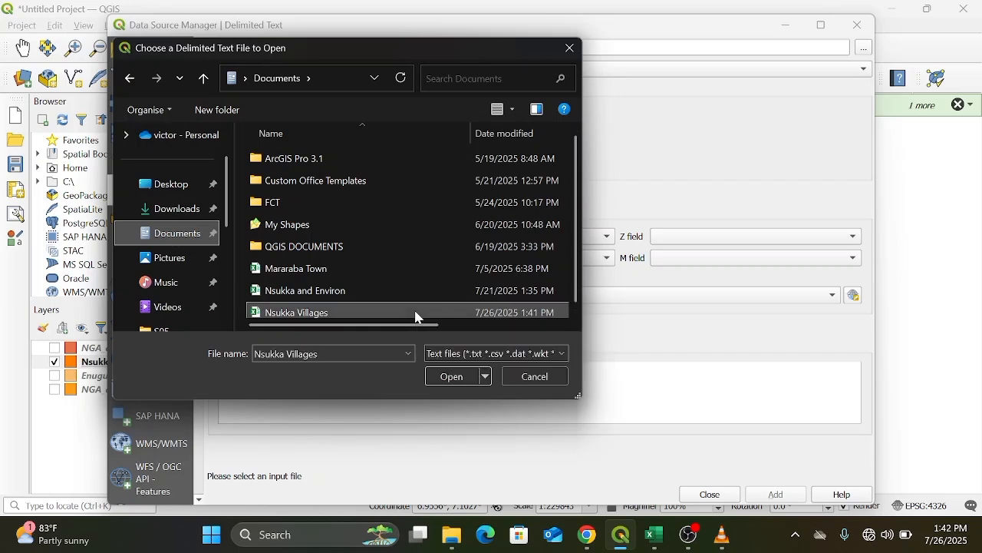
{"action": "left_click", "coordinate": [456, 376]}
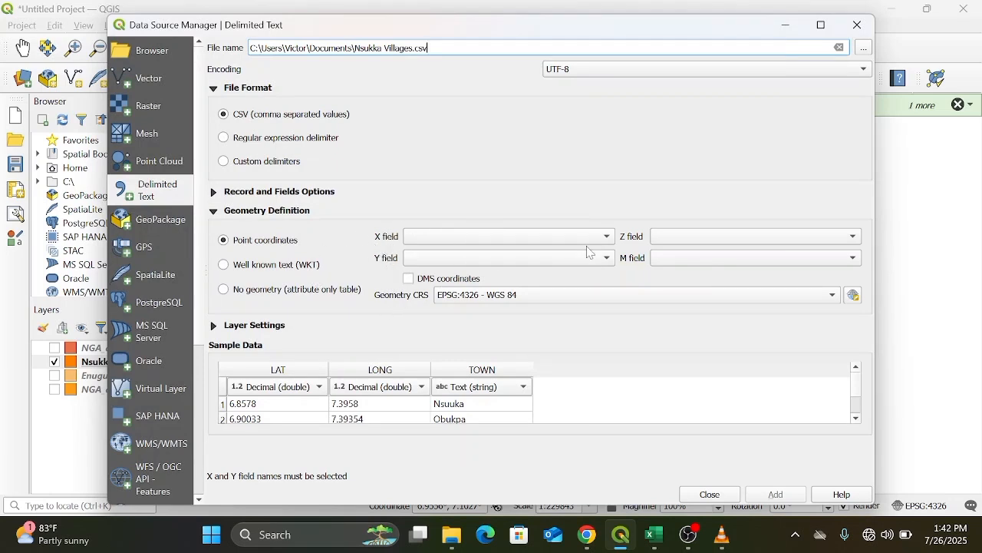
Set the X field to LONG and the Y field to LAT, add the points layer and close the dialog.
{"action": "left_click", "coordinate": [612, 237]}
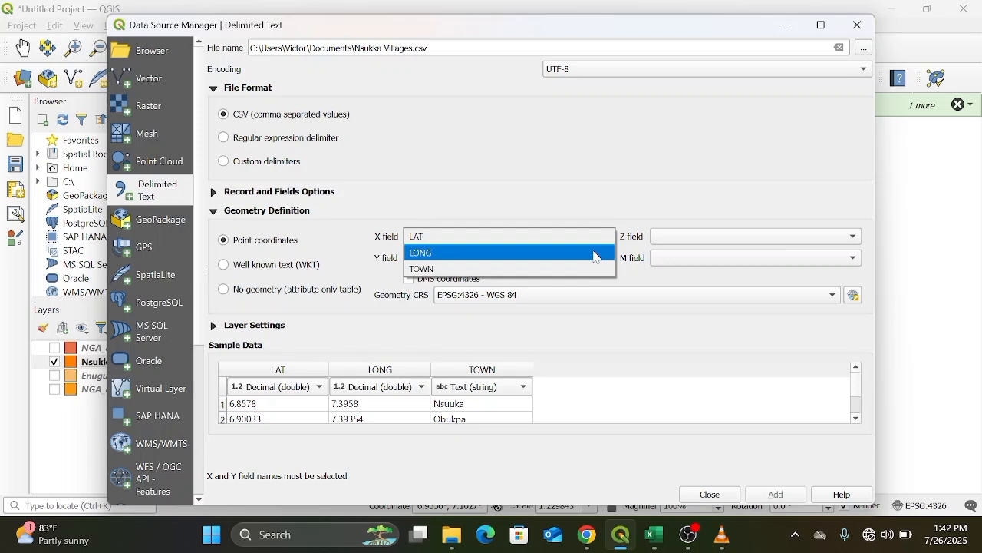
{"action": "left_click", "coordinate": [598, 257]}
{"action": "left_click", "coordinate": [602, 260]}
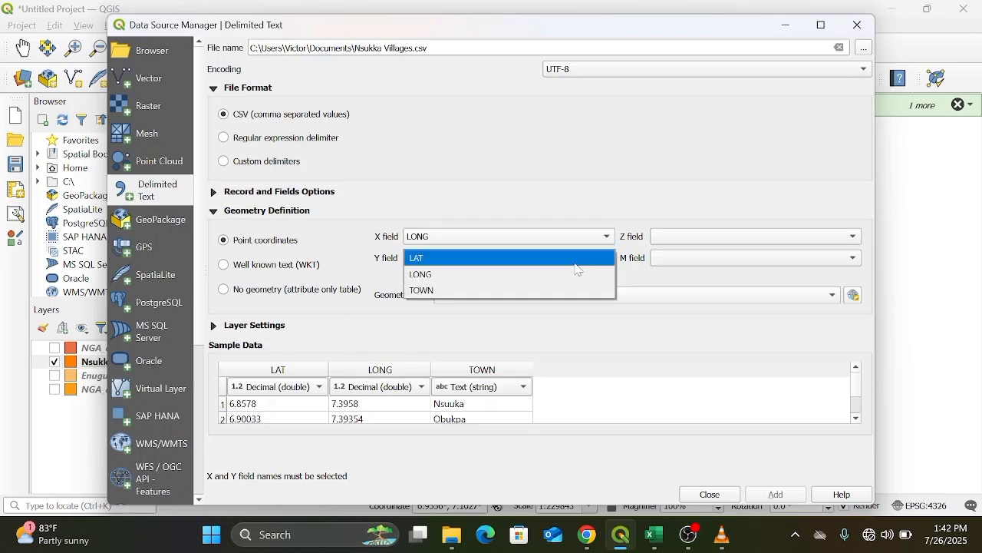
{"action": "left_click", "coordinate": [580, 271]}
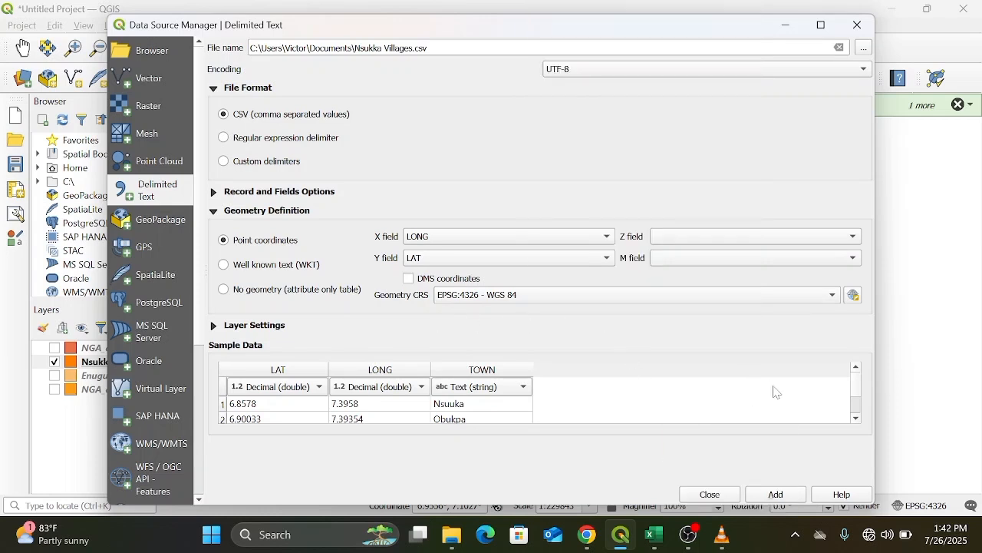
{"action": "left_click", "coordinate": [776, 495]}
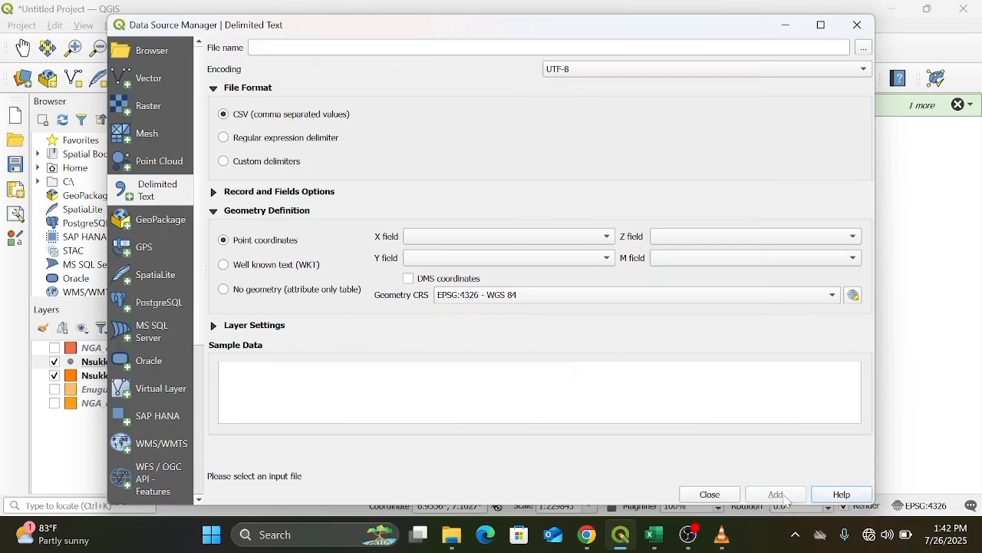
{"action": "left_click", "coordinate": [869, 25]}
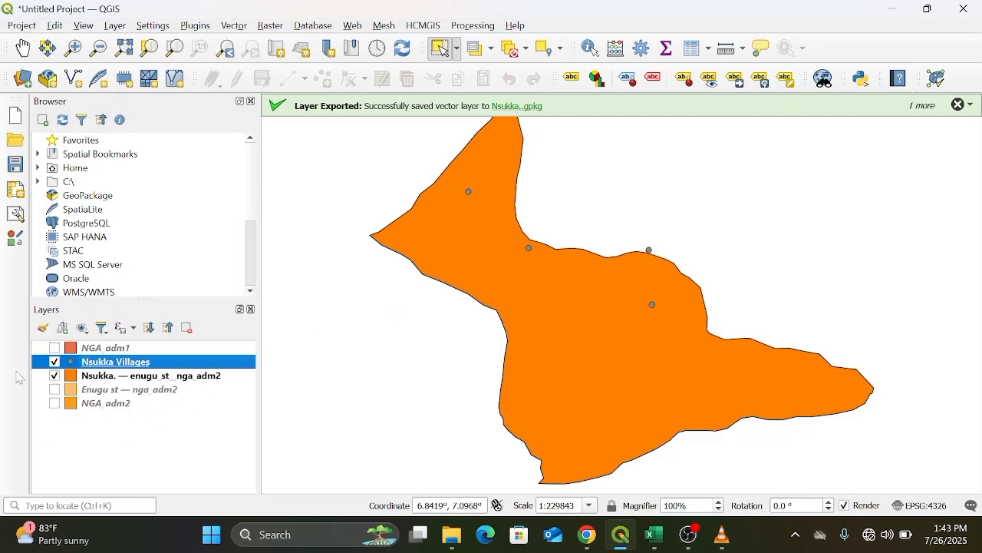
Toggle the Enugu st and Nsukka layers on and off to check the village points against the boundaries.
{"action": "left_click", "coordinate": [57, 394]}
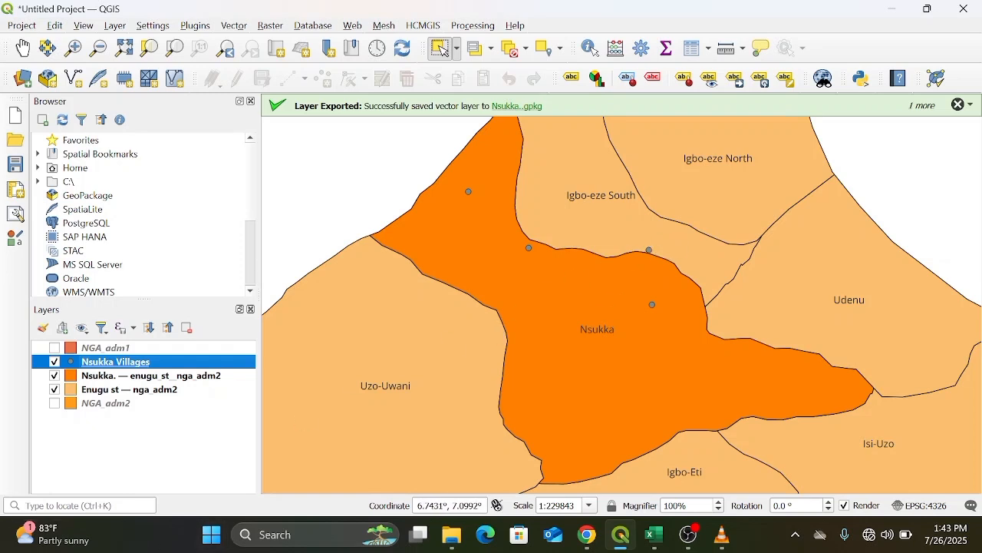
{"action": "left_click", "coordinate": [54, 376]}
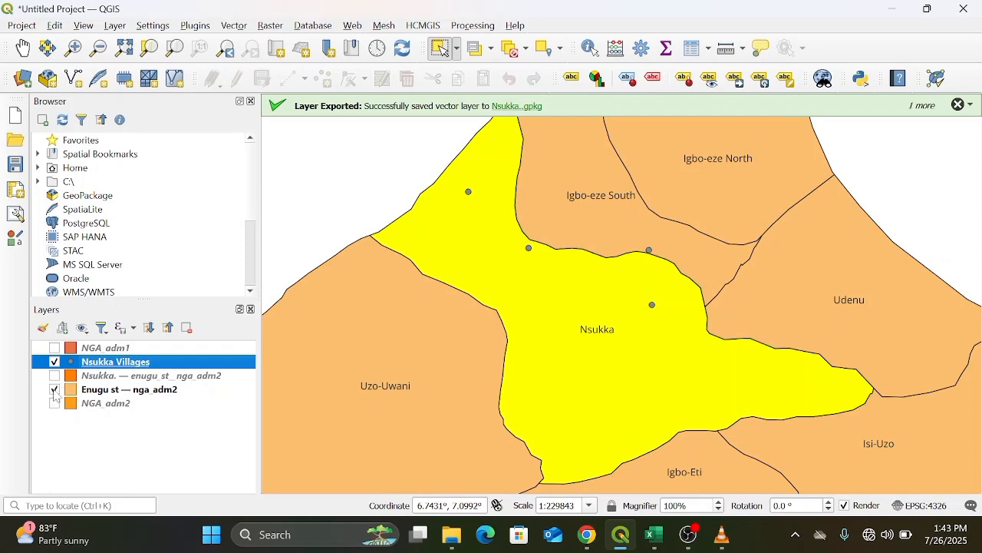
{"action": "left_click", "coordinate": [54, 391]}
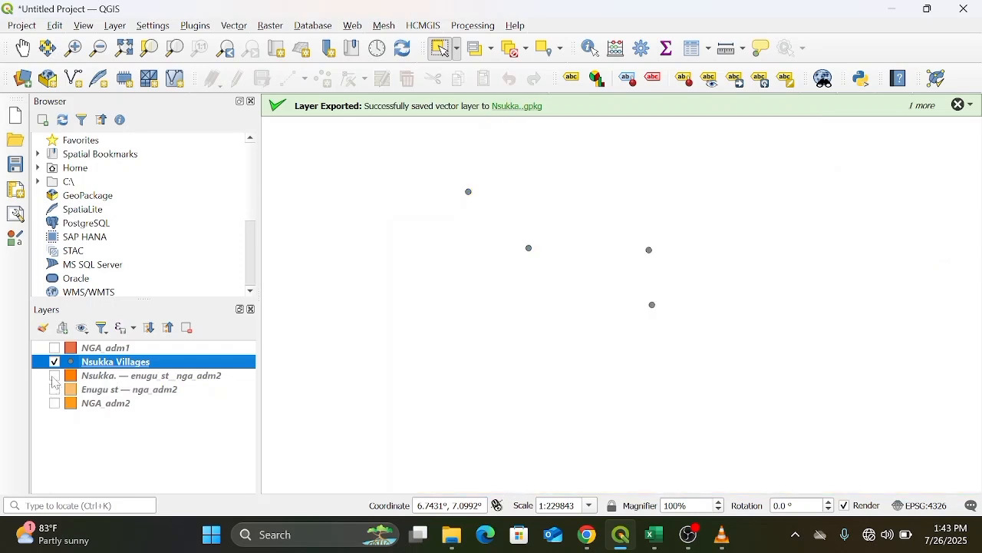
{"action": "left_click", "coordinate": [54, 376]}
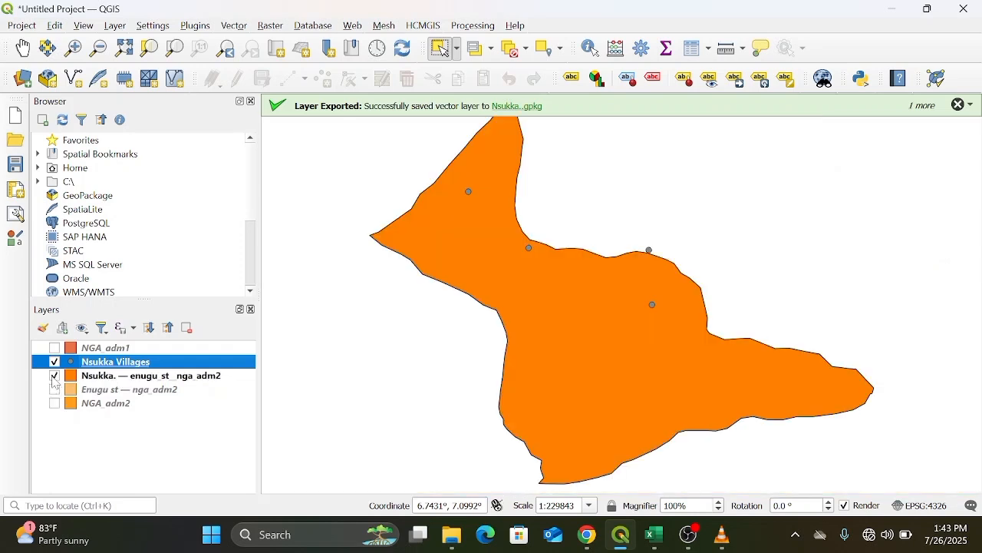
Open the Nsukka Villages layer properties and style its points with the dot red marker symbol.
{"action": "right_click", "coordinate": [176, 372]}
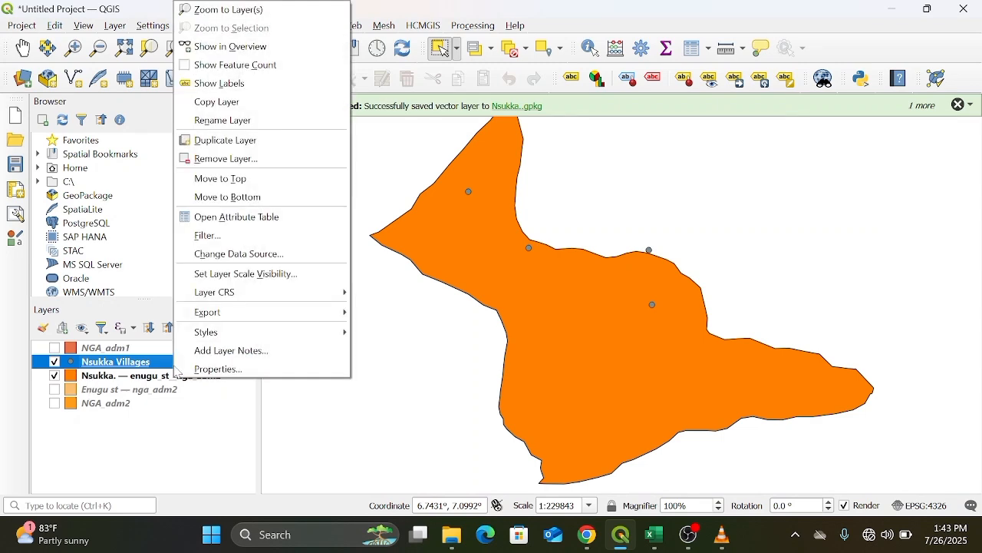
{"action": "left_click", "coordinate": [224, 375]}
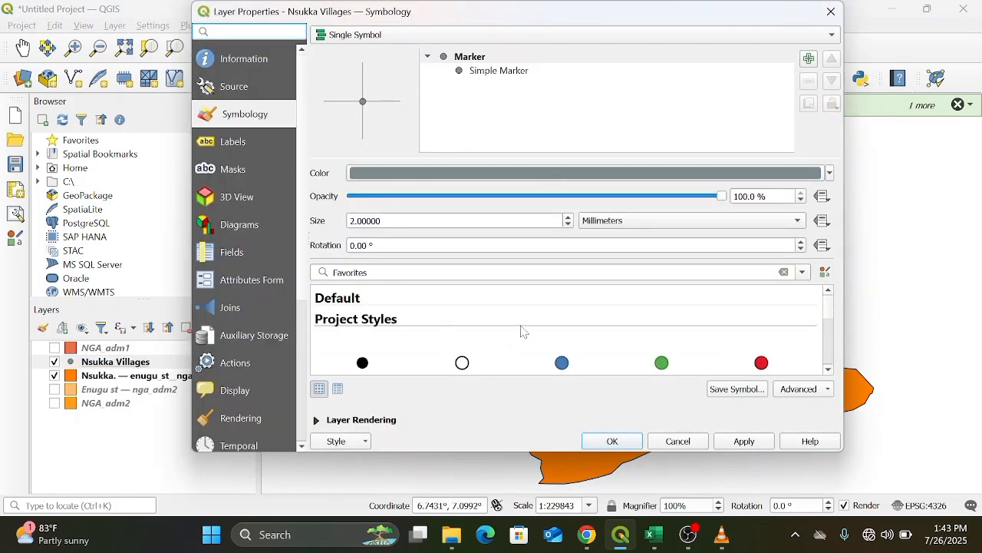
{"action": "left_click", "coordinate": [830, 173]}
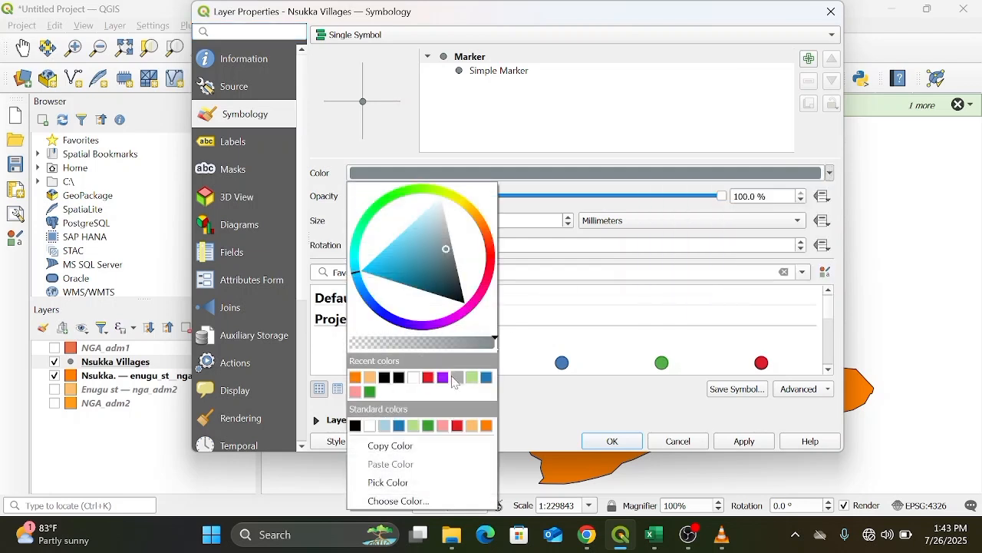
{"action": "left_click", "coordinate": [762, 364]}
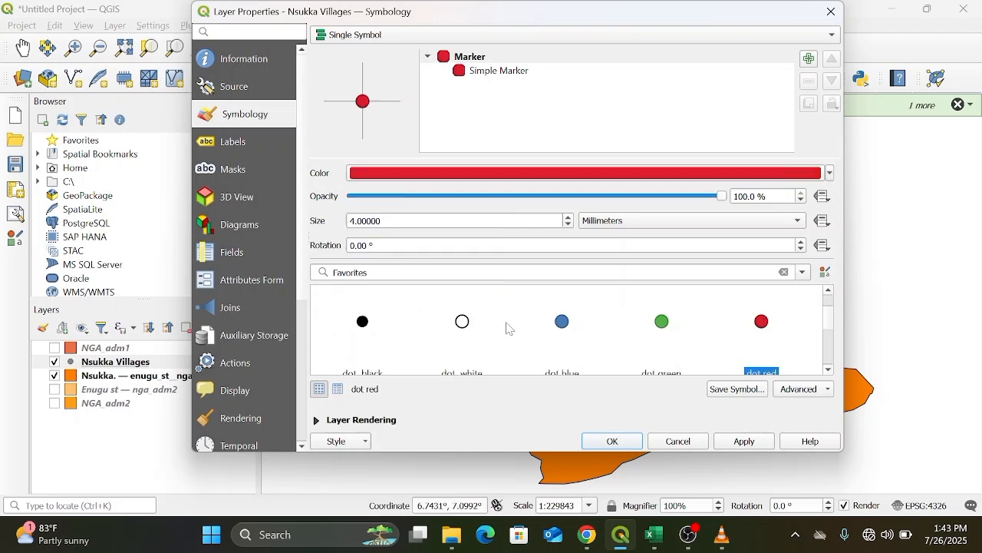
Turn on single labels for the village points using the TOWN field and apply the properties.
{"action": "left_click", "coordinate": [244, 144]}
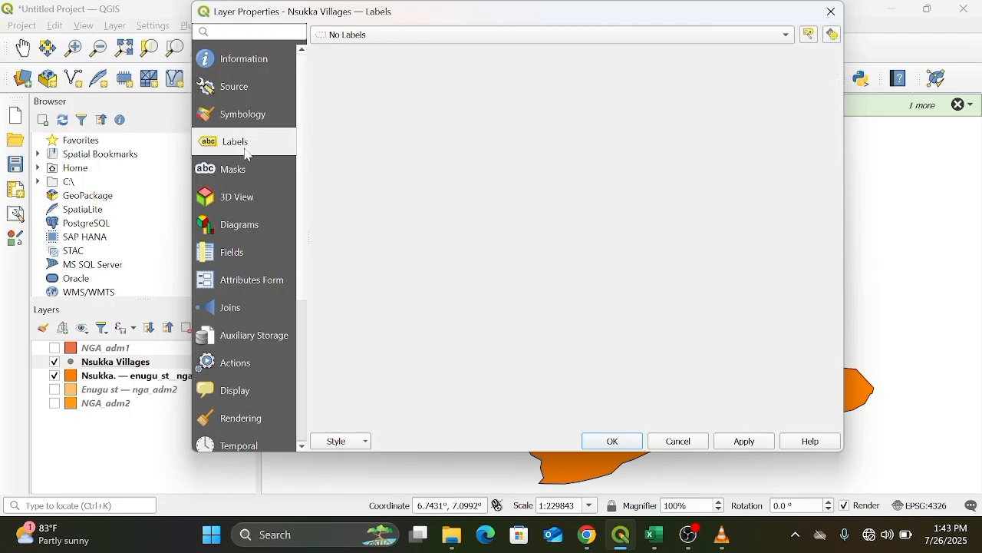
{"action": "left_click", "coordinate": [782, 42]}
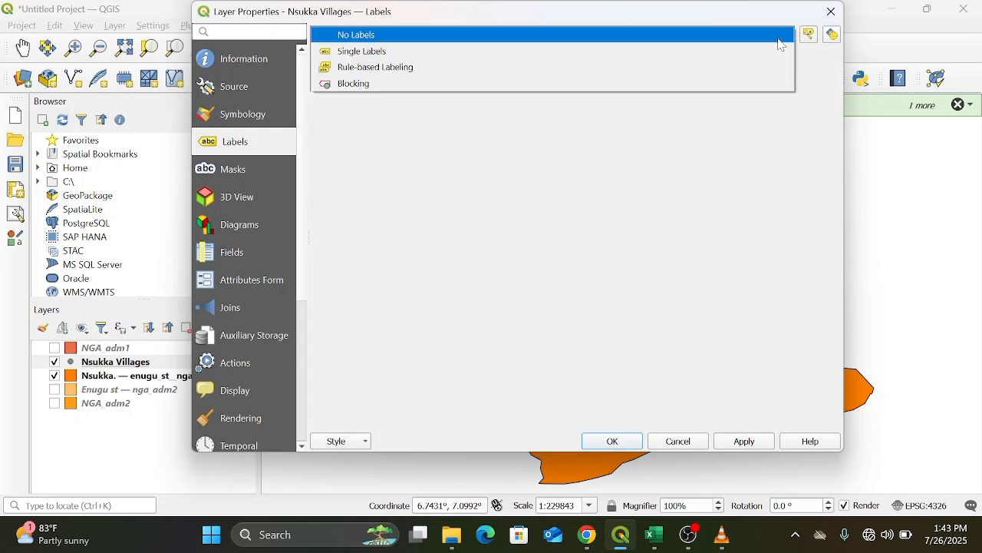
{"action": "key", "text": "Escape"}
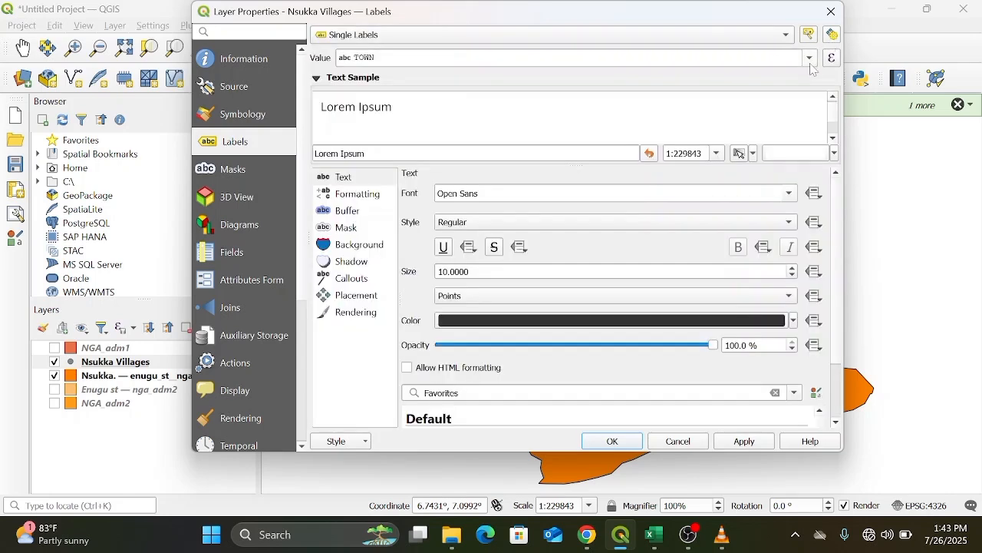
{"action": "left_click", "coordinate": [812, 65]}
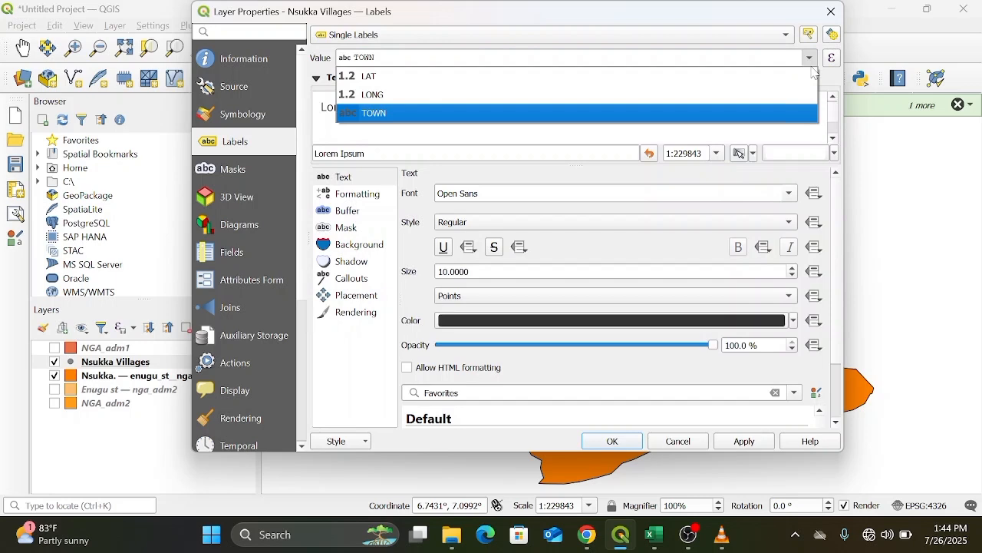
{"action": "left_click", "coordinate": [784, 117]}
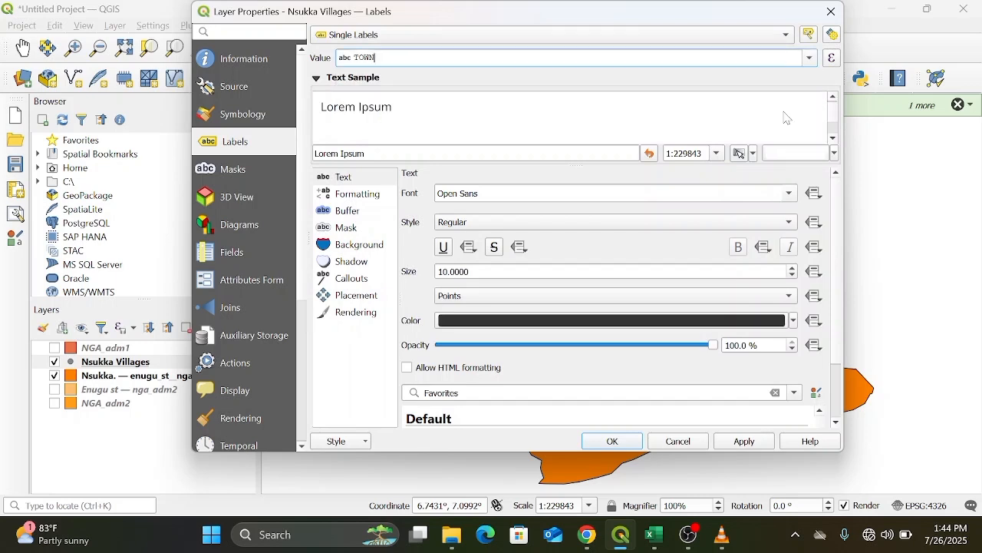
{"action": "left_click", "coordinate": [614, 441]}
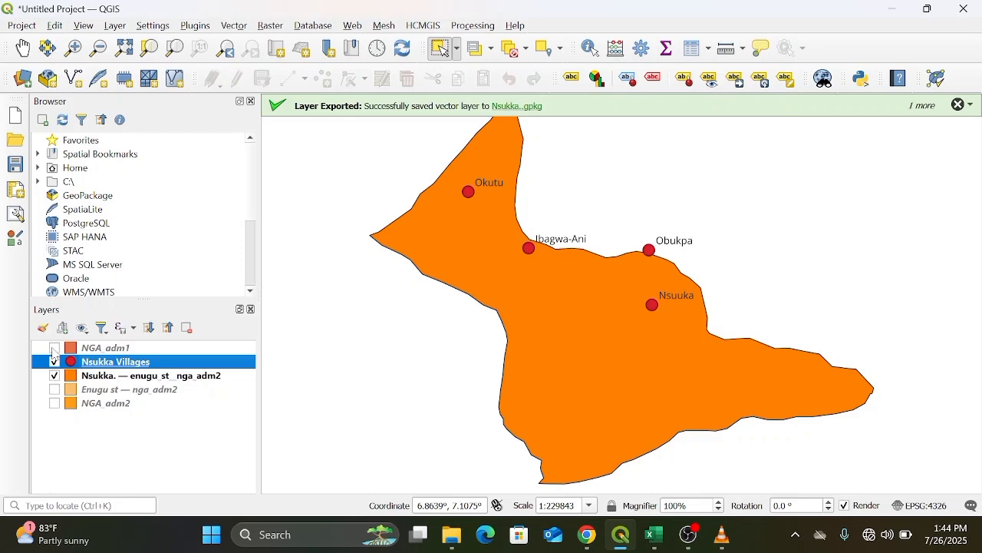
Show the NGA adm1 layer and zoom to its full extent.
{"action": "left_click", "coordinate": [54, 350]}
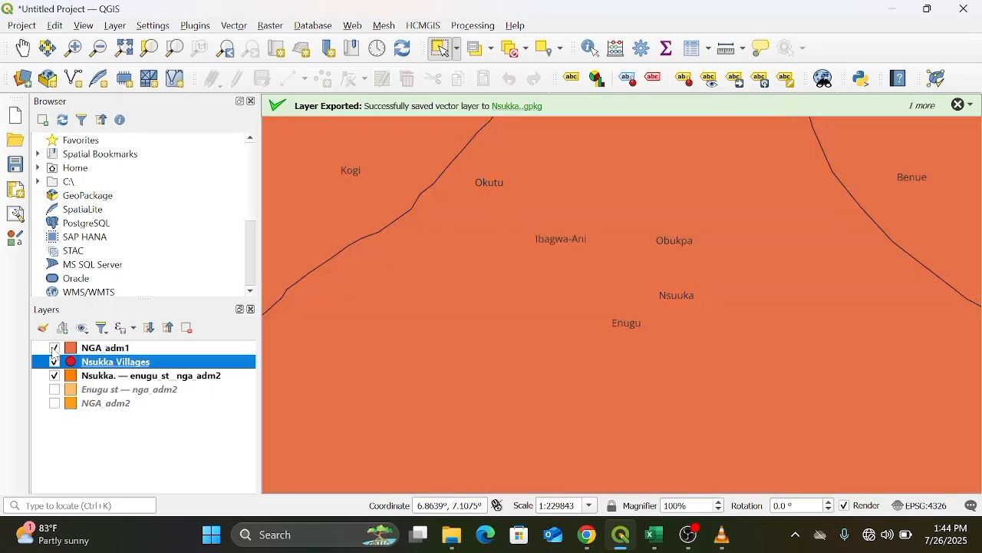
{"action": "right_click", "coordinate": [171, 350]}
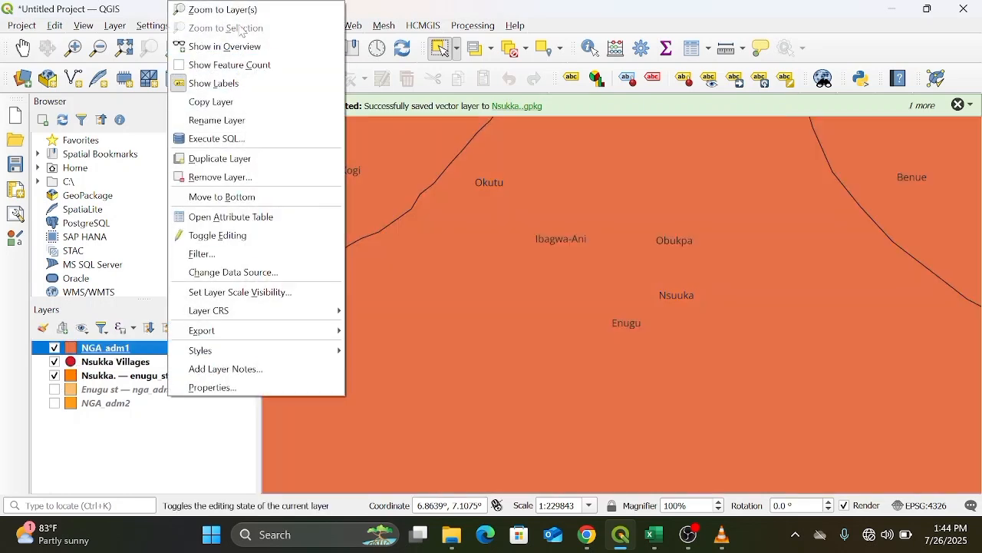
{"action": "left_click", "coordinate": [222, 10]}
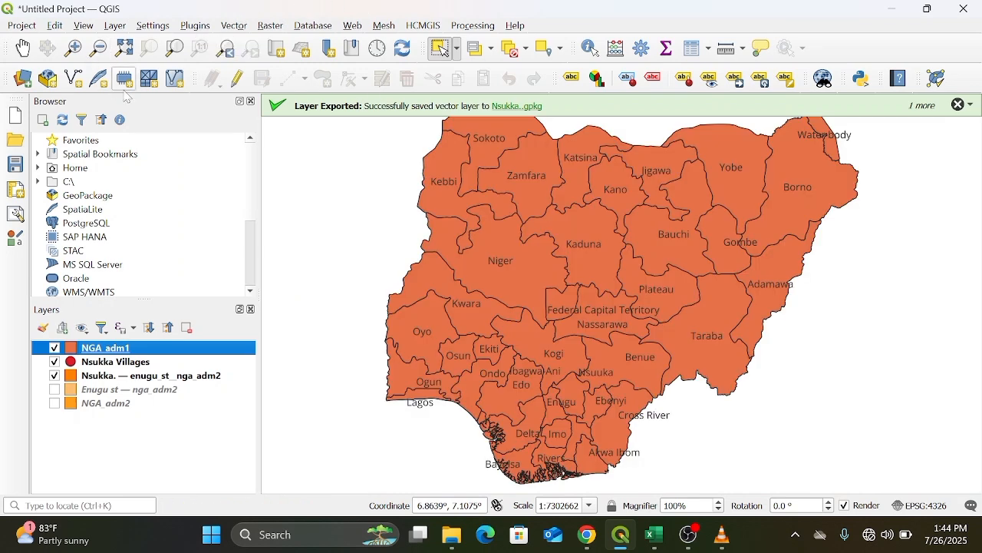
Add the NGA_roads.shp shapefile from the Downloads NGA_rds folder as a vector layer and close the data source manager.
{"action": "left_click", "coordinate": [115, 25]}
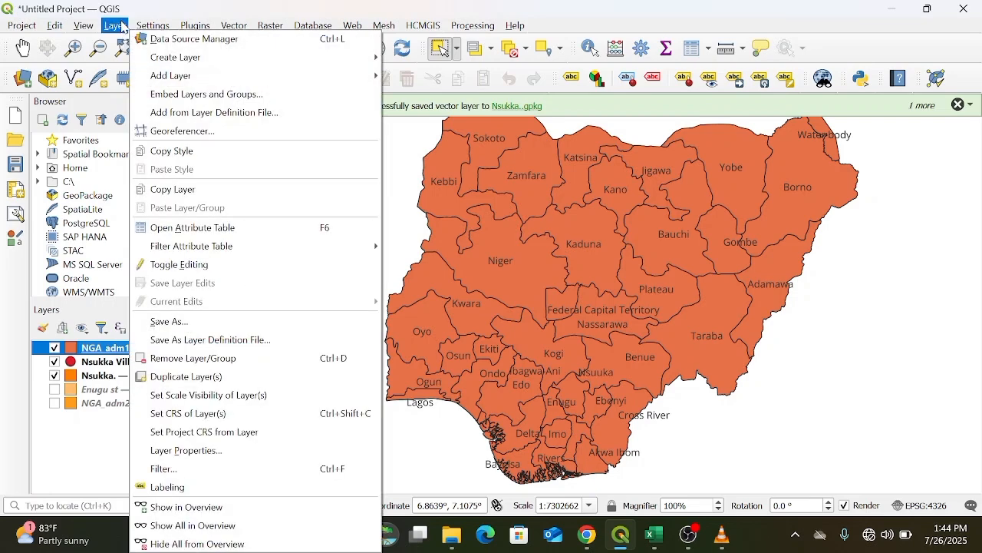
{"action": "mouse_move", "coordinate": [183, 79]}
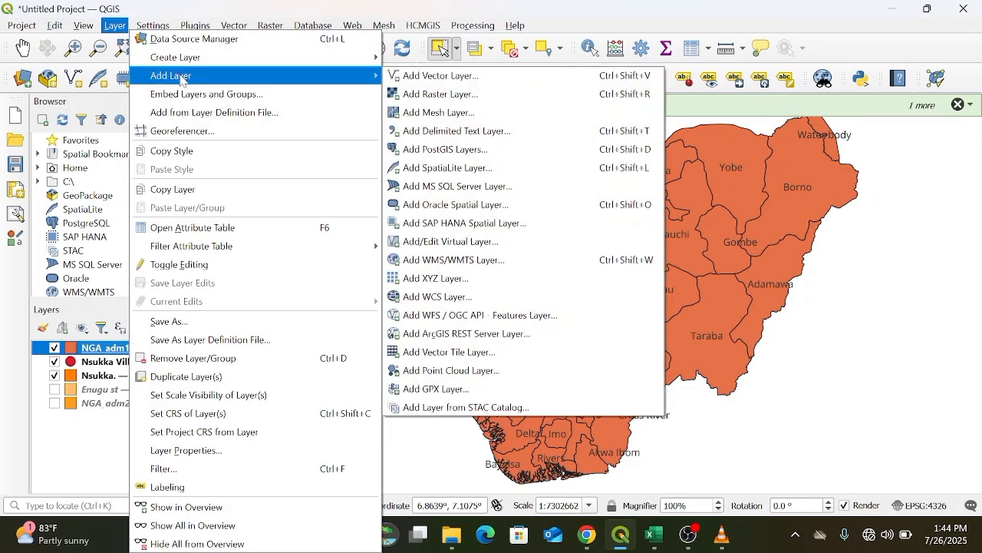
{"action": "left_click", "coordinate": [472, 87]}
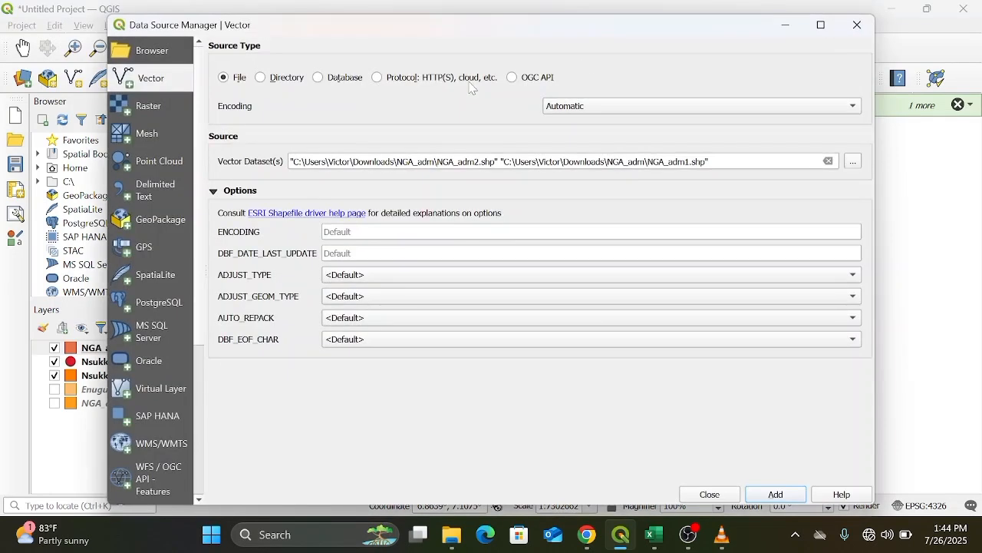
{"action": "left_click", "coordinate": [854, 162]}
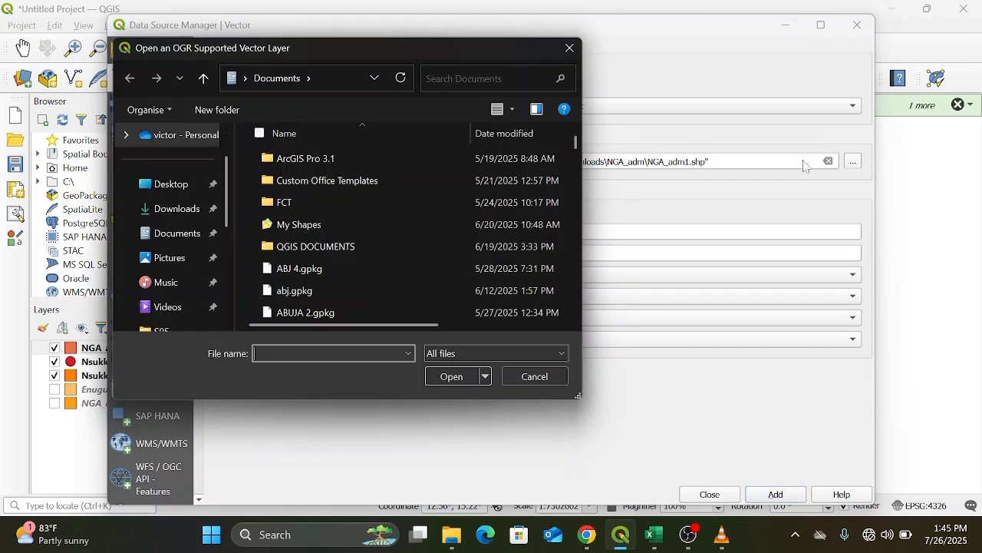
{"action": "left_click", "coordinate": [181, 222]}
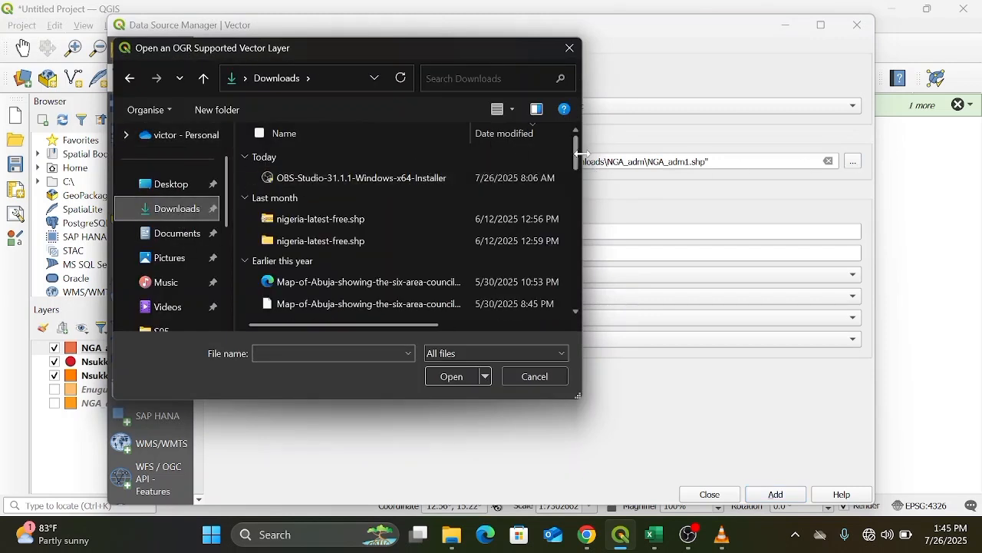
{"action": "left_click_drag", "start_coordinate": [577, 154], "coordinate": [583, 282]}
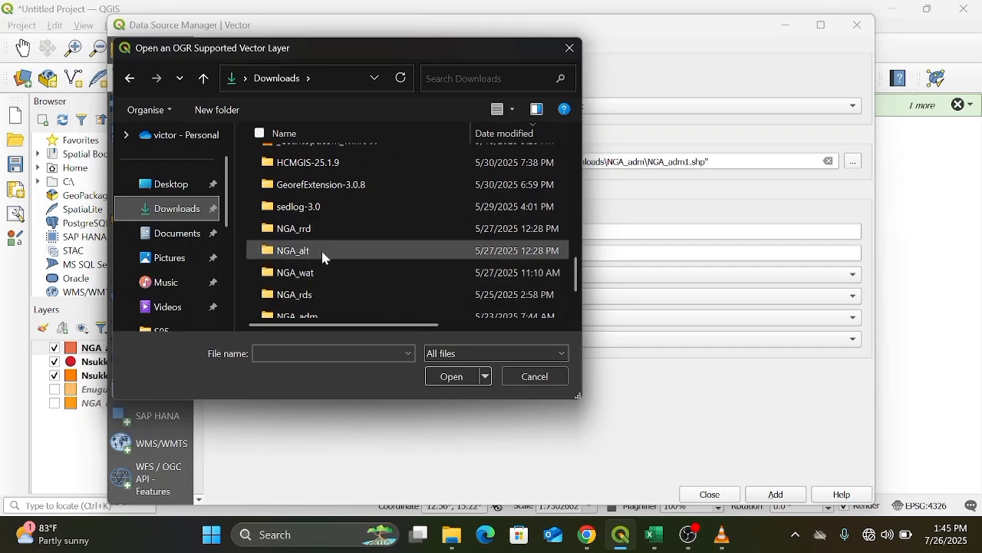
{"action": "double_click", "coordinate": [323, 296]}
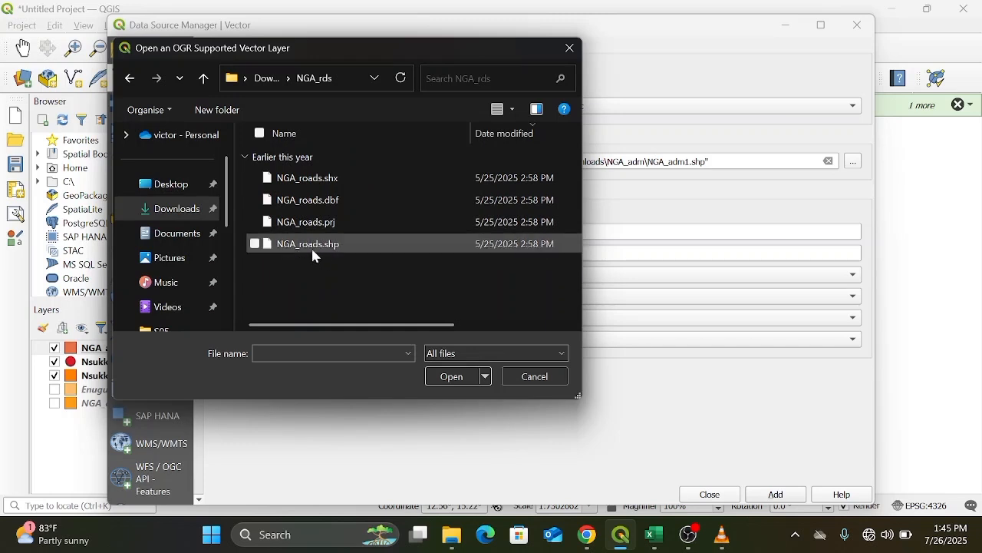
{"action": "left_click", "coordinate": [257, 245]}
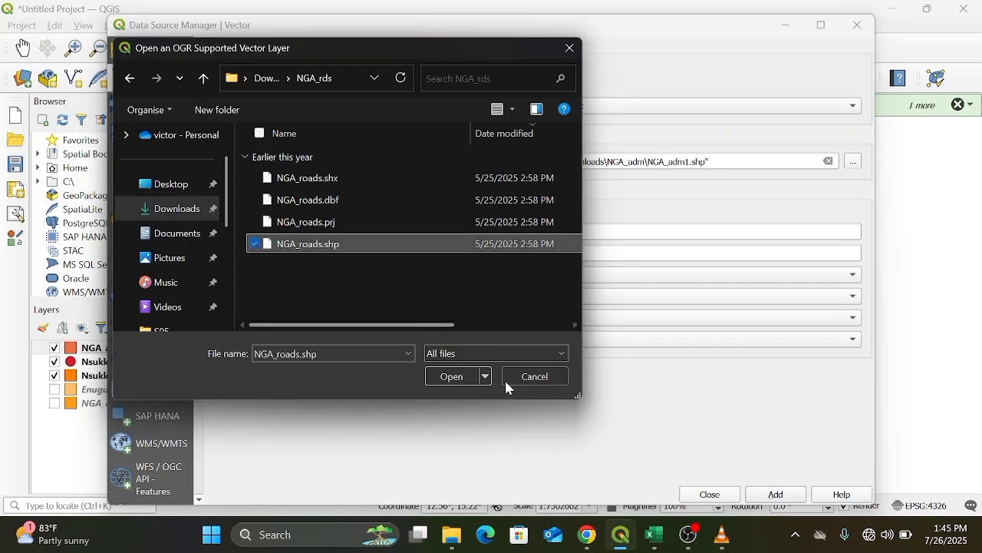
{"action": "left_click", "coordinate": [448, 380]}
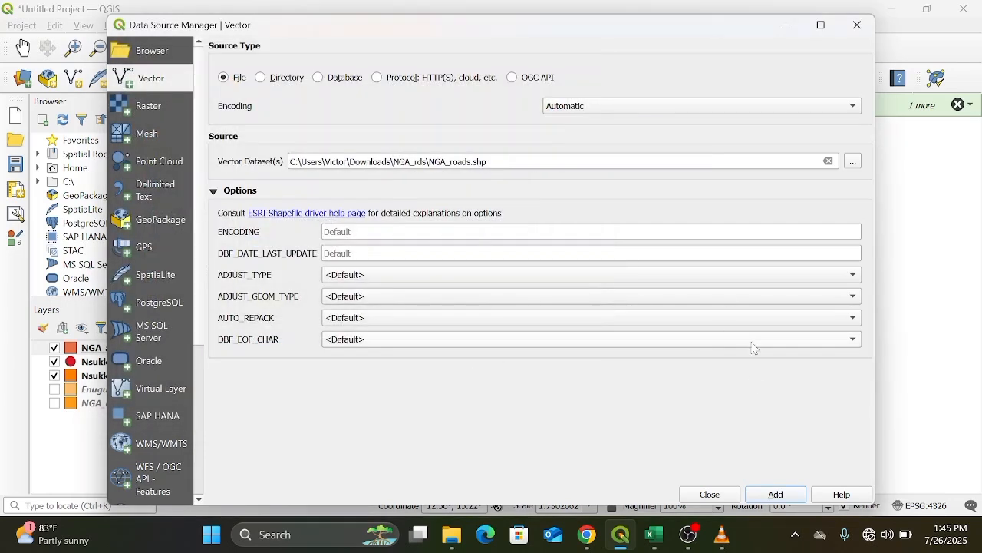
{"action": "left_click", "coordinate": [785, 495]}
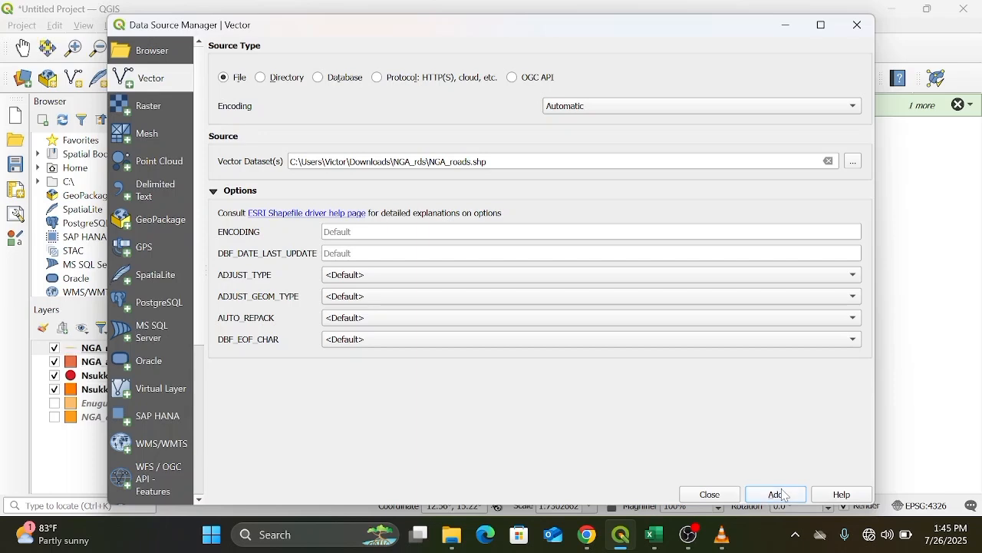
{"action": "left_click", "coordinate": [859, 25]}
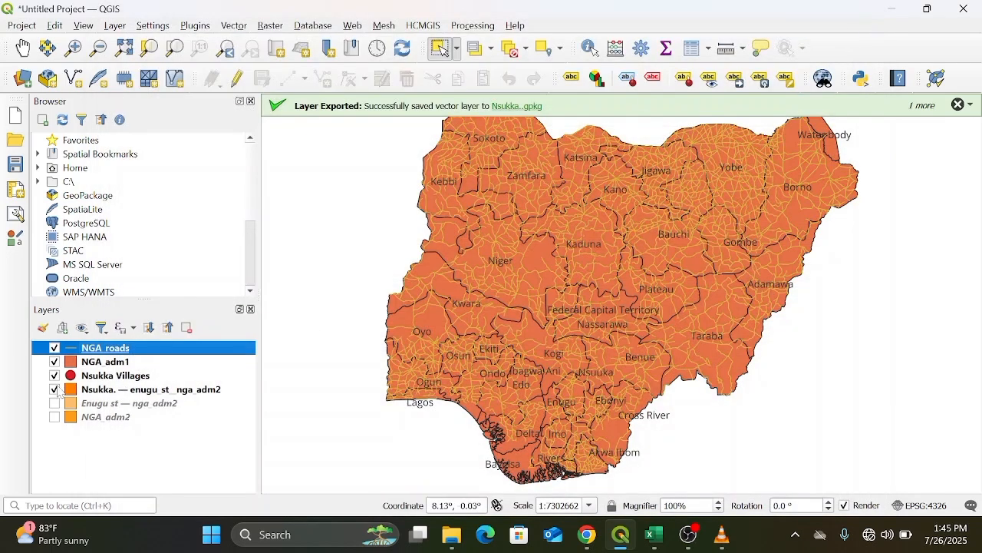
Recolour the NGA_roads lines black from the layer's style colours.
{"action": "right_click", "coordinate": [182, 351]}
{"action": "mouse_move", "coordinate": [221, 358]}
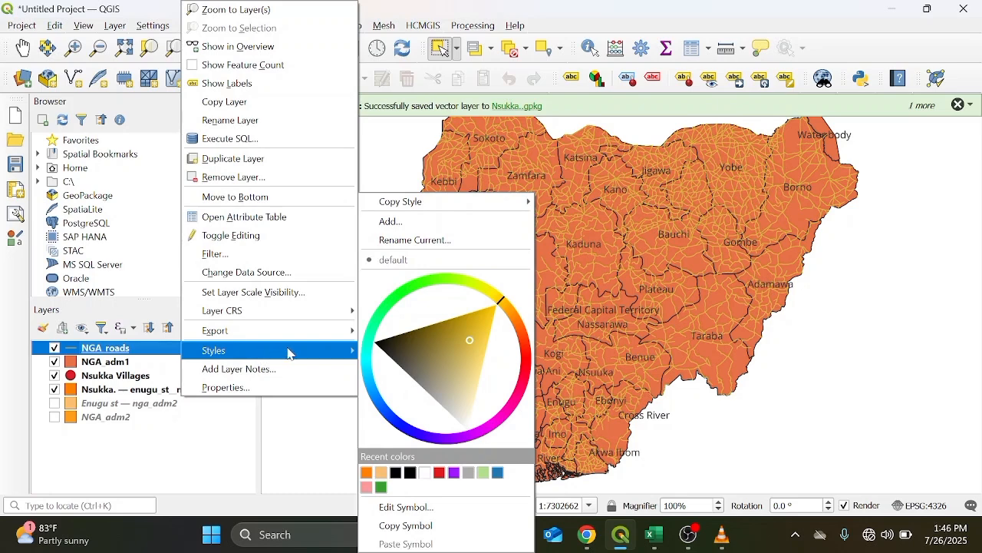
{"action": "left_click", "coordinate": [410, 474]}
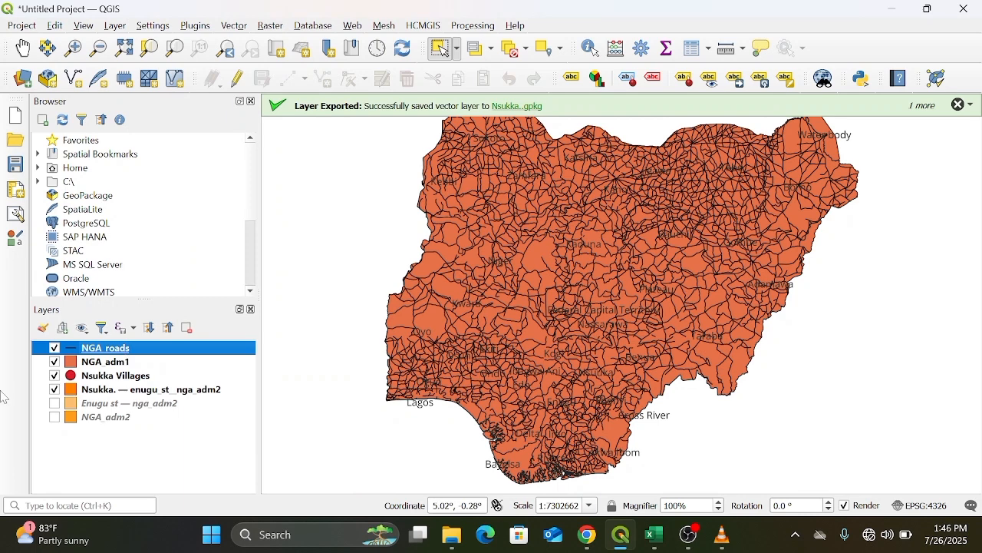
Hide the NGA adm1 layer and zoom to the Nsukka LGA layer.
{"action": "left_click", "coordinate": [55, 362]}
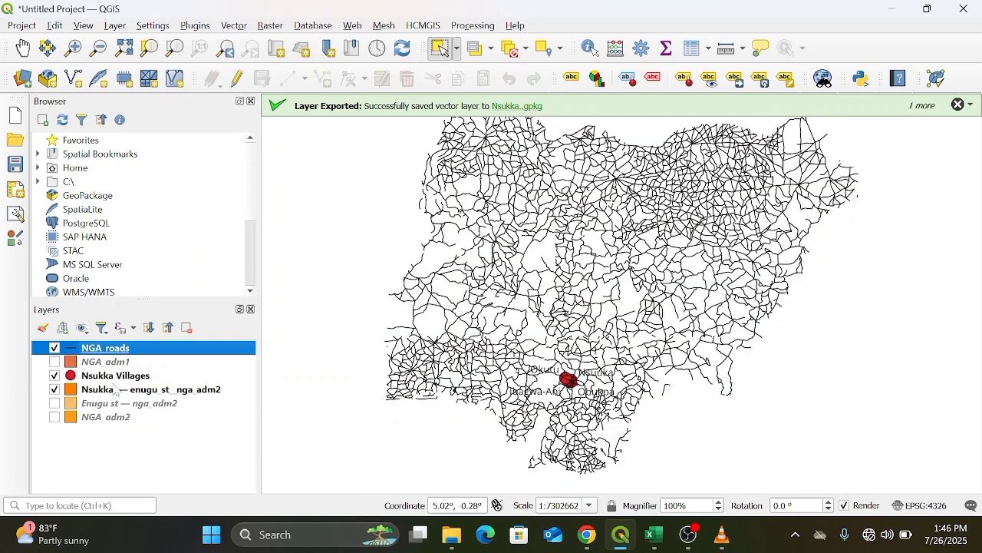
{"action": "right_click", "coordinate": [172, 390]}
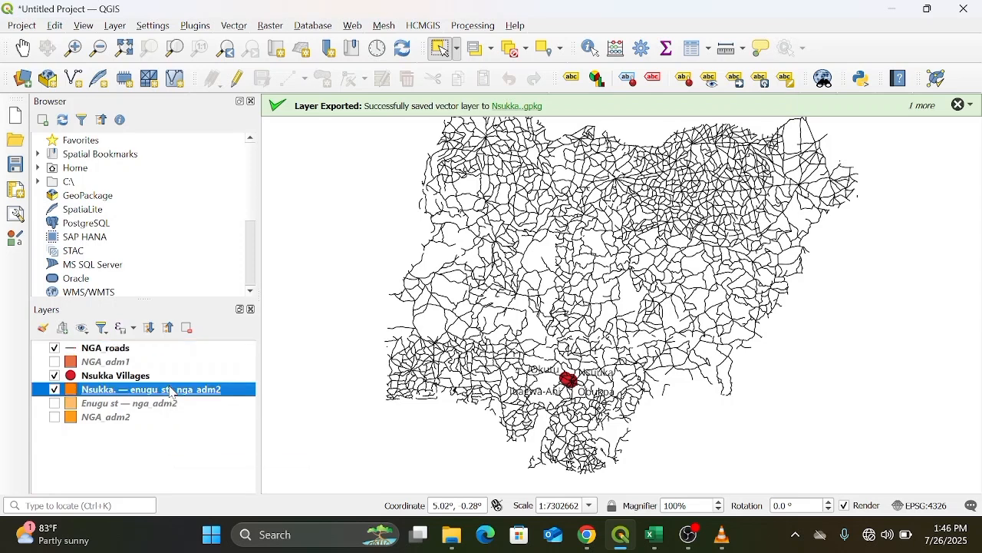
{"action": "left_click", "coordinate": [254, 14]}
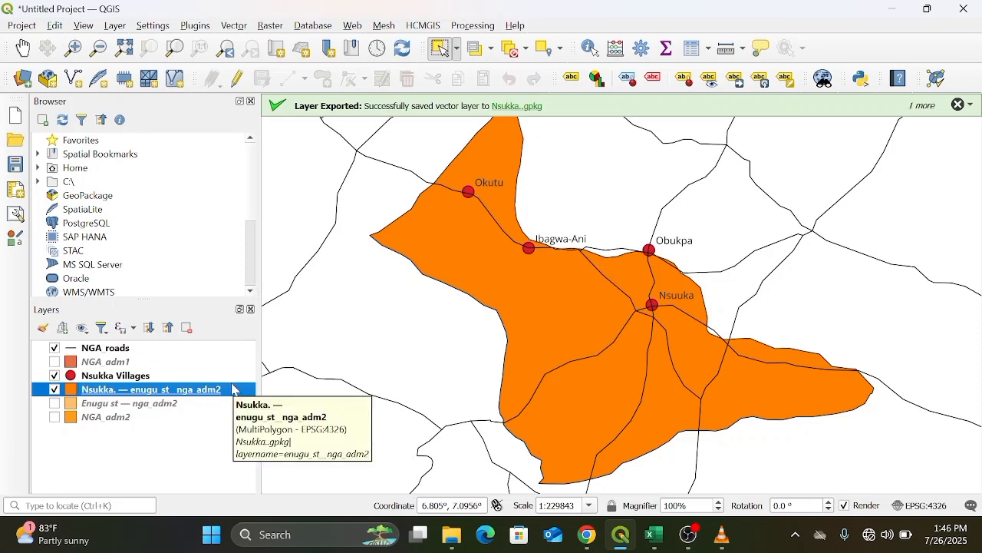
{"action": "left_click", "coordinate": [237, 27]}
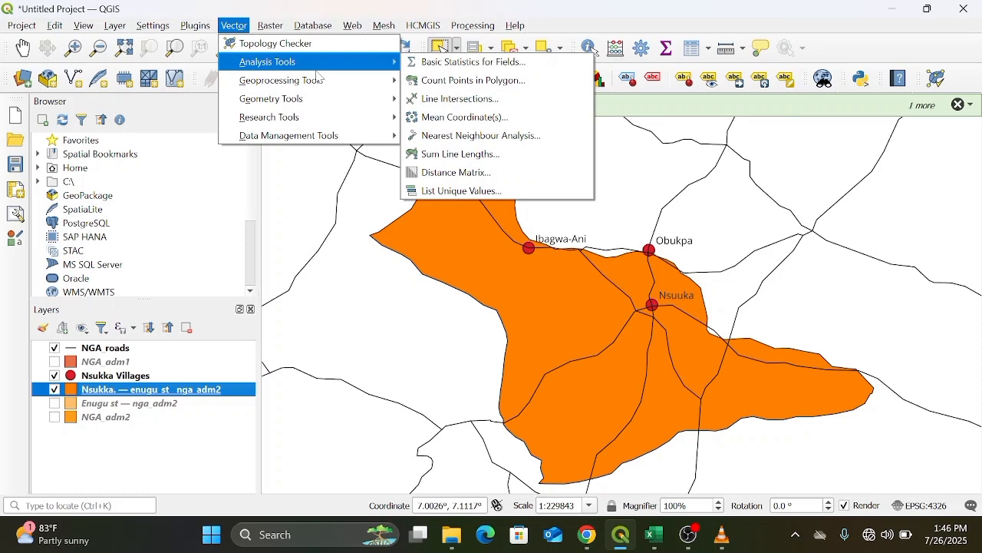
{"action": "mouse_move", "coordinate": [336, 105]}
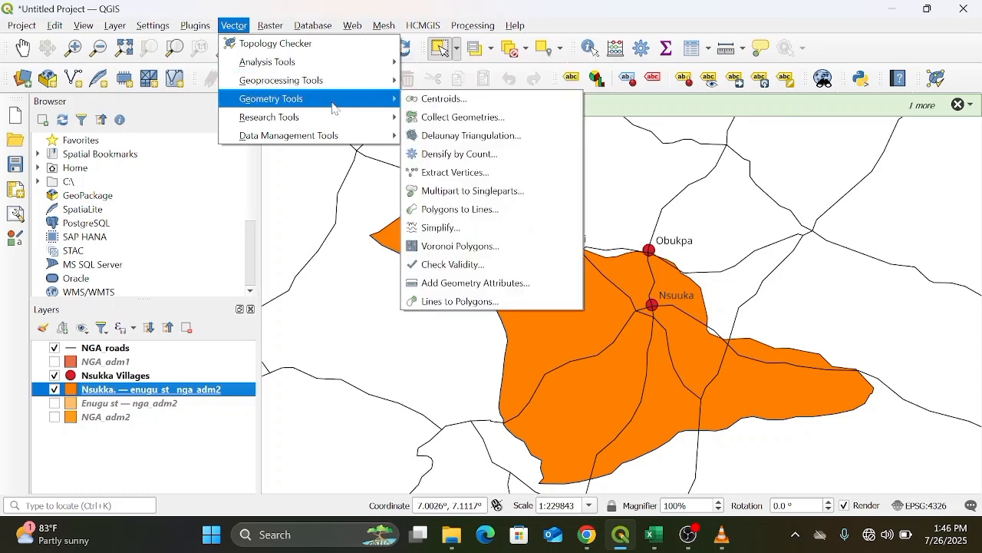
{"action": "mouse_move", "coordinate": [335, 86]}
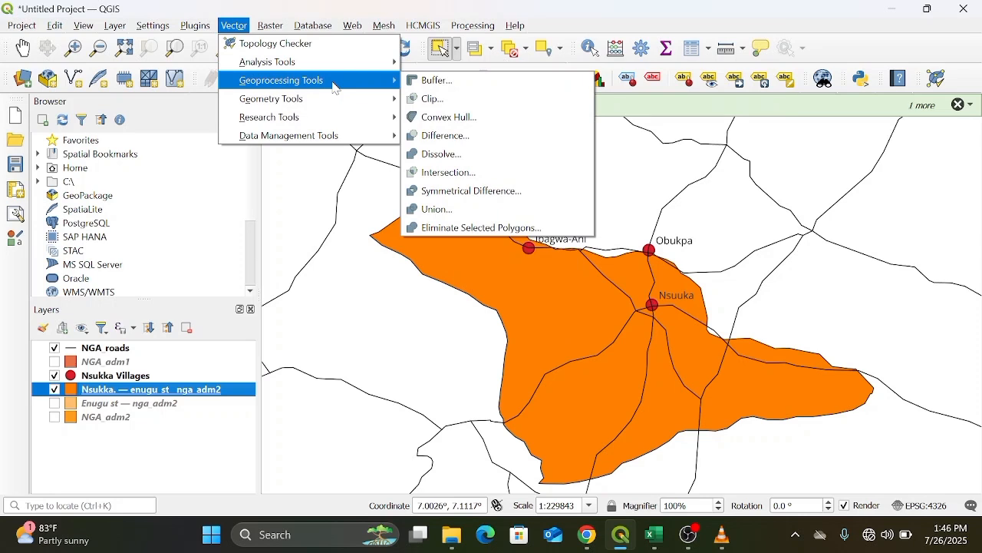
{"action": "mouse_move", "coordinate": [335, 136]}
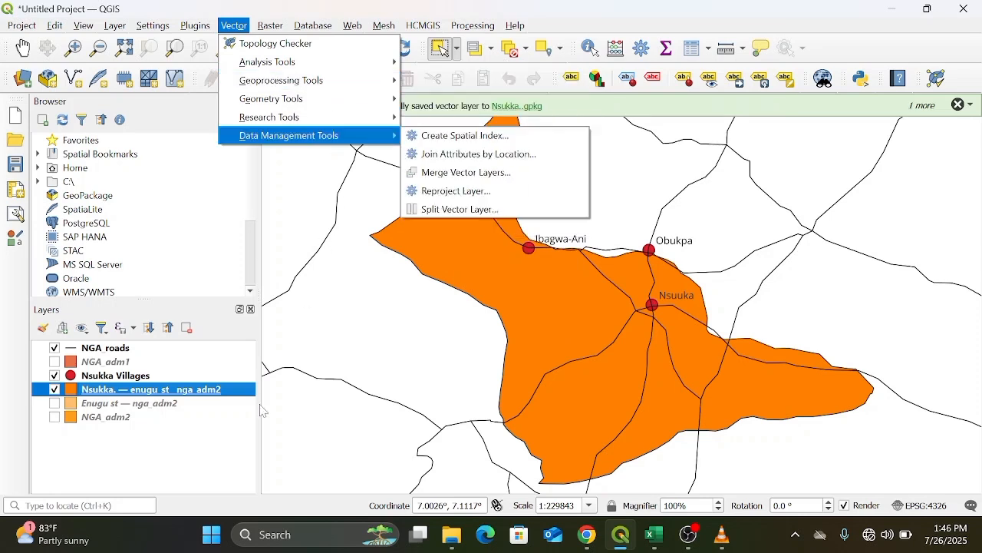
{"action": "left_click", "coordinate": [189, 473]}
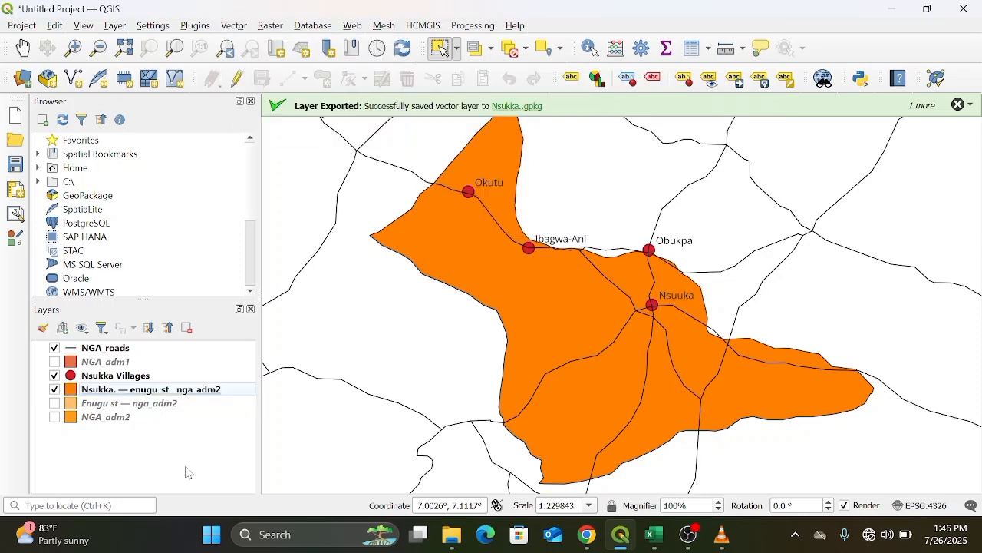
Clip the NGA_roads layer to the Nsukka LGA boundary with the Clip tool, keeping a temporary output.
{"action": "left_click", "coordinate": [235, 25]}
{"action": "mouse_move", "coordinate": [314, 87]}
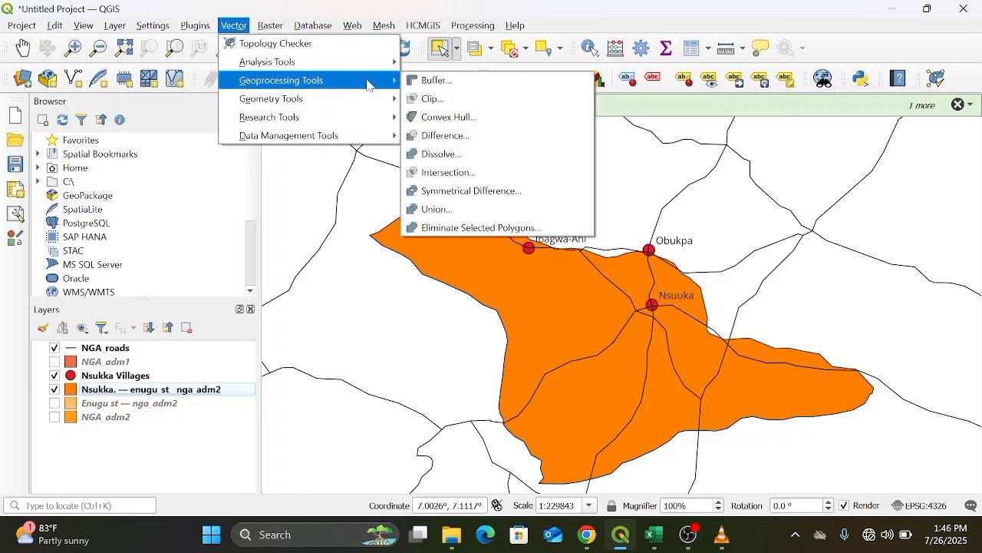
{"action": "left_click", "coordinate": [430, 100]}
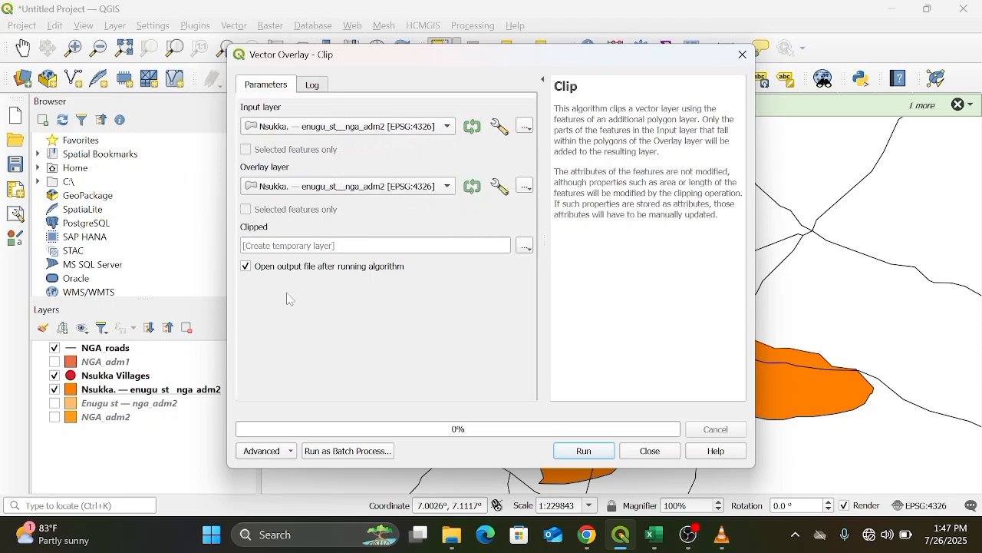
{"action": "left_click", "coordinate": [450, 188]}
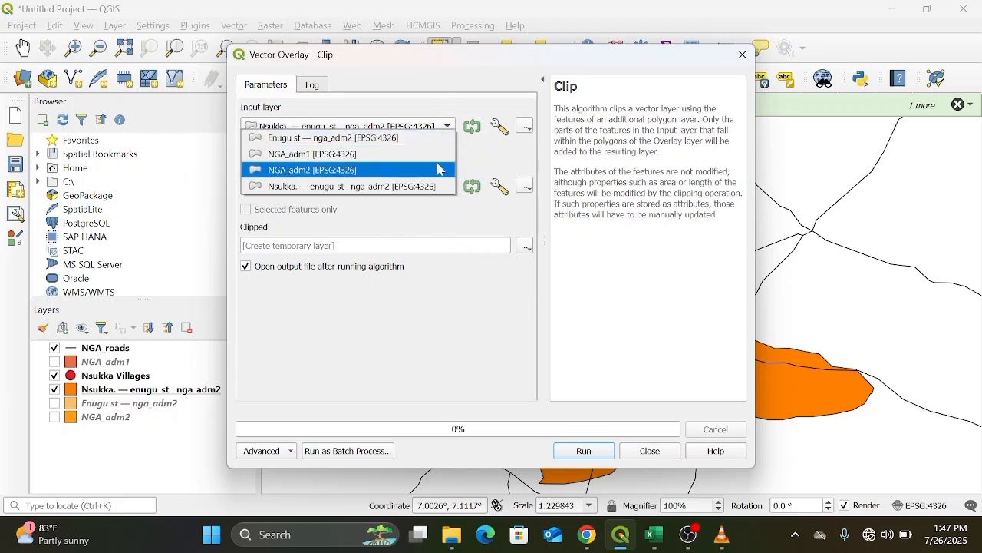
{"action": "left_click", "coordinate": [468, 222]}
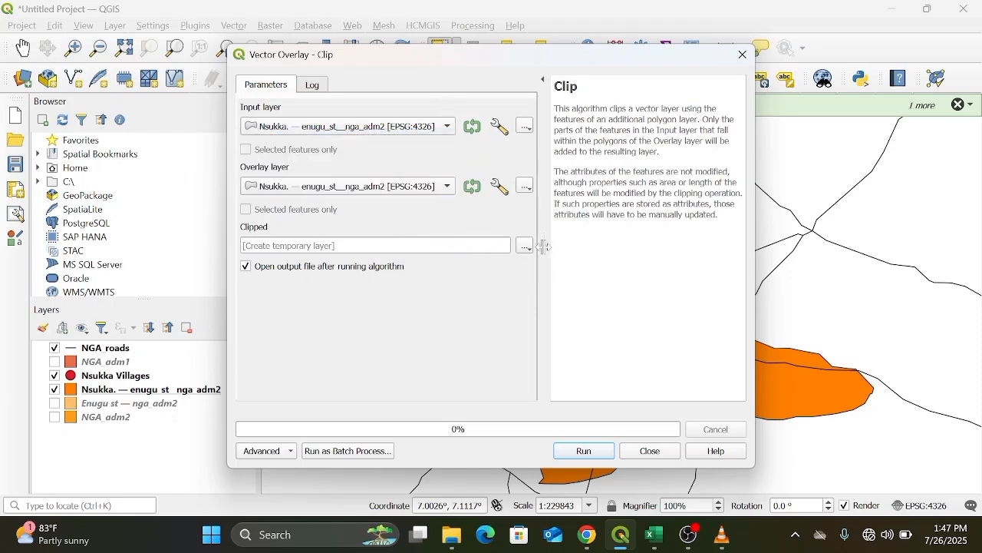
{"action": "left_click", "coordinate": [450, 126]}
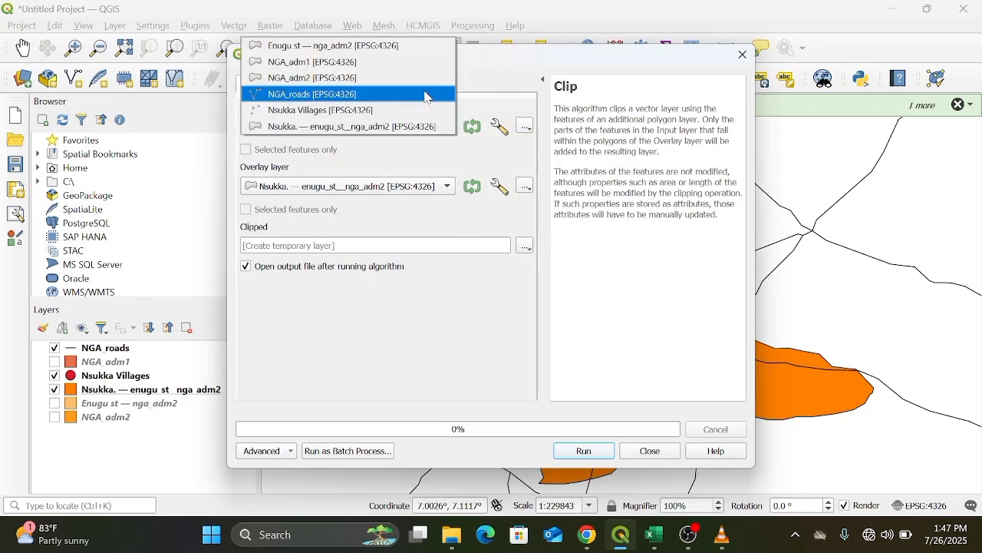
{"action": "left_click", "coordinate": [428, 94]}
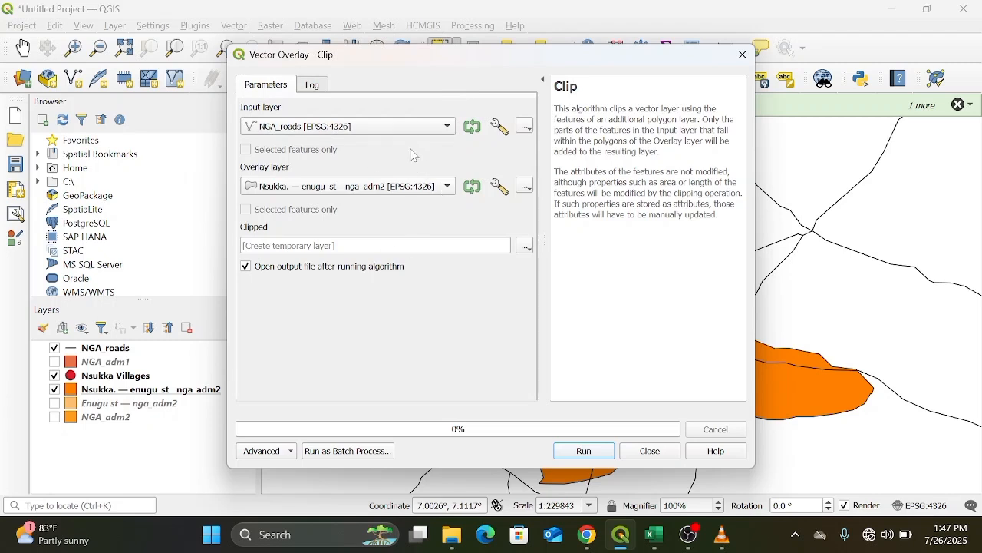
{"action": "left_click", "coordinate": [585, 451]}
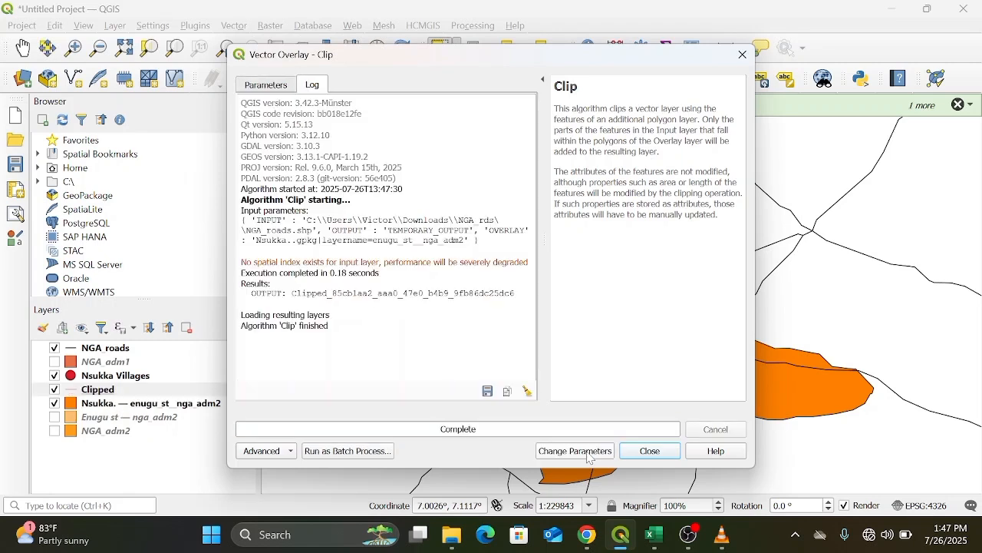
{"action": "left_click", "coordinate": [741, 57]}
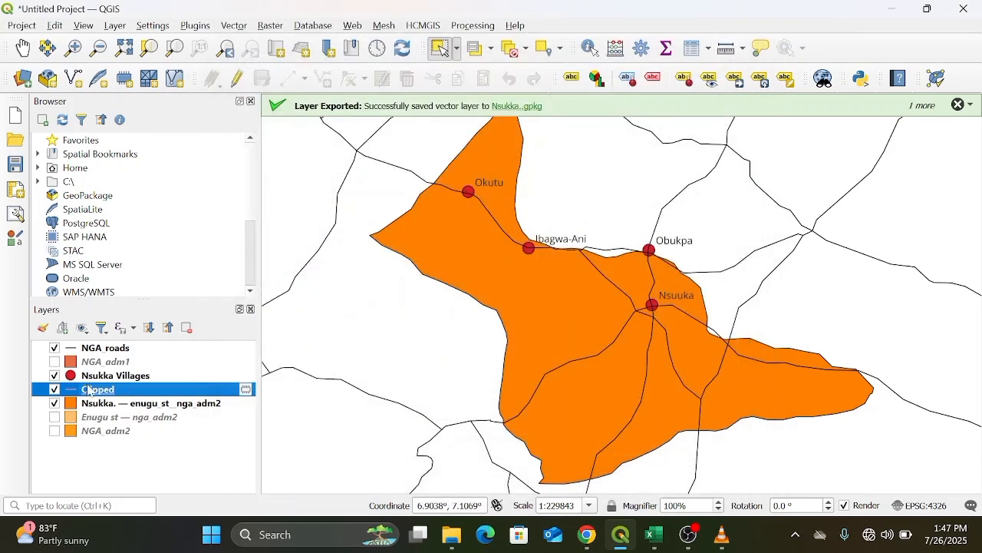
{"action": "right_click", "coordinate": [156, 390]}
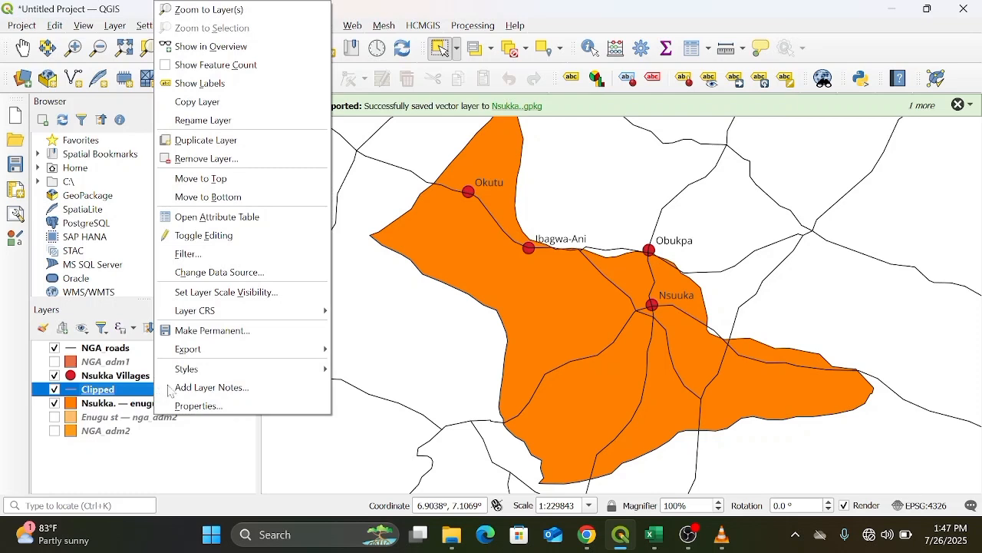
{"action": "mouse_move", "coordinate": [238, 371]}
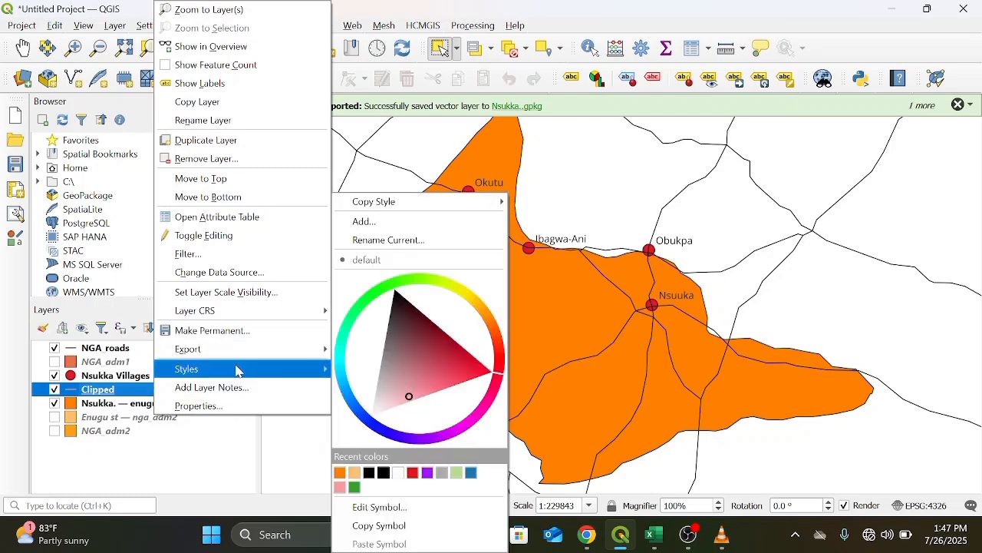
{"action": "left_click", "coordinate": [147, 470]}
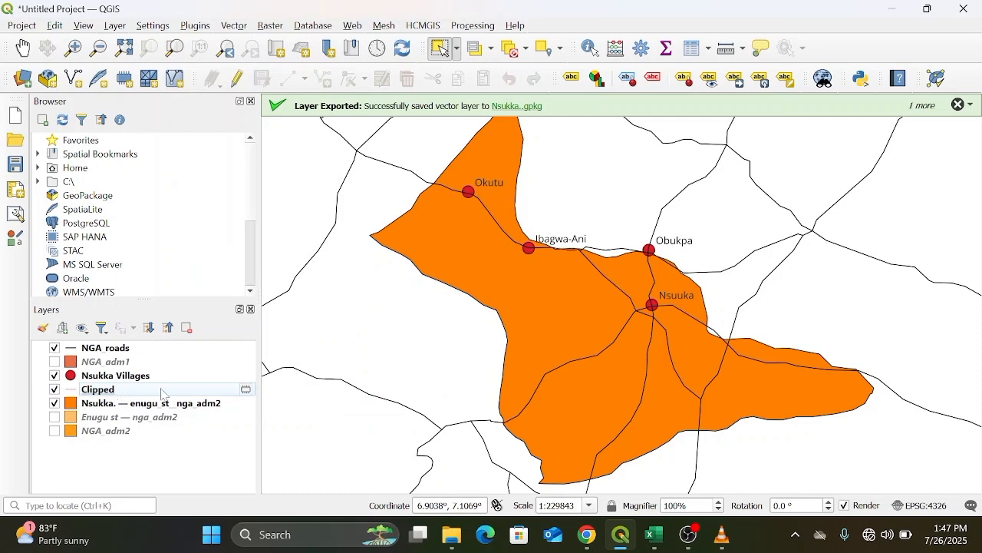
Hide the NGA roads layer and recolour the Clipped road lines black from the layer's style colours.
{"action": "left_click", "coordinate": [55, 349]}
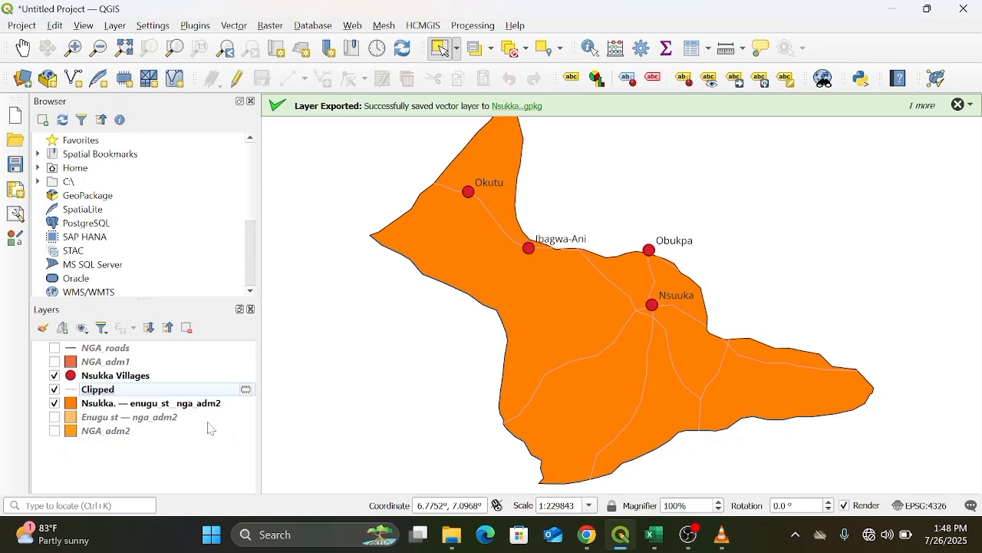
{"action": "right_click", "coordinate": [184, 391]}
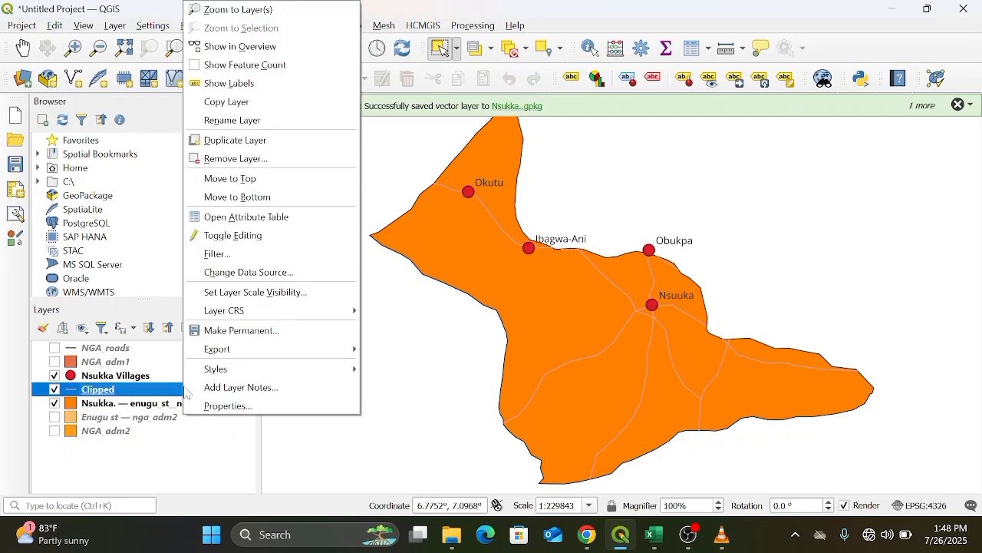
{"action": "mouse_move", "coordinate": [234, 370]}
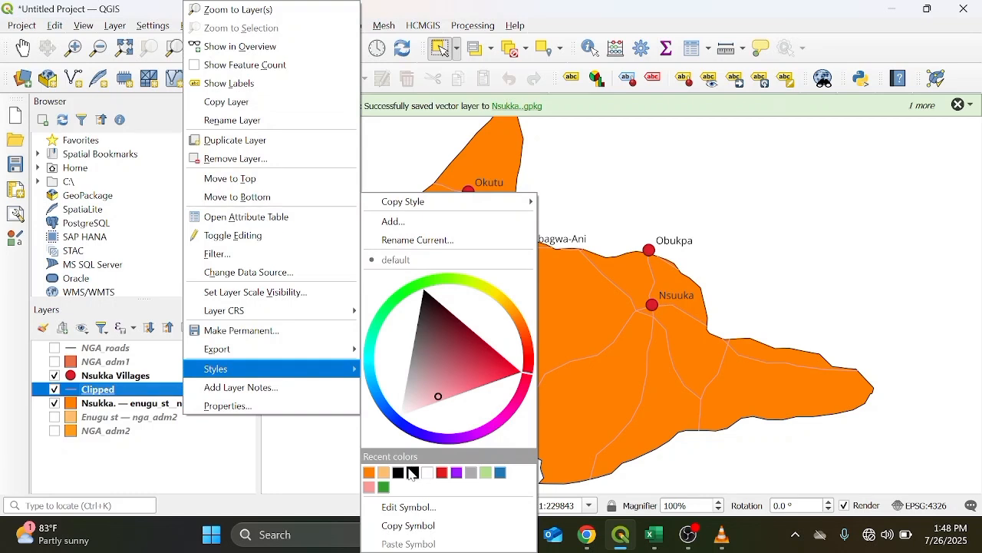
{"action": "left_click", "coordinate": [413, 472]}
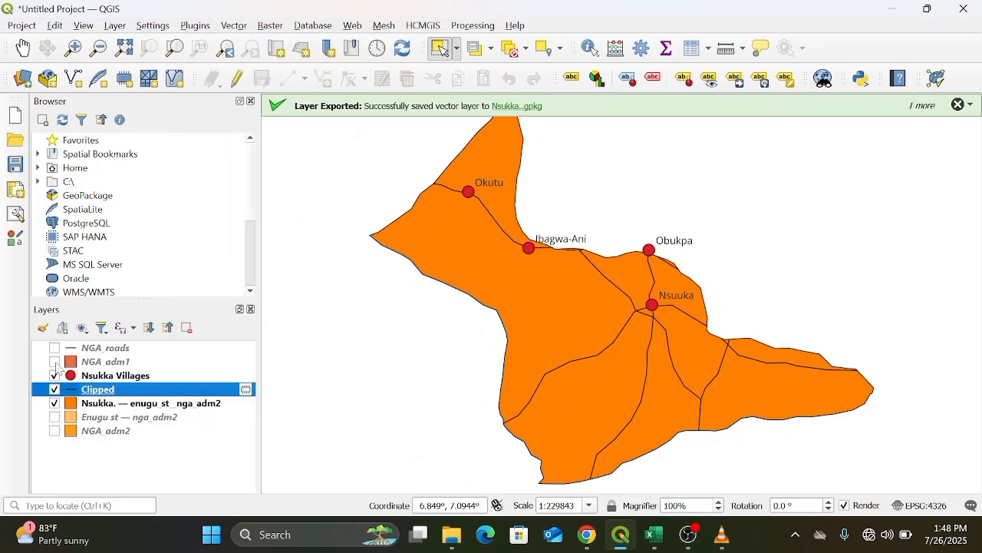
Hide every layer except NGA adm1 and zoom to the NGA adm1 layer's full extent.
{"action": "left_click", "coordinate": [54, 362]}
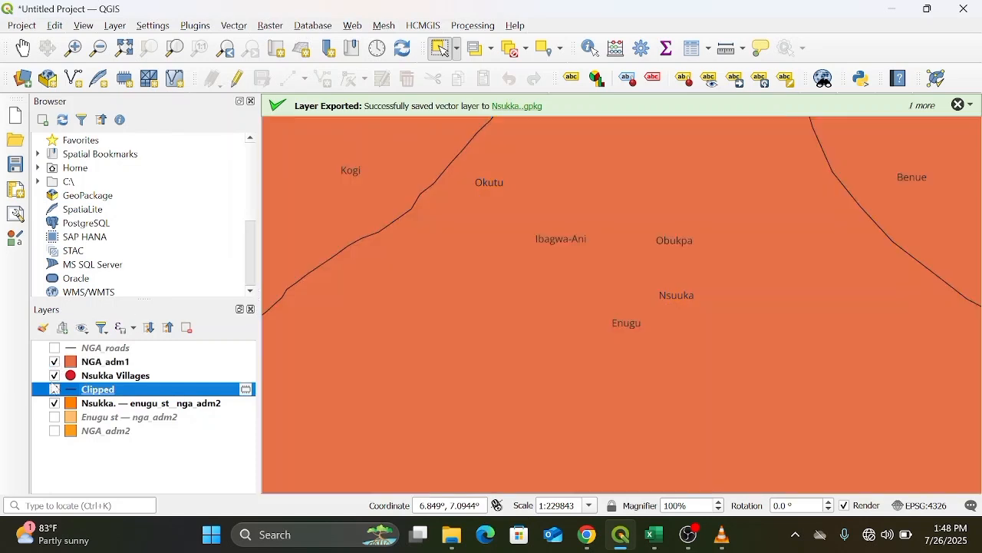
{"action": "left_click", "coordinate": [55, 375]}
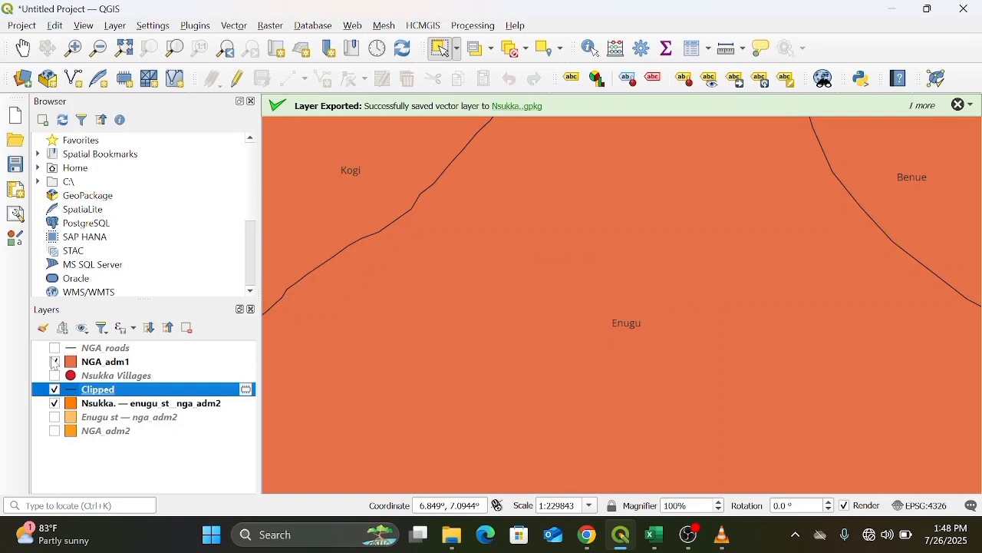
{"action": "left_click", "coordinate": [54, 362]}
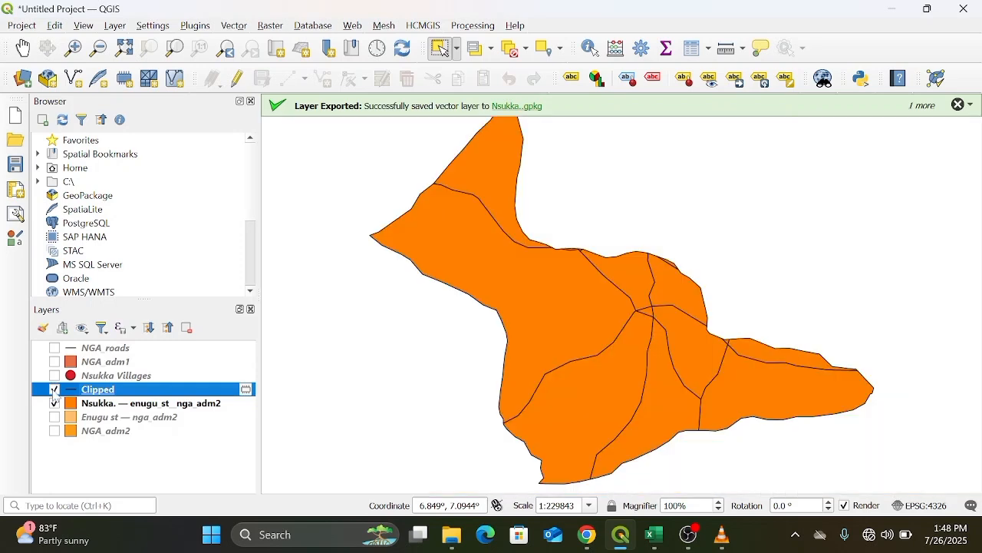
{"action": "left_click", "coordinate": [55, 390]}
{"action": "left_click", "coordinate": [55, 405]}
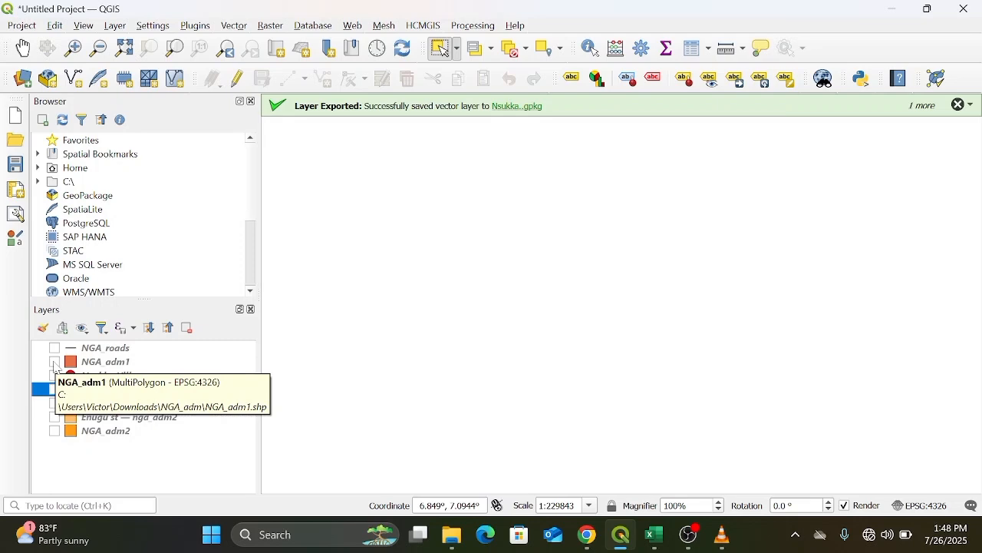
{"action": "left_click", "coordinate": [55, 362]}
{"action": "right_click", "coordinate": [133, 364]}
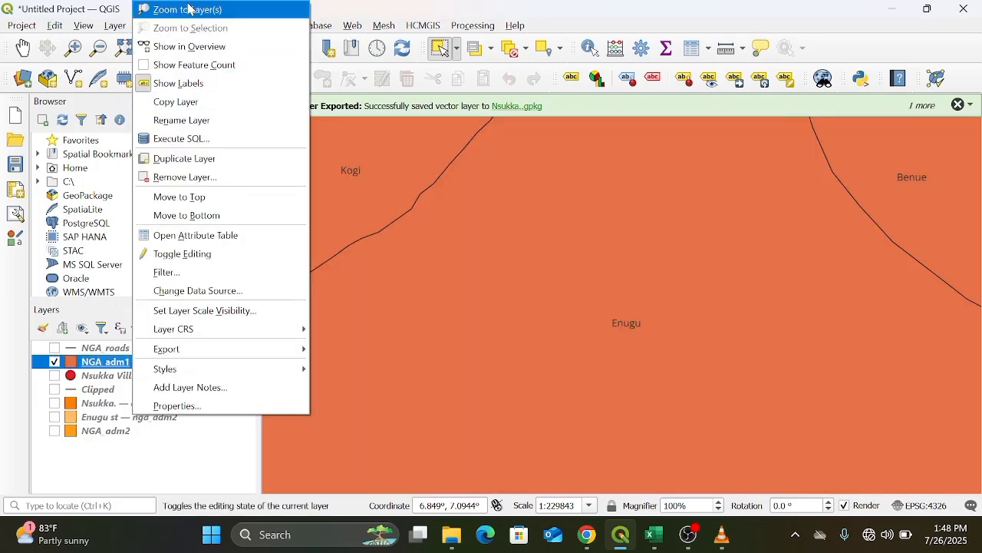
{"action": "left_click", "coordinate": [188, 9]}
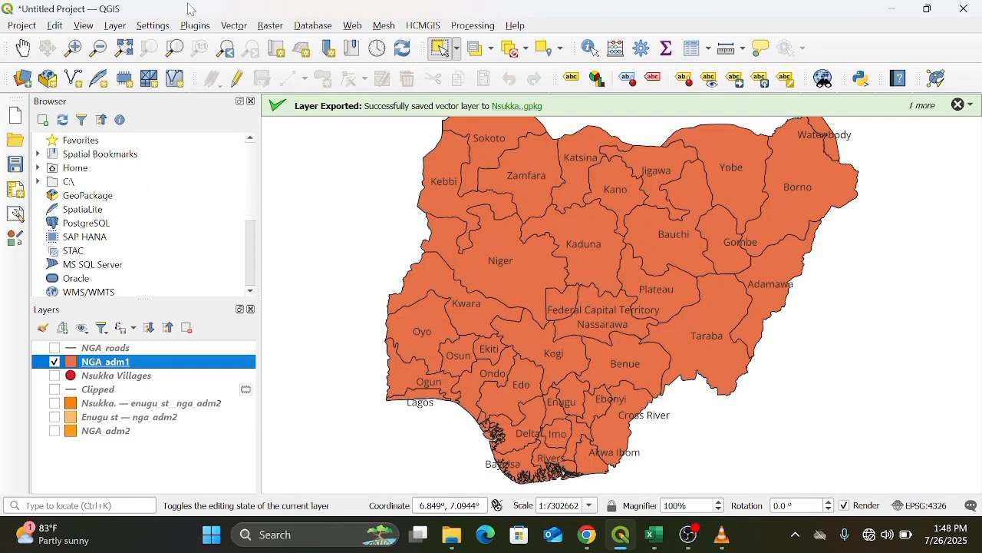